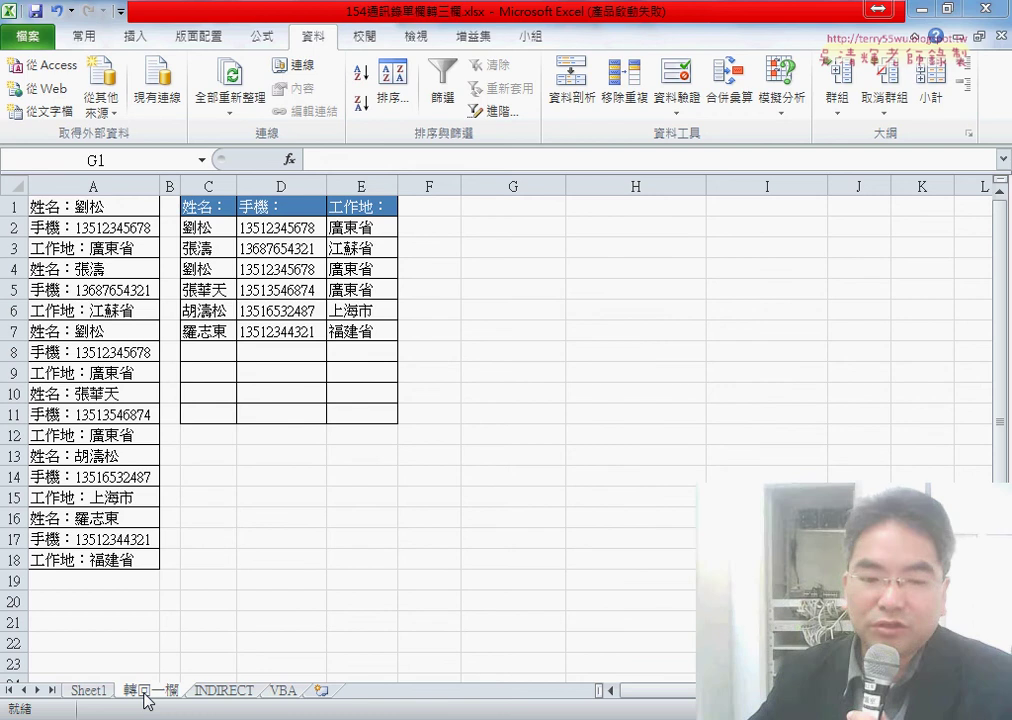
Copy Sheet1 to make Sheet1 (2), then delete that copy
left_click(95, 692)
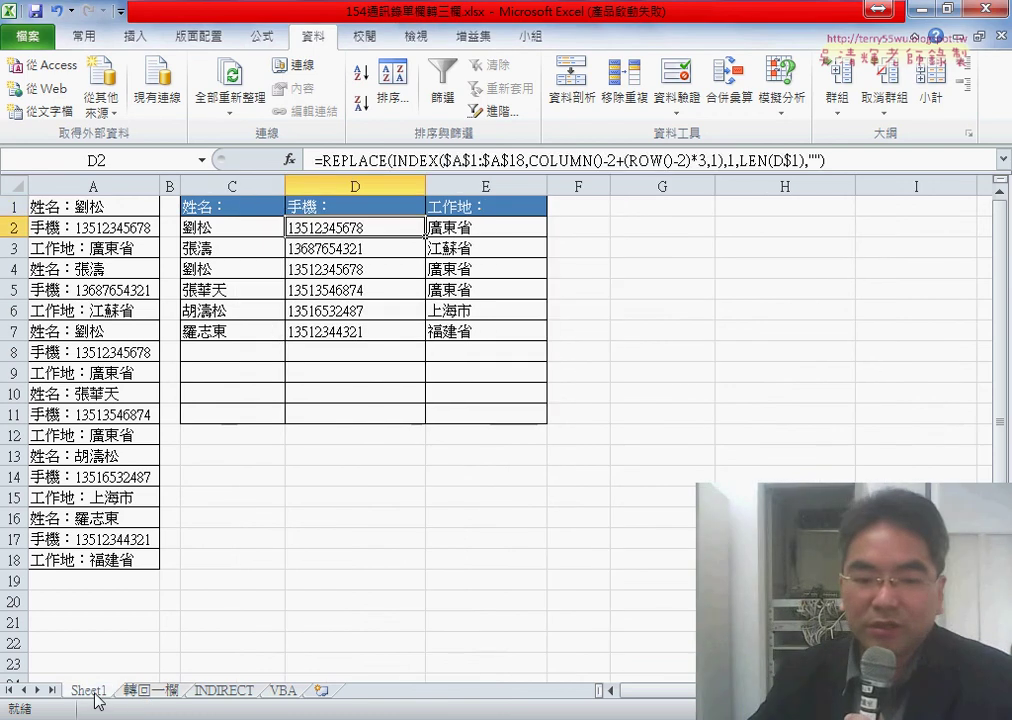
left_click_drag(96, 699, 162, 697)
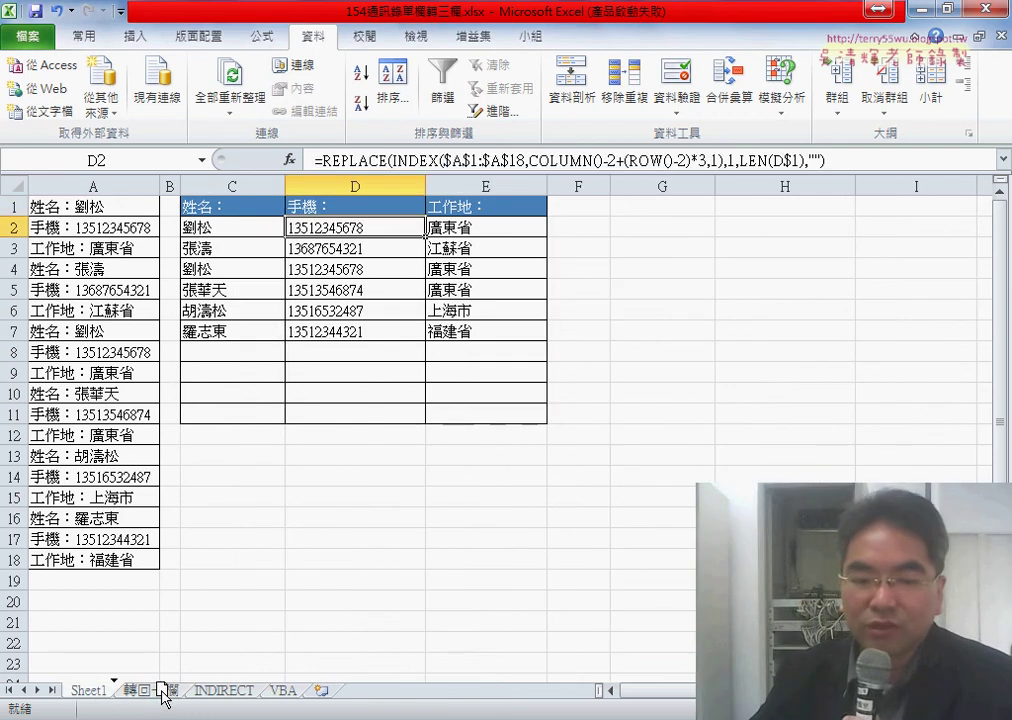
left_click_drag(162, 697, 165, 698)
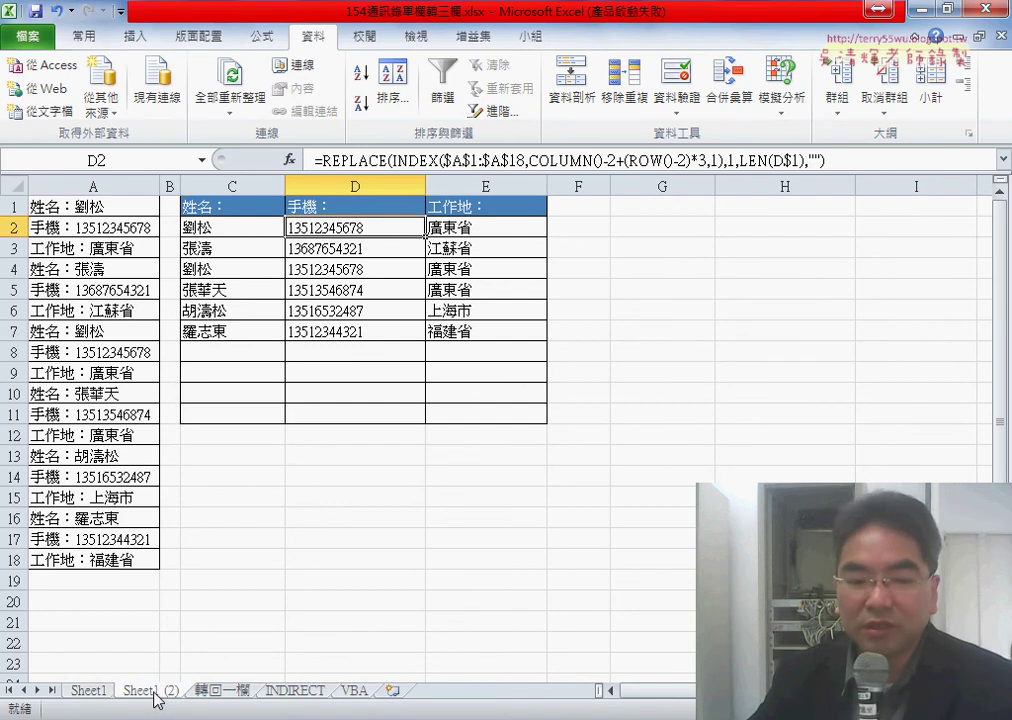
right_click(155, 700)
left_click(208, 483)
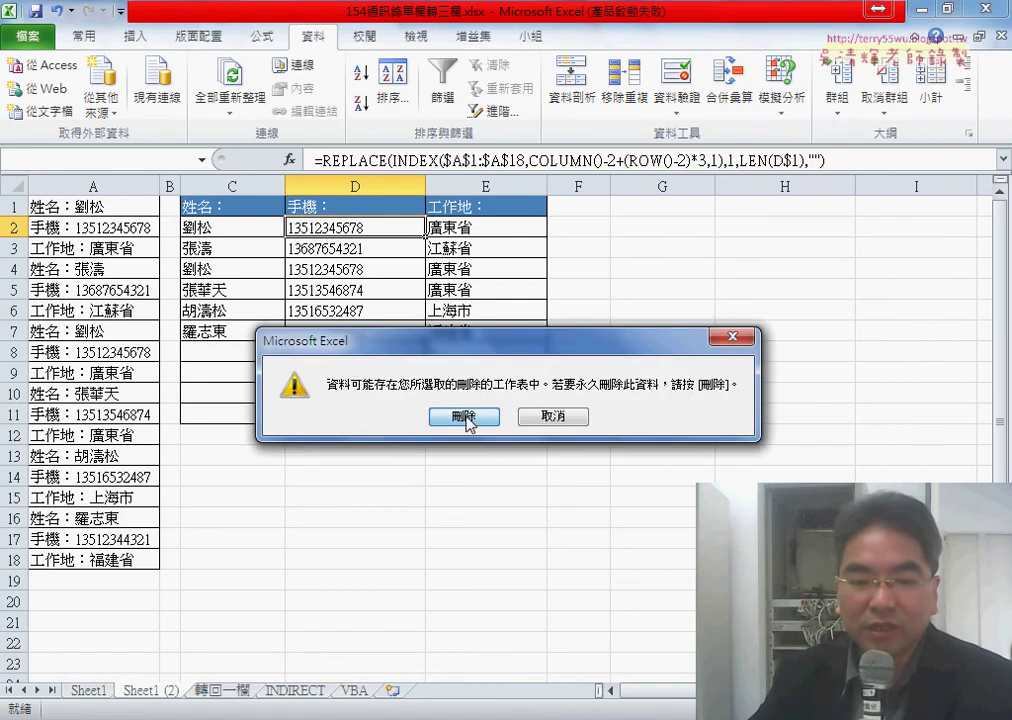
left_click(466, 415)
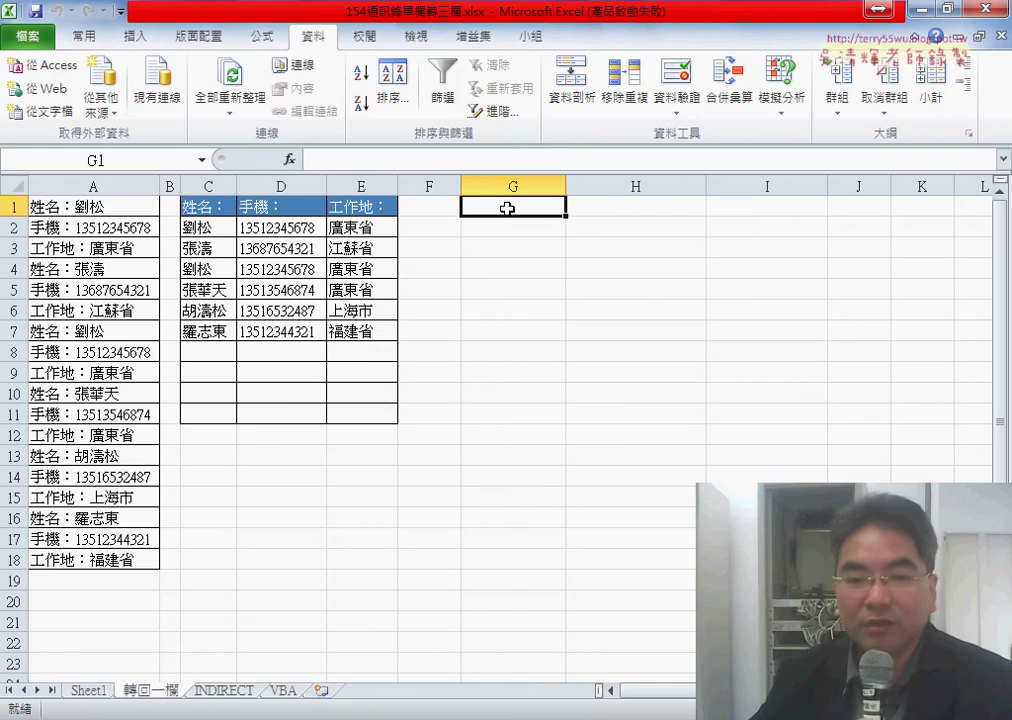
Highlight column G, the result table C2:E7 and the source list A1:A18 to show the layout
left_click_drag(507, 208, 512, 373)
left_click_drag(205, 230, 368, 331)
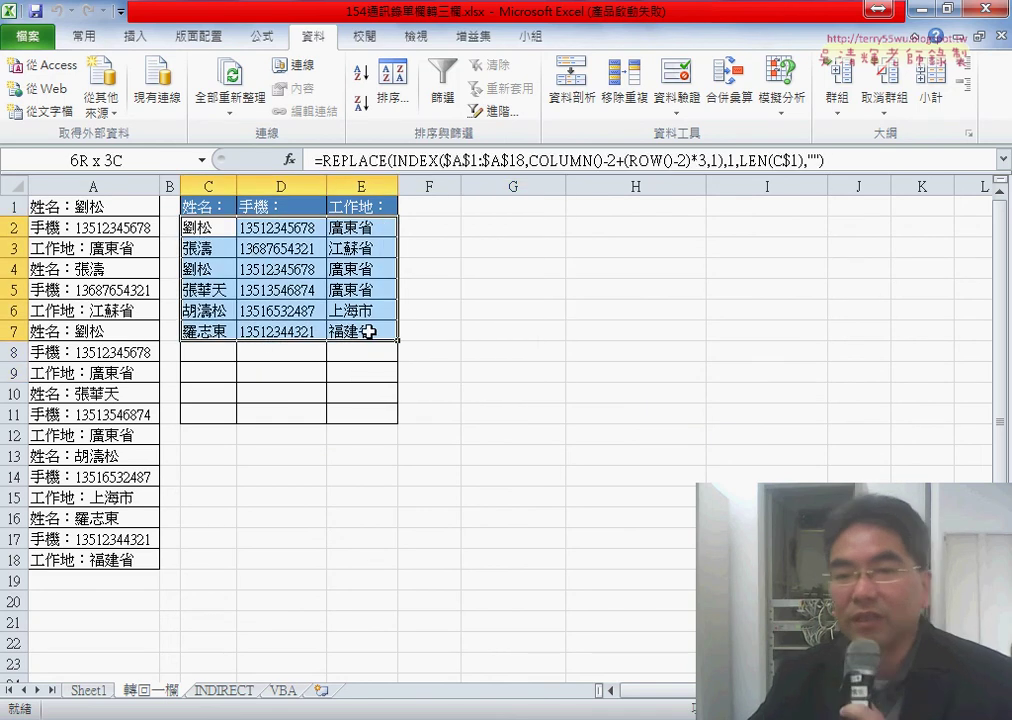
left_click(518, 208)
left_click_drag(129, 207, 124, 553)
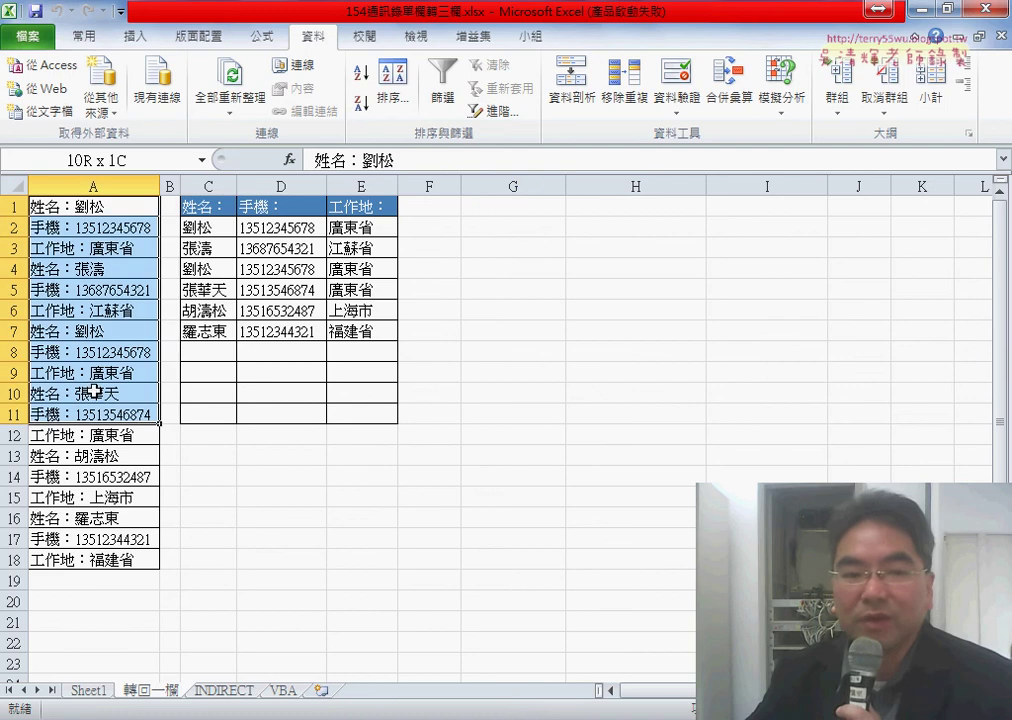
left_click_drag(512, 207, 514, 352)
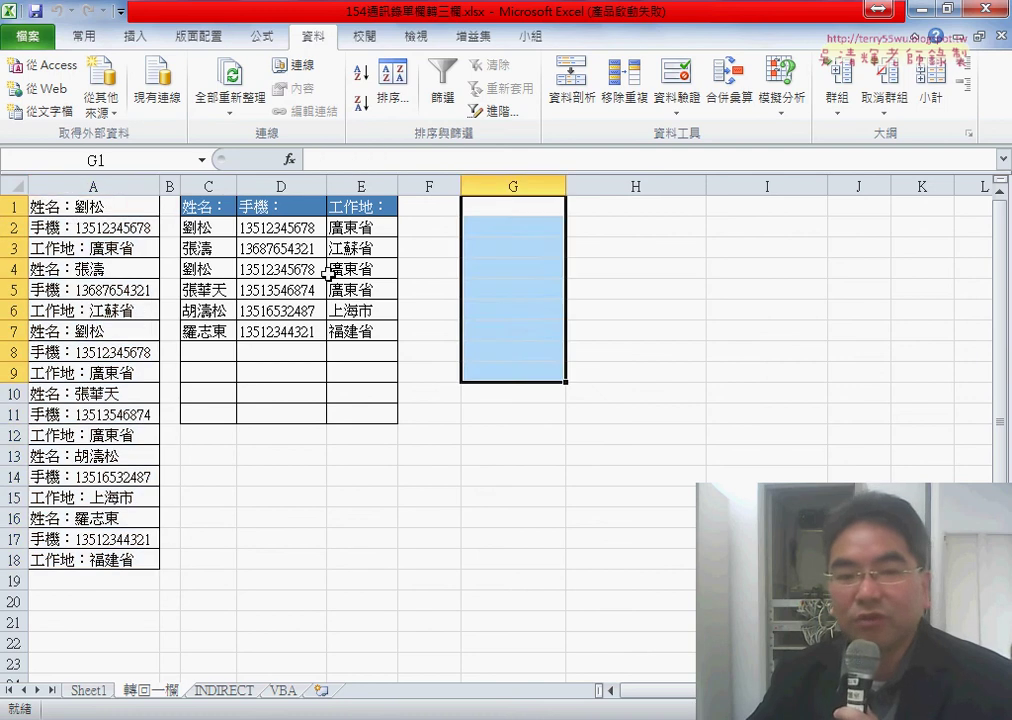
left_click_drag(205, 228, 379, 327)
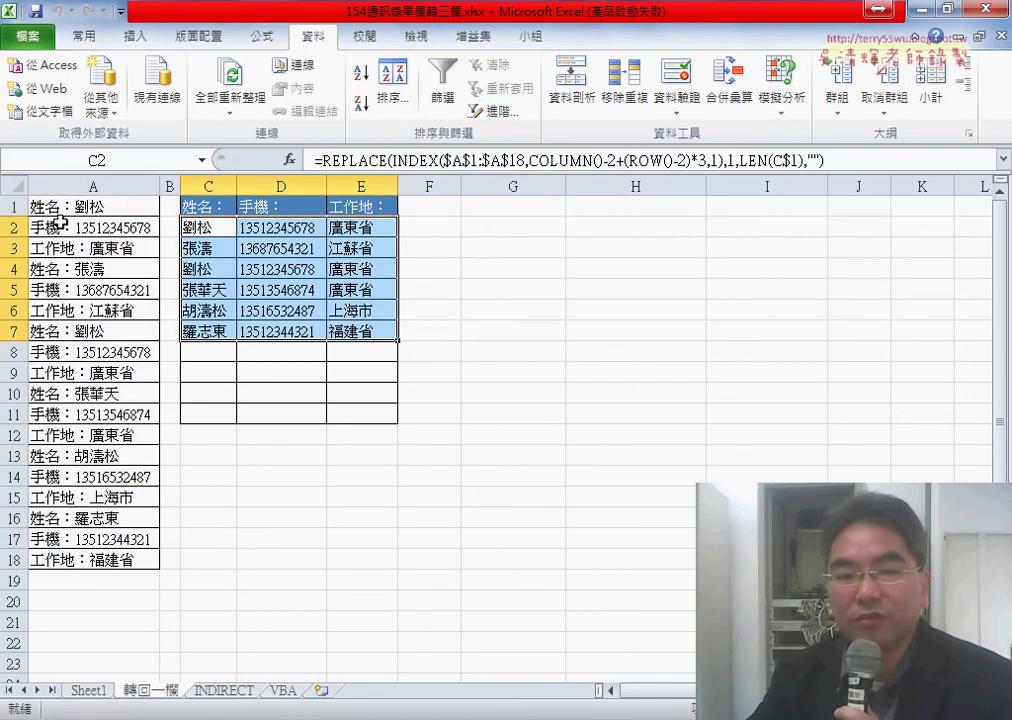
mouse_move(508, 206)
left_mouse_down()
mouse_move(506, 621)
mouse_move(512, 568)
left_mouse_up()
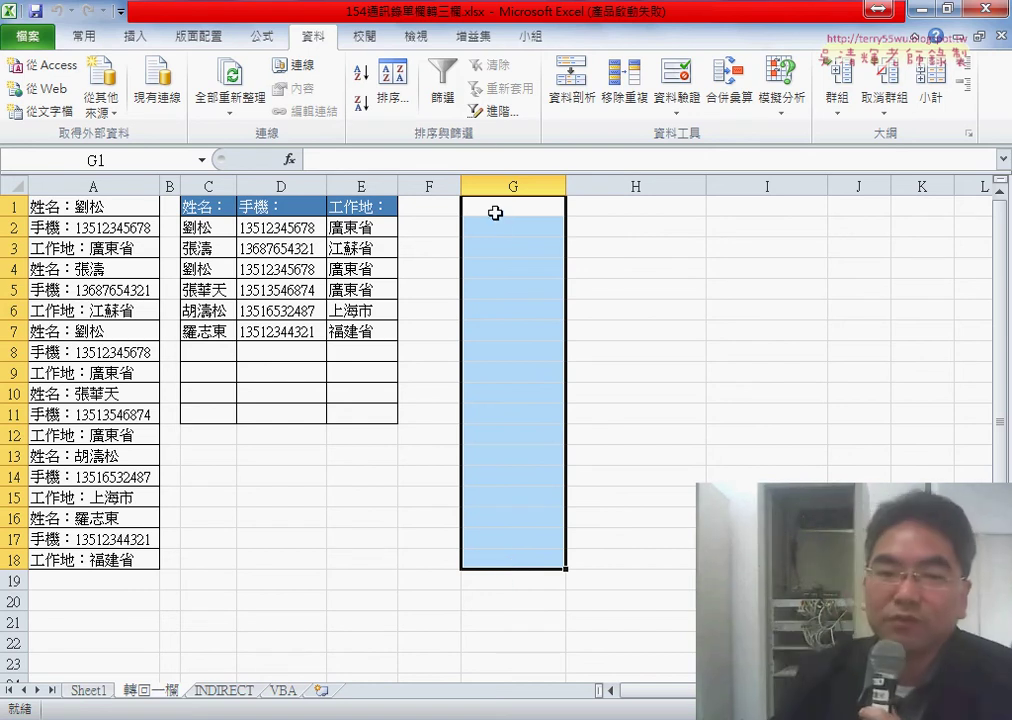
left_click_drag(210, 229, 395, 327)
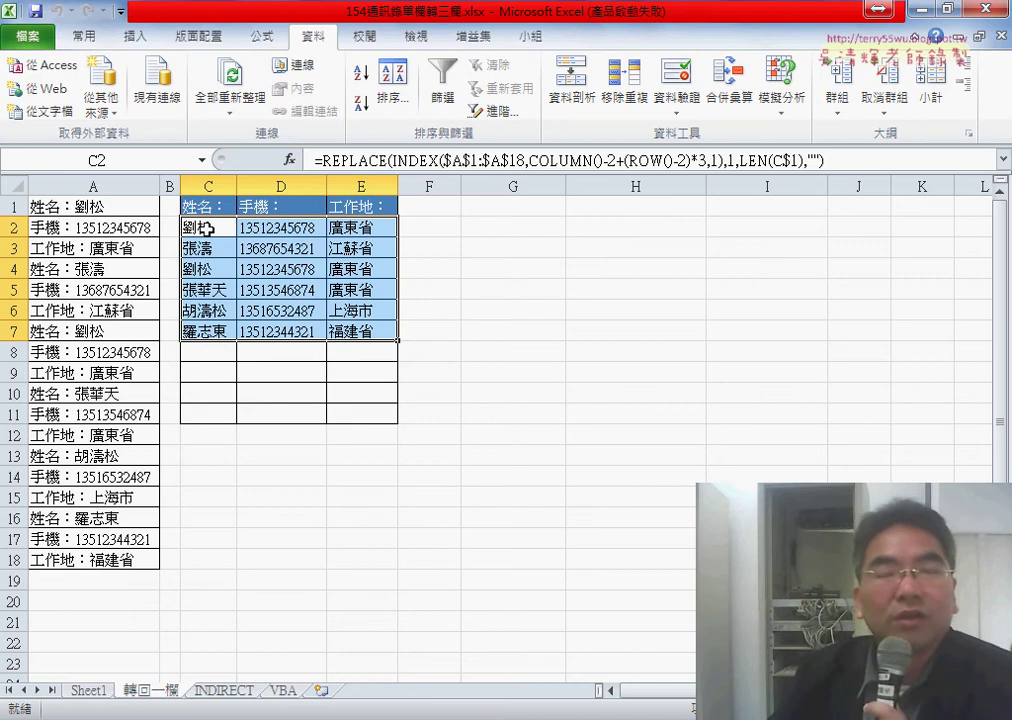
Start an array-form INDEX formula in G1 with Array set to C2:E7
left_click(520, 207)
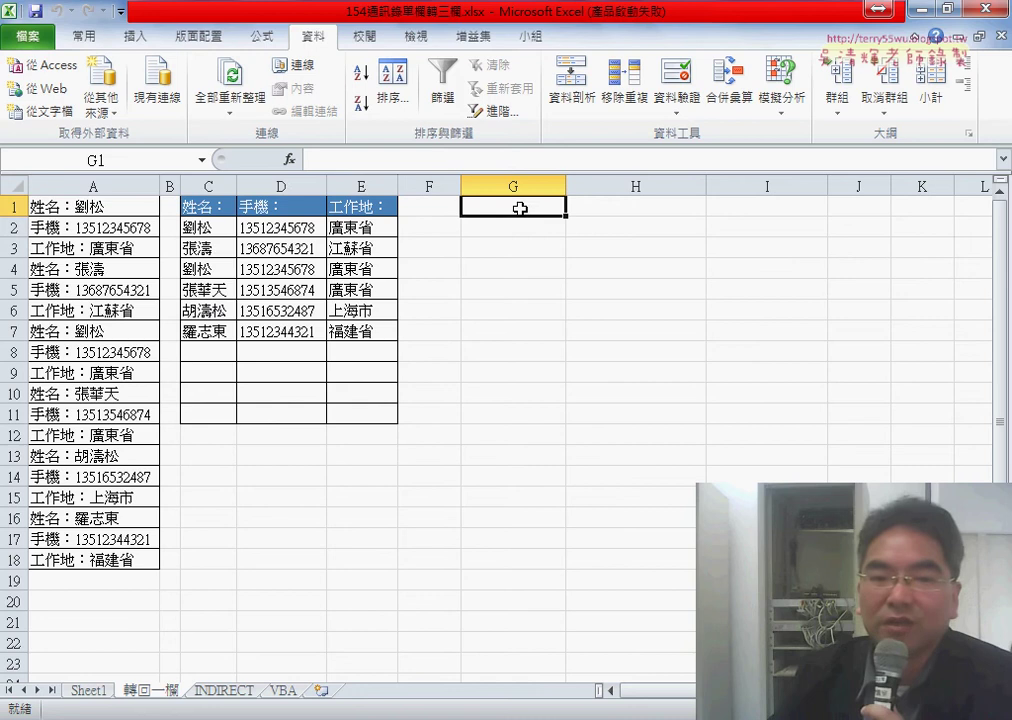
left_click(289, 160)
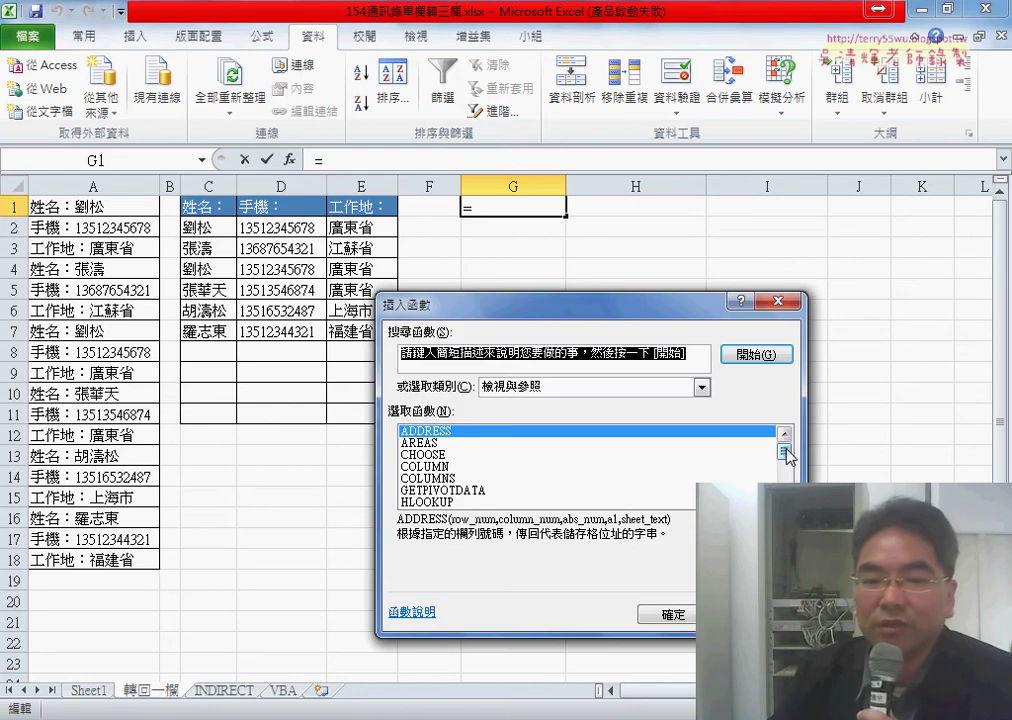
left_click_drag(786, 455, 787, 469)
left_click(463, 478)
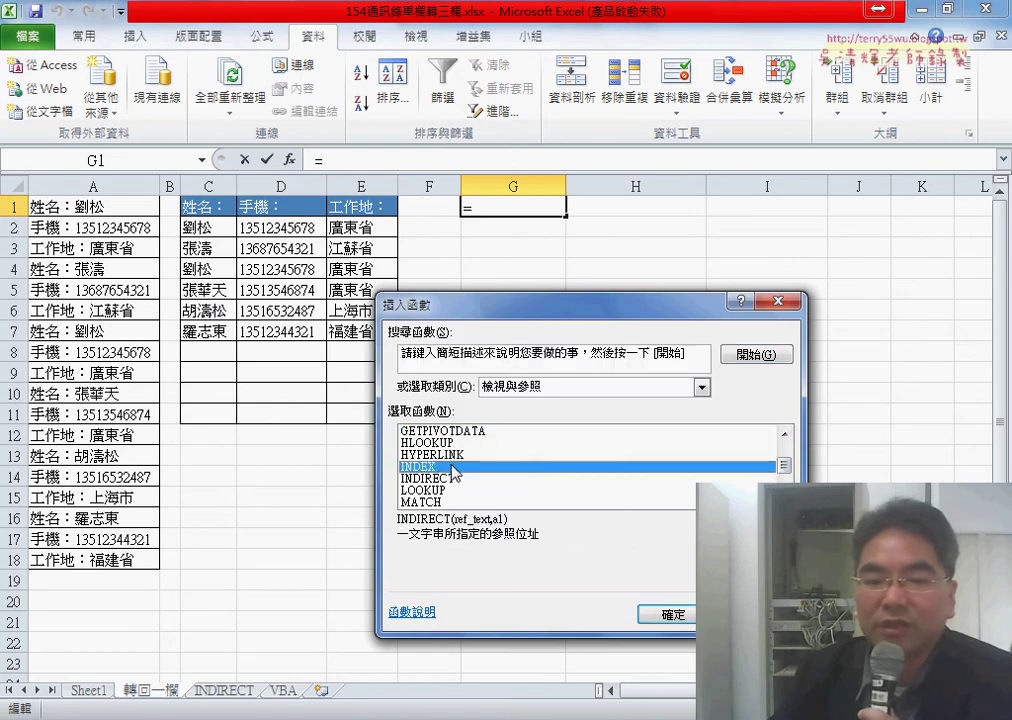
left_click(460, 466)
double_click(460, 466)
left_click(600, 512)
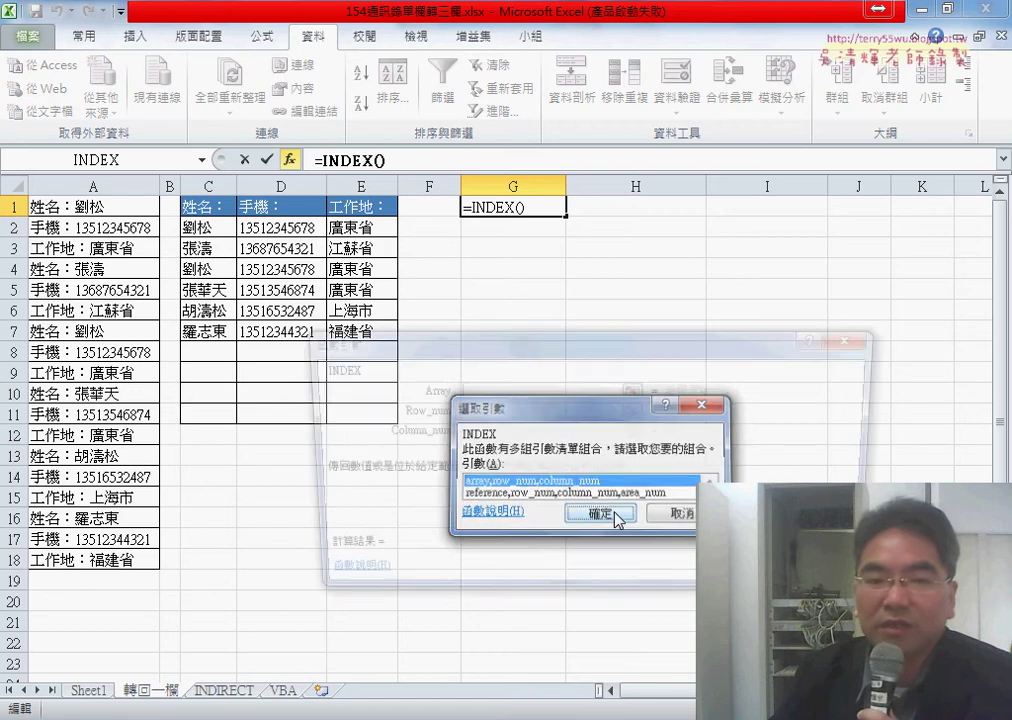
left_click_drag(220, 233, 385, 331)
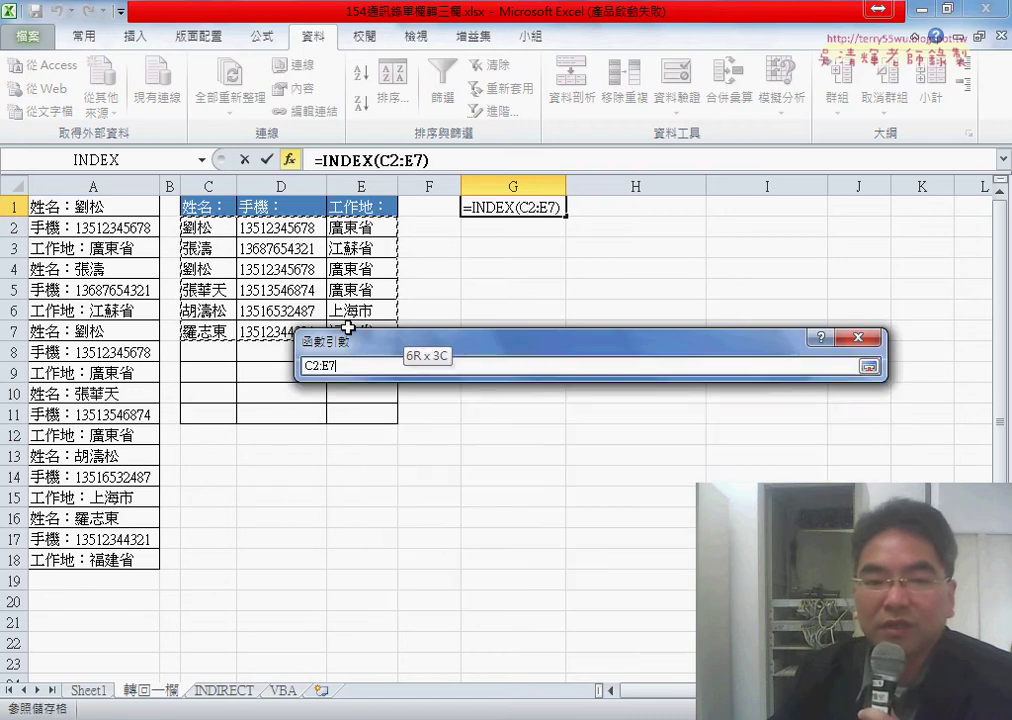
left_click(468, 455)
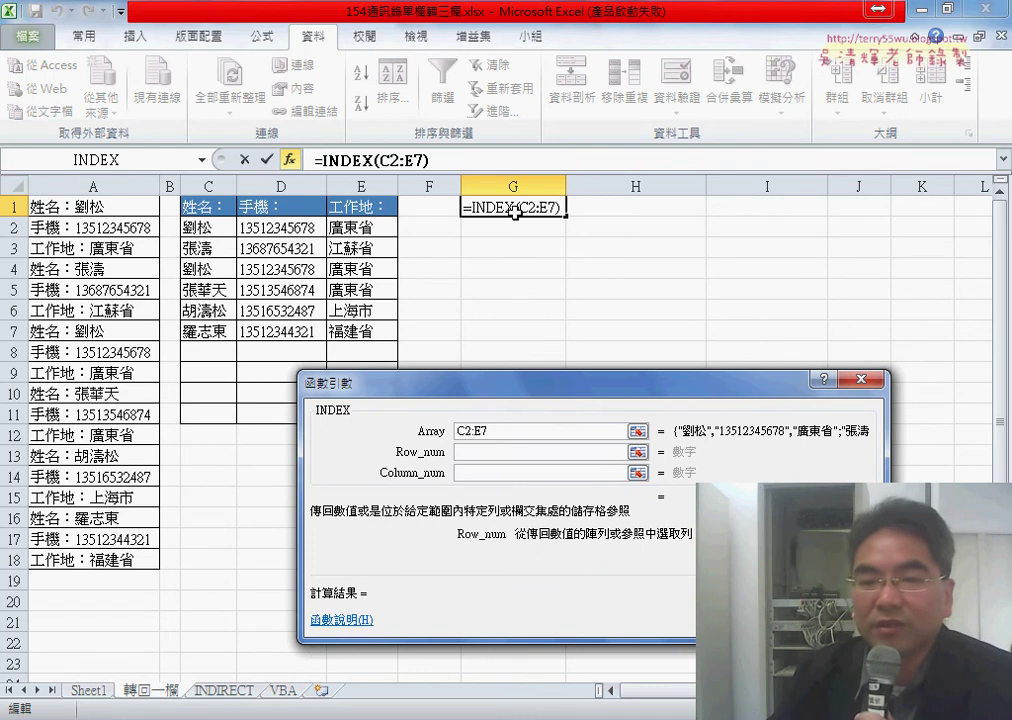
Enter 1 for both Row_num and Column_num of the INDEX formula
type("1")
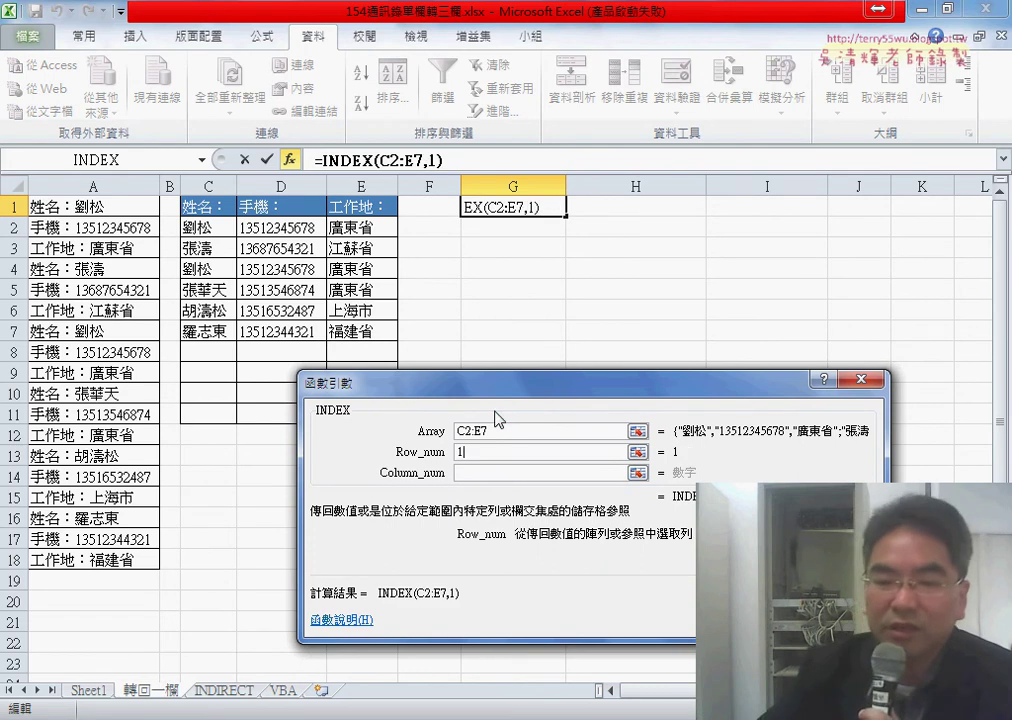
left_click(473, 472)
type("1")
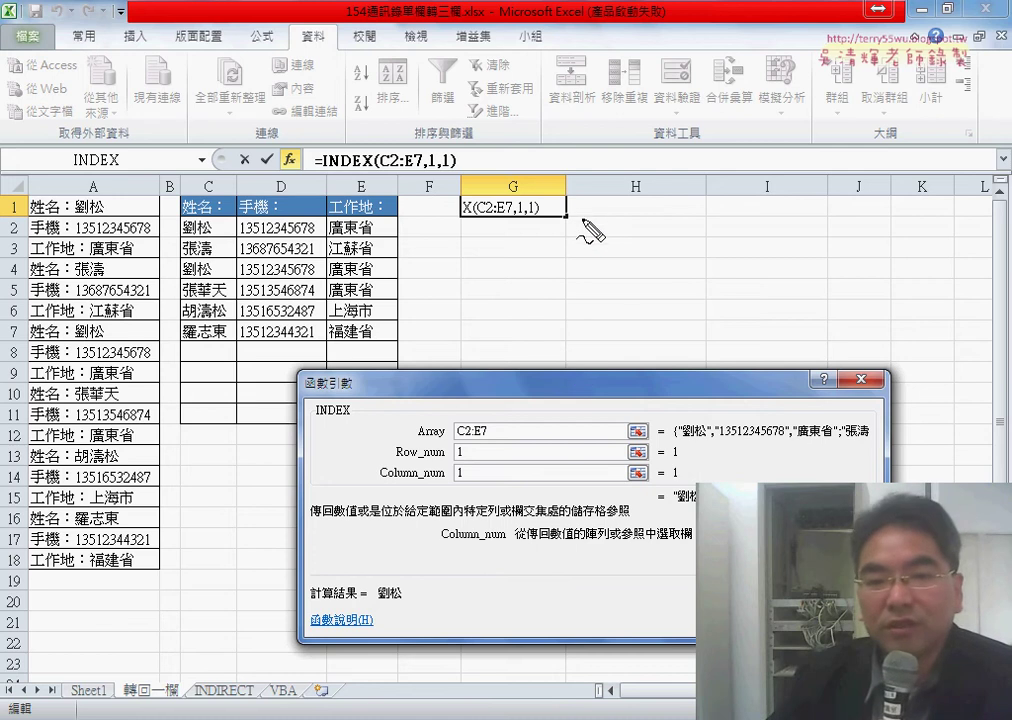
Annotate G1, the D2 phone, the E2 location 廣東省 and Column_num 1, then clear the marks
left_click_drag(566, 210, 572, 212)
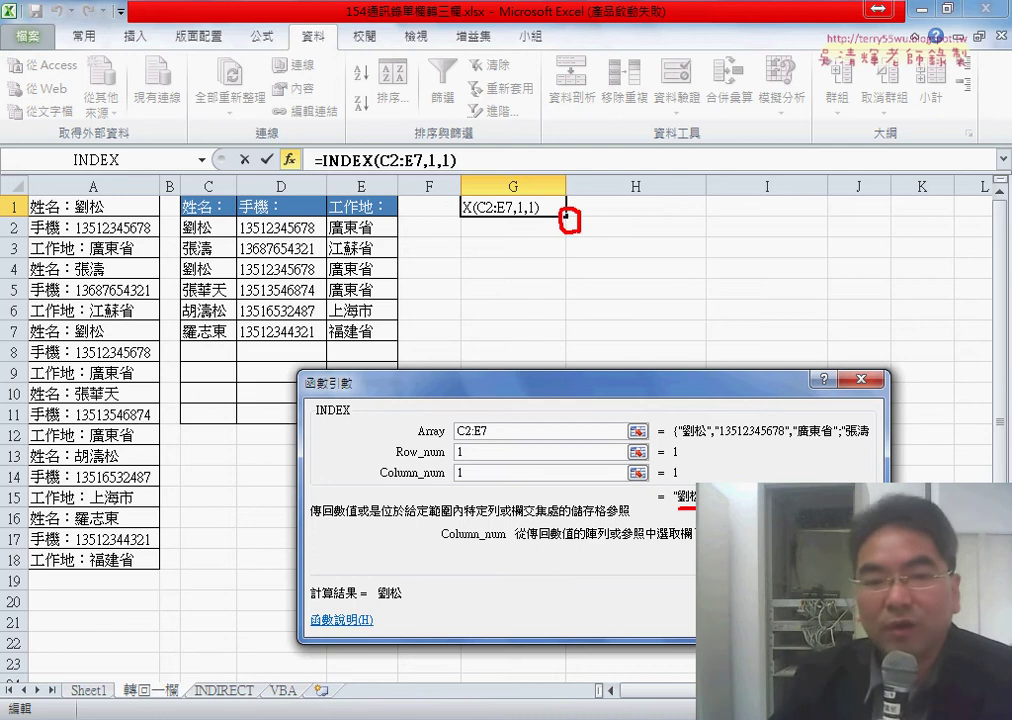
left_click_drag(241, 237, 306, 236)
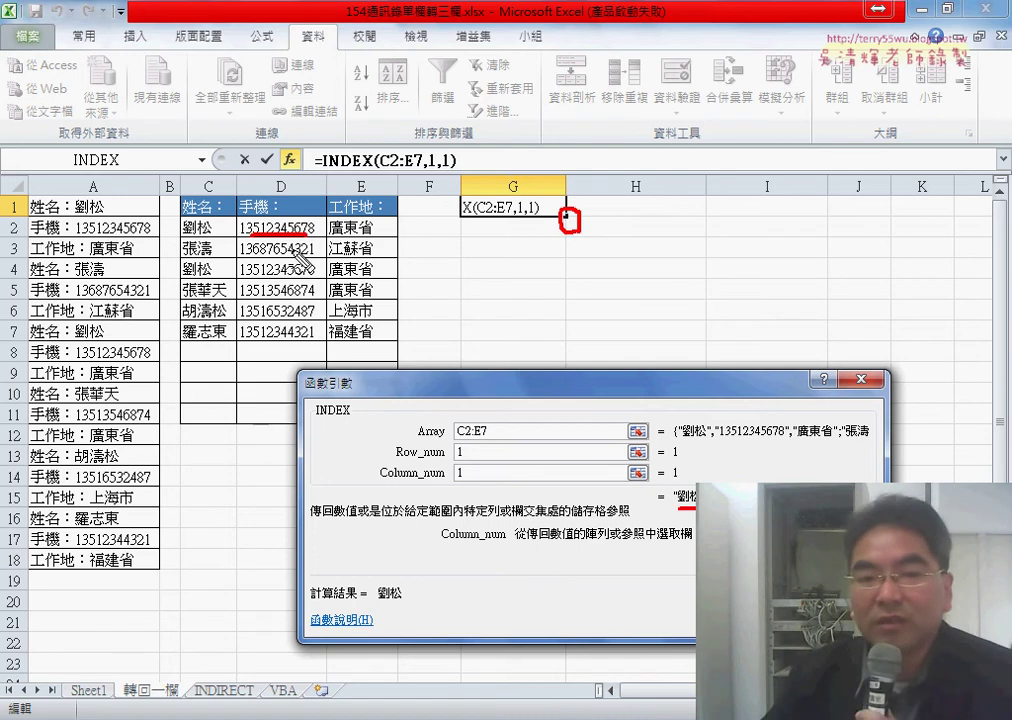
left_click_drag(456, 486, 471, 485)
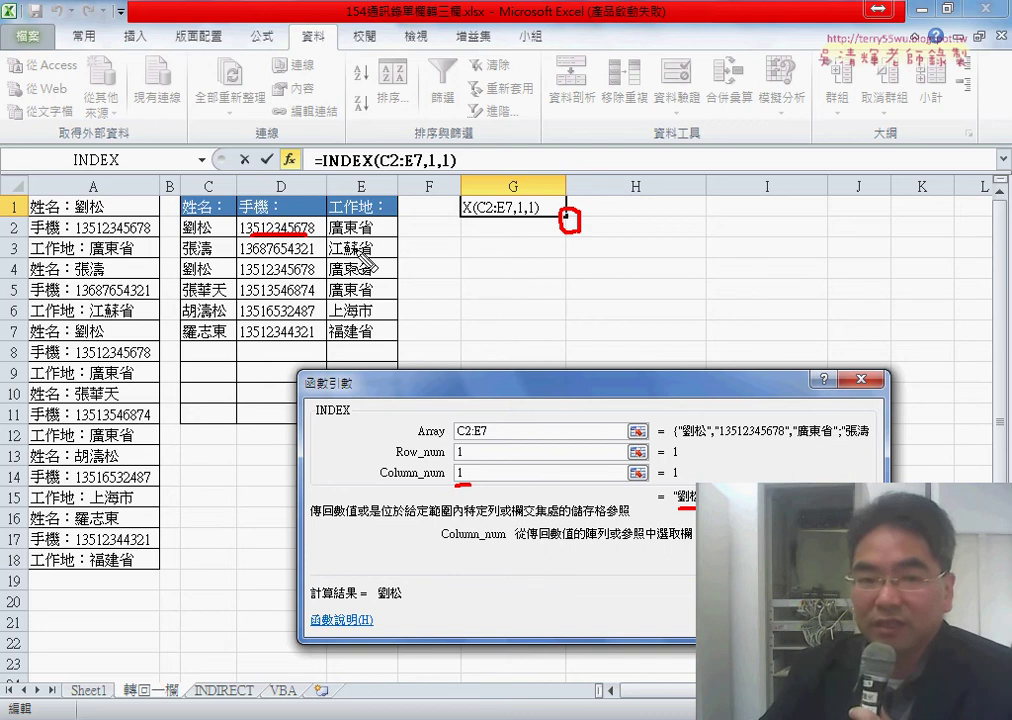
left_click_drag(330, 238, 378, 238)
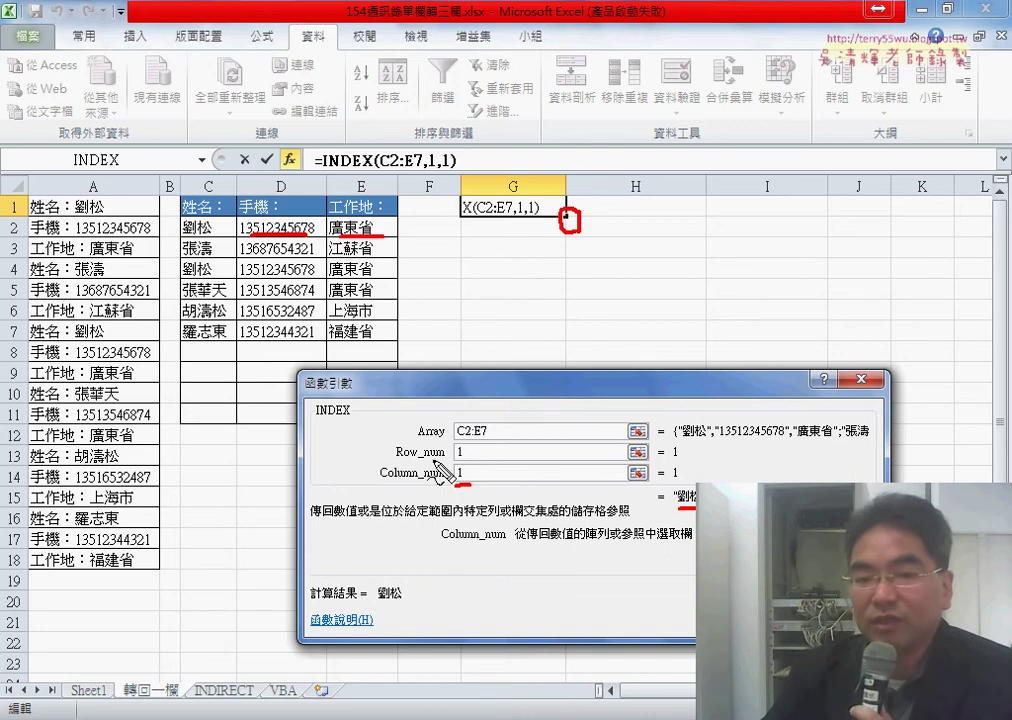
left_click_drag(452, 464, 455, 486)
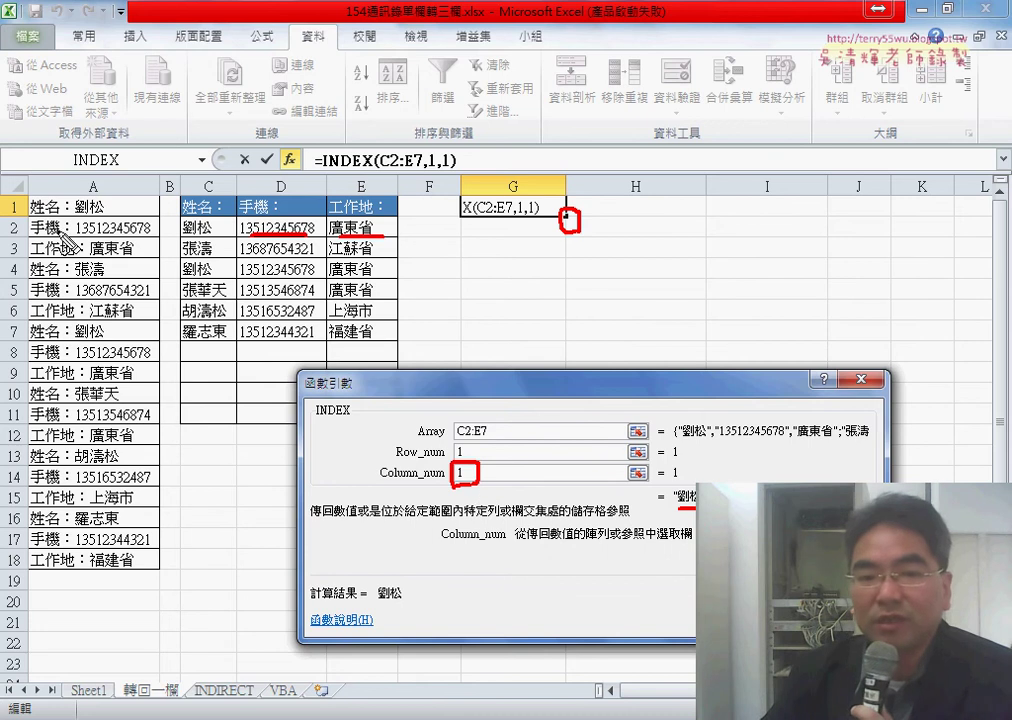
left_click_drag(20, 194, 14, 197)
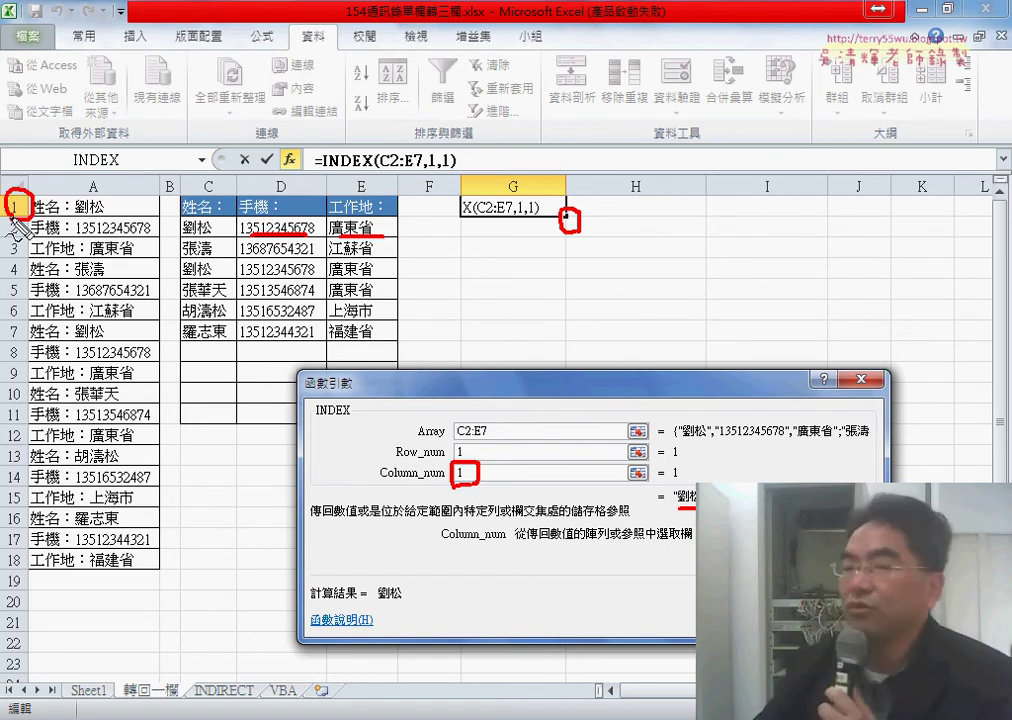
key("Escape")
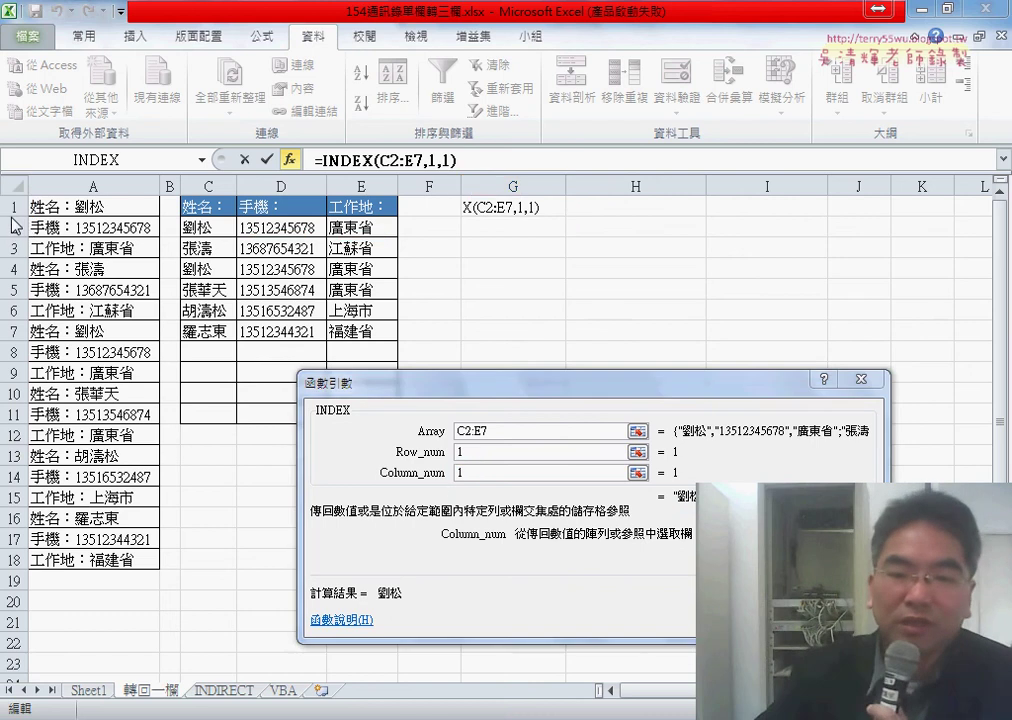
Replace Column_num 1 with ROW() and commit =INDEX(C2:E7,1,ROW()) in G1
left_click(462, 472)
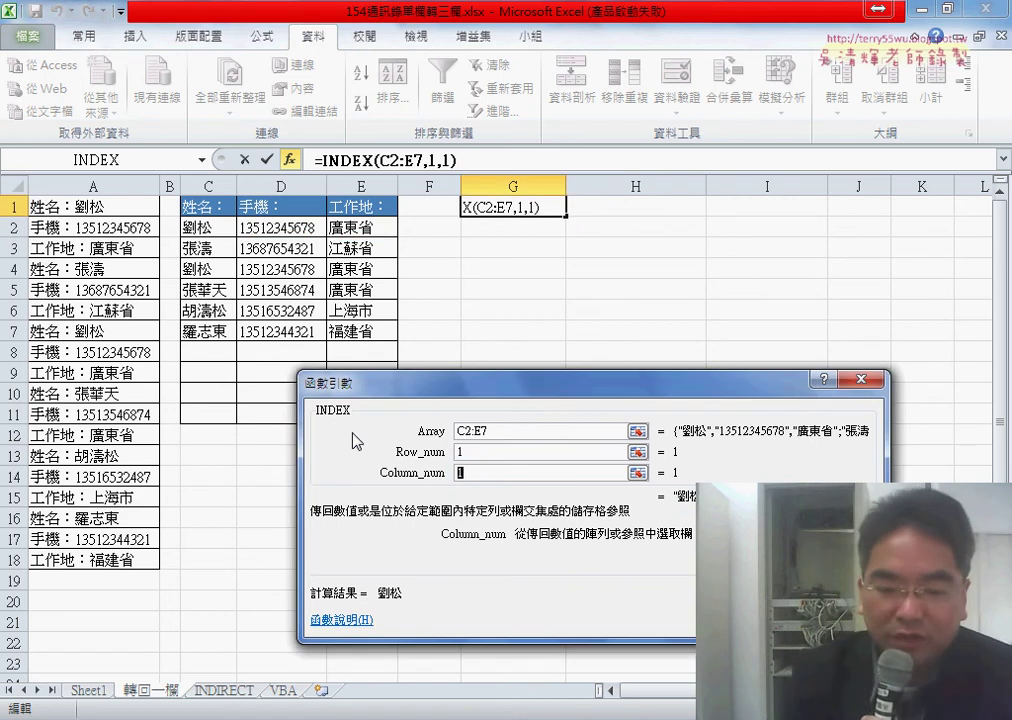
key("BackSpace")
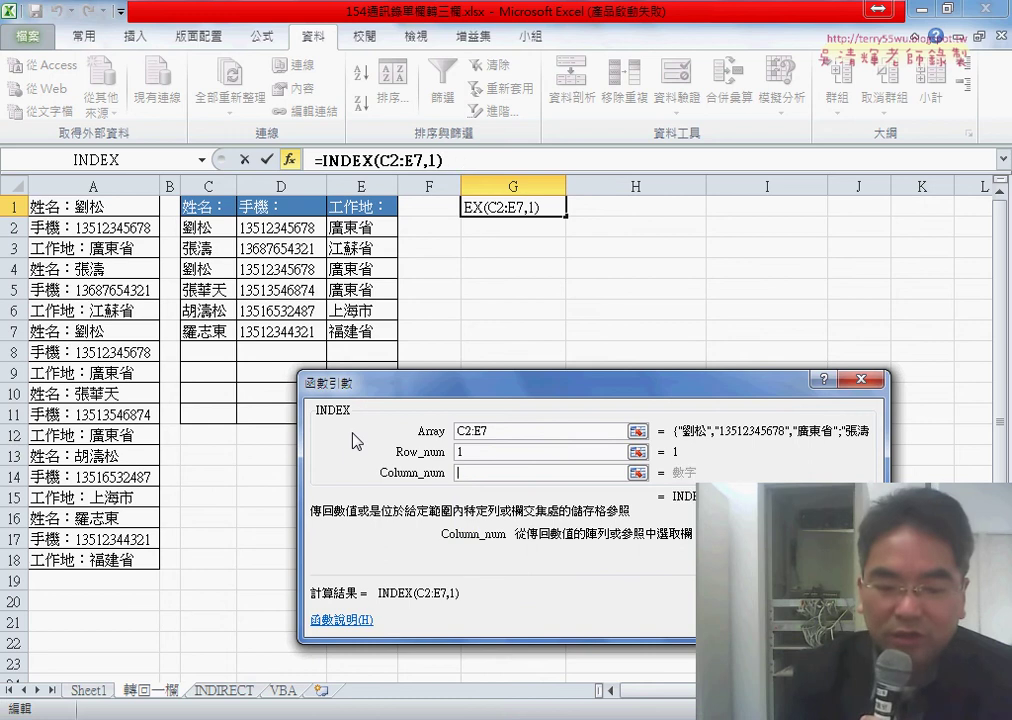
type("row(")
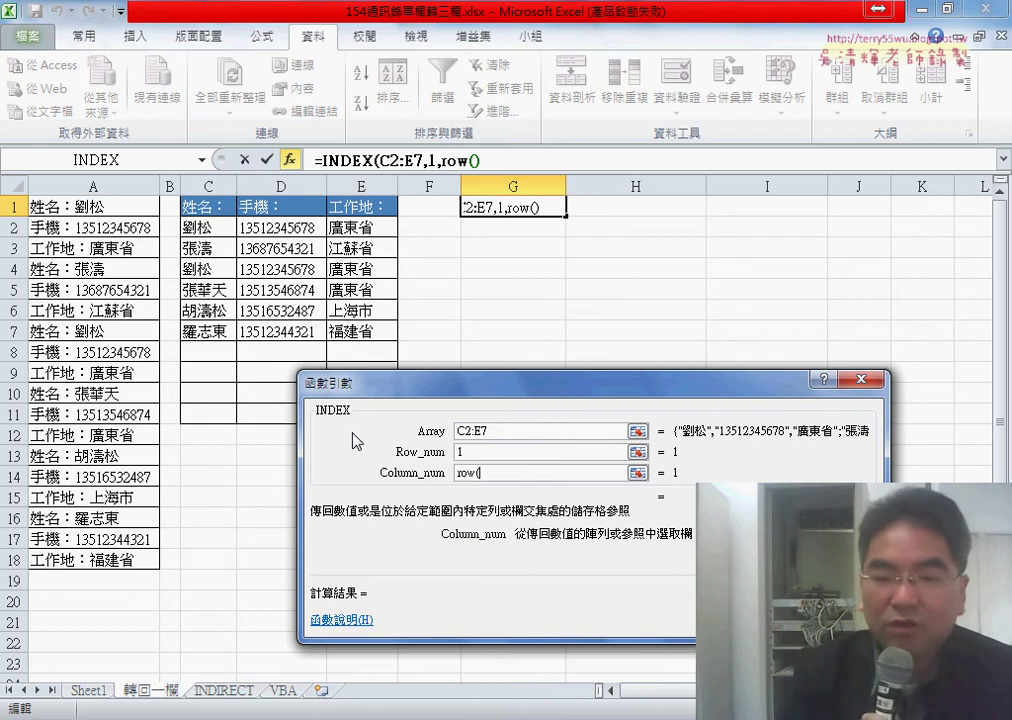
type(")")
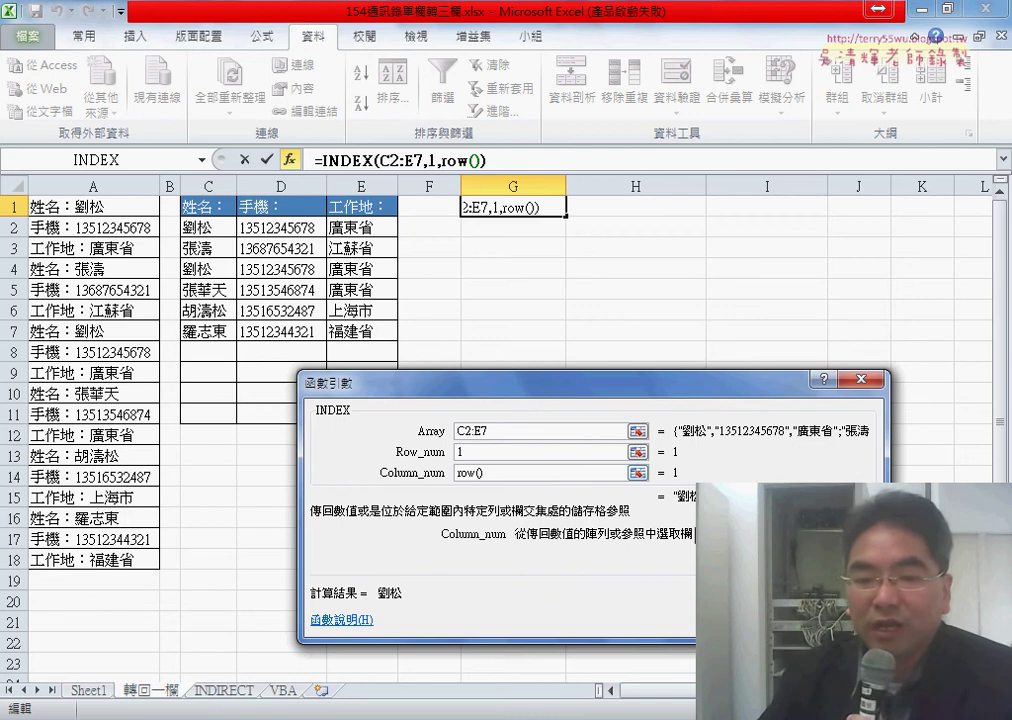
key("Return")
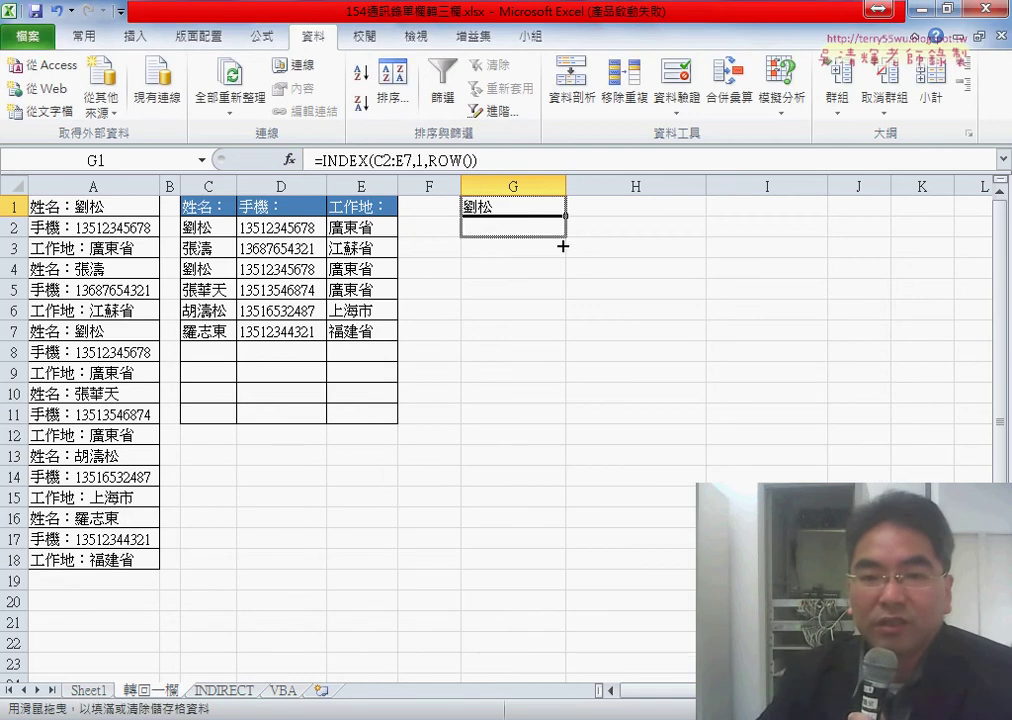
left_click_drag(565, 216, 562, 312)
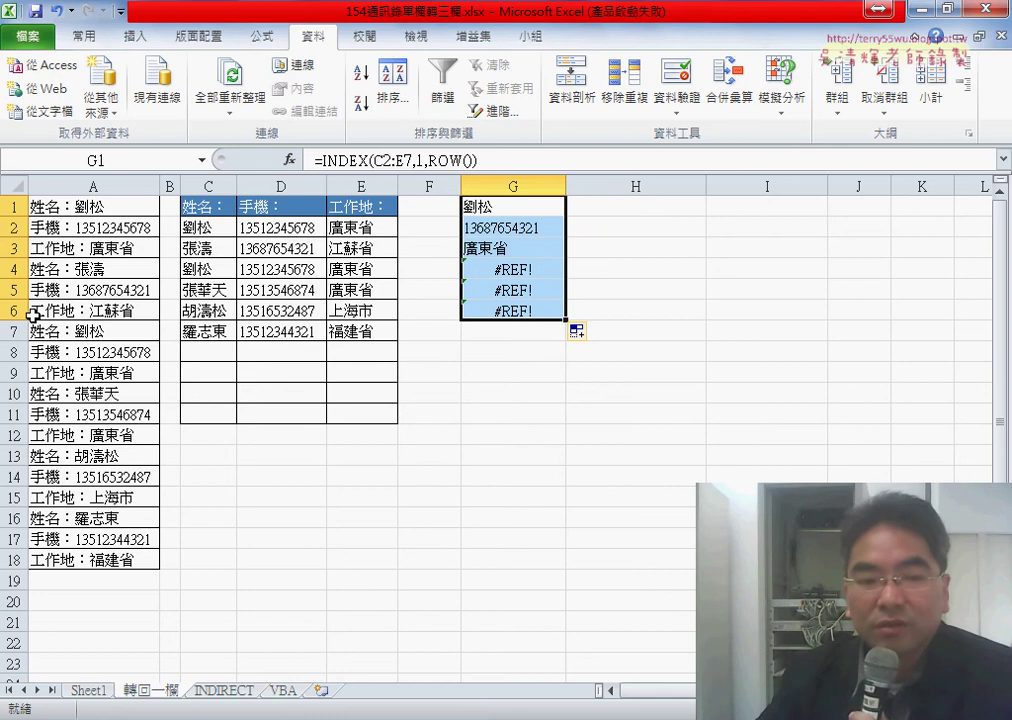
left_click(510, 245)
left_click(518, 206)
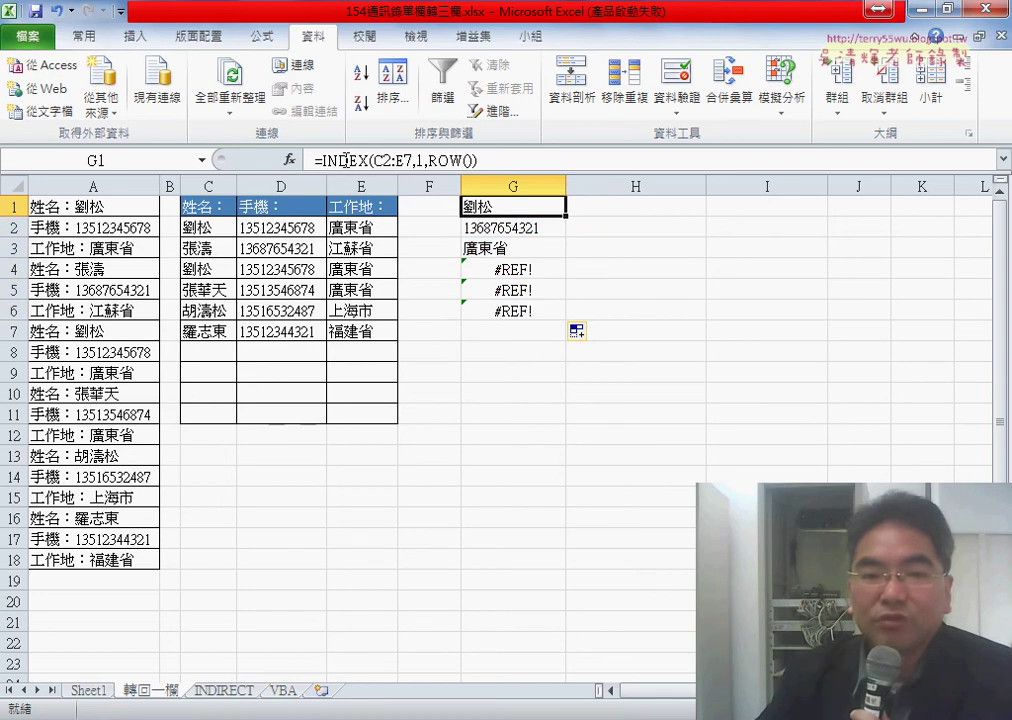
left_click(345, 160)
Reopen G1's array-form INDEX arguments and inspect Column_num ROW() and Row_num 1
left_click(289, 160)
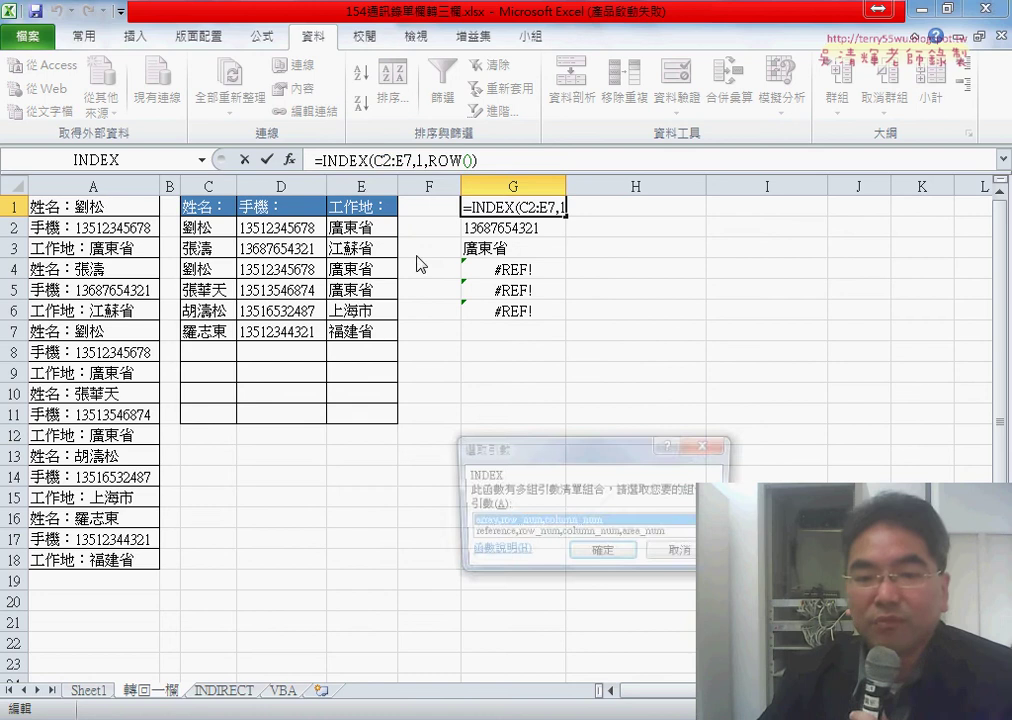
left_click(603, 556)
left_click_drag(537, 475, 463, 473)
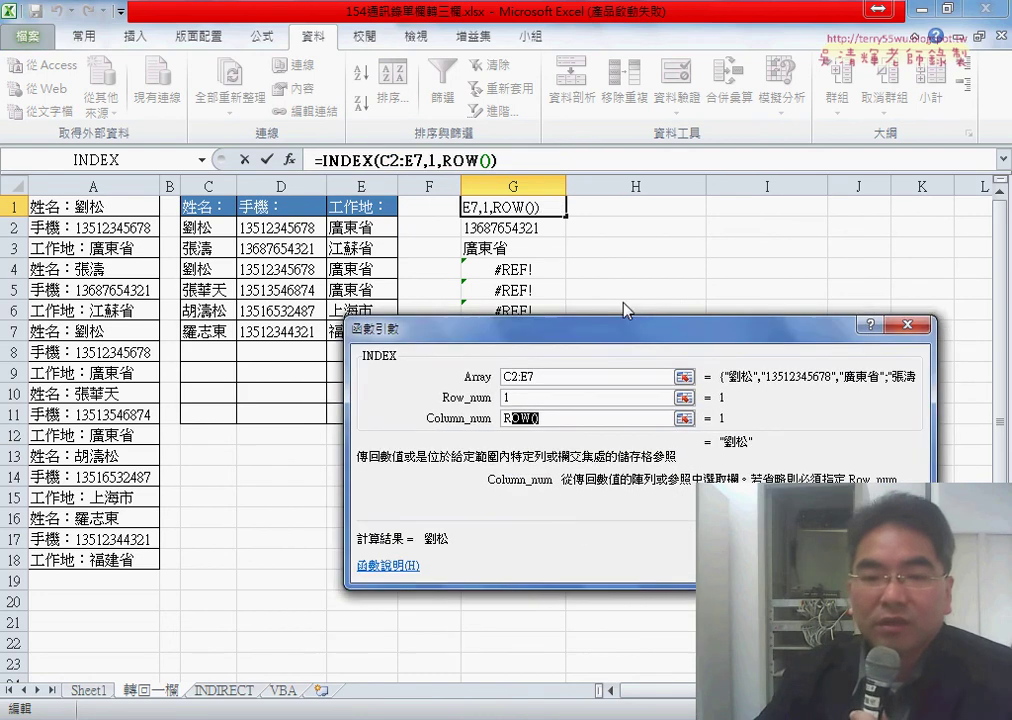
left_click_drag(420, 383, 545, 246)
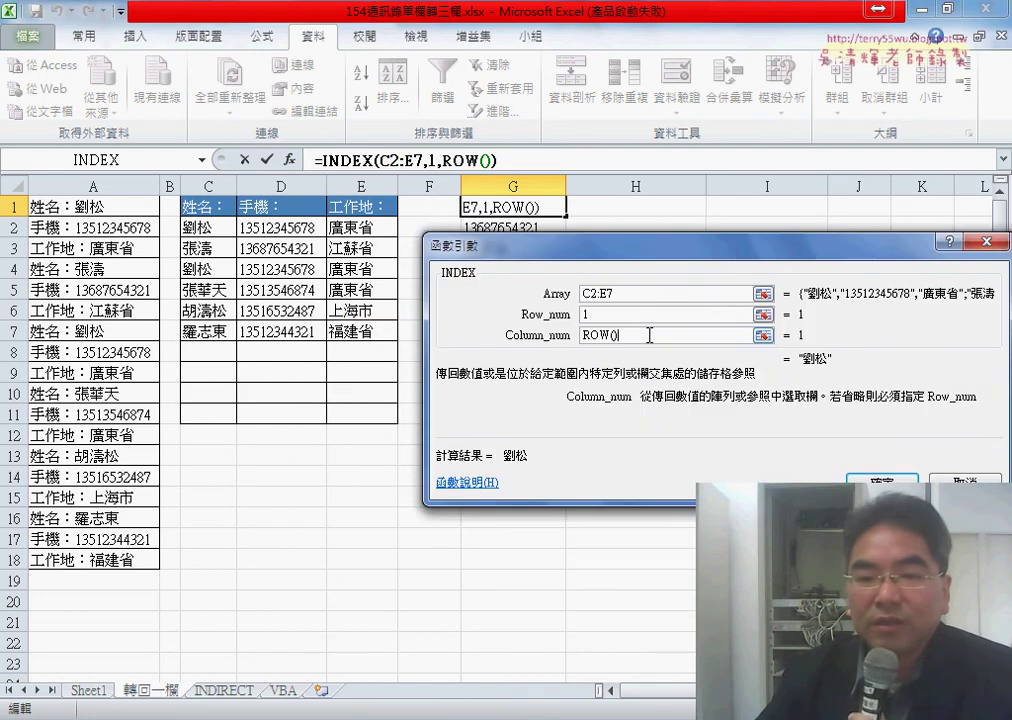
left_click(613, 314)
double_click(607, 314)
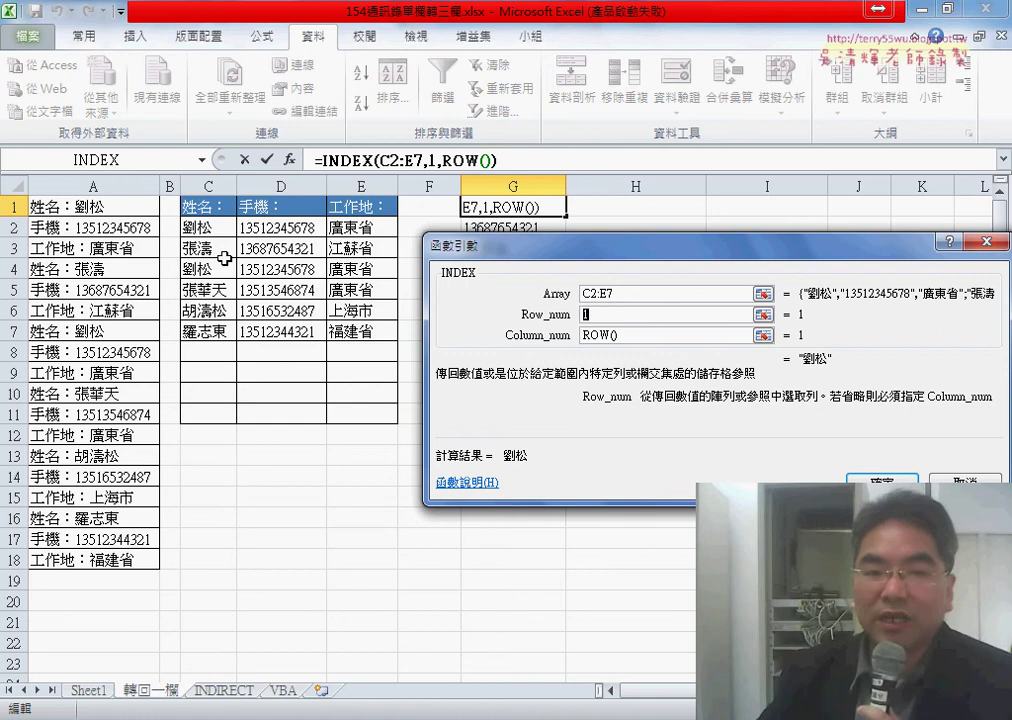
Move the arguments window to reveal the #REF! results and review Row_num and Column_num unchanged
left_click_drag(484, 272, 463, 355)
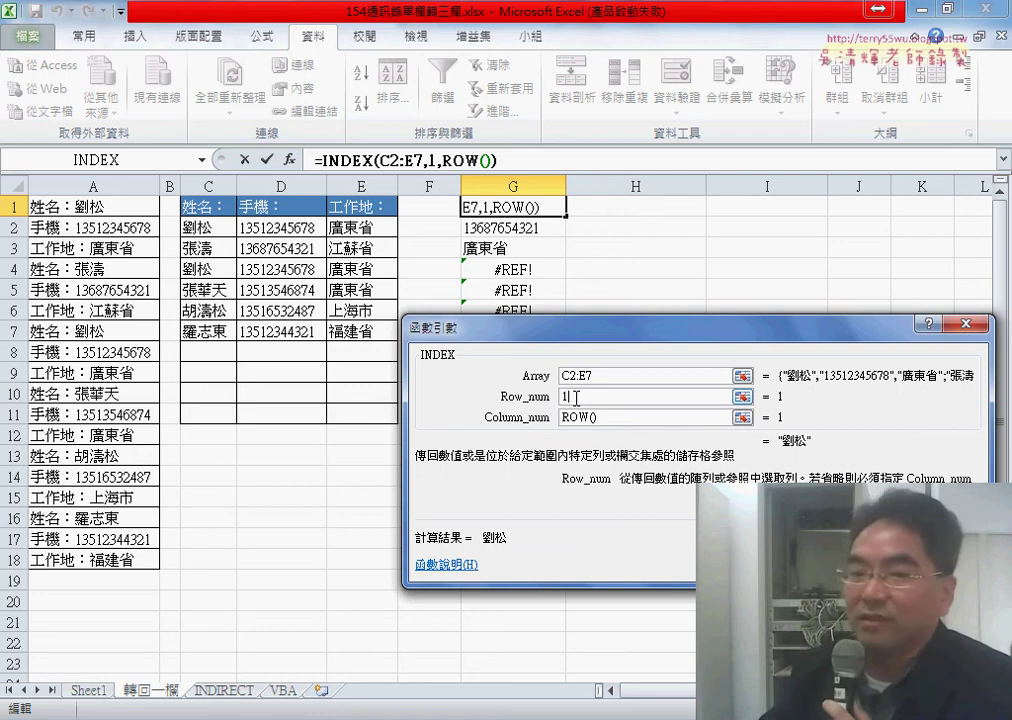
left_click(606, 419)
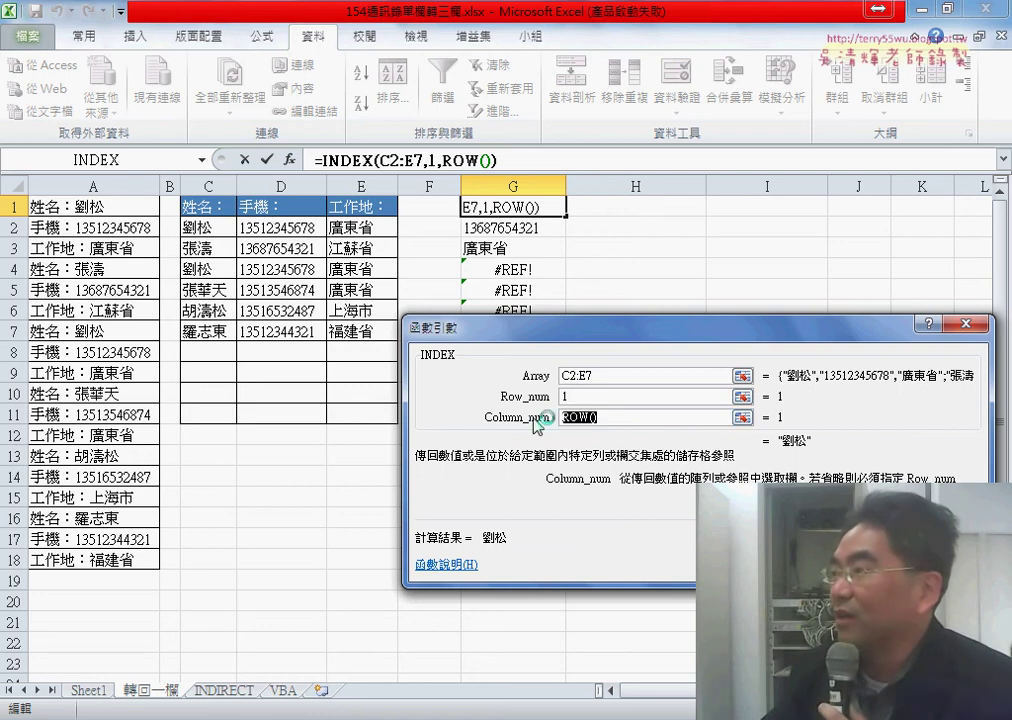
key("shift+Tab")
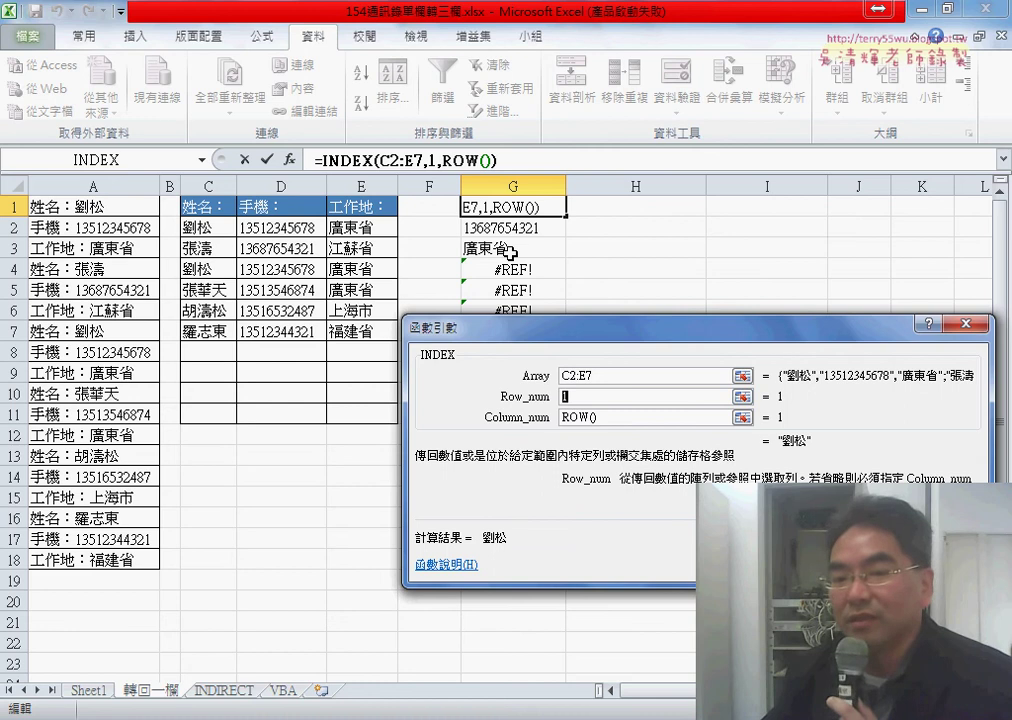
left_click(607, 396)
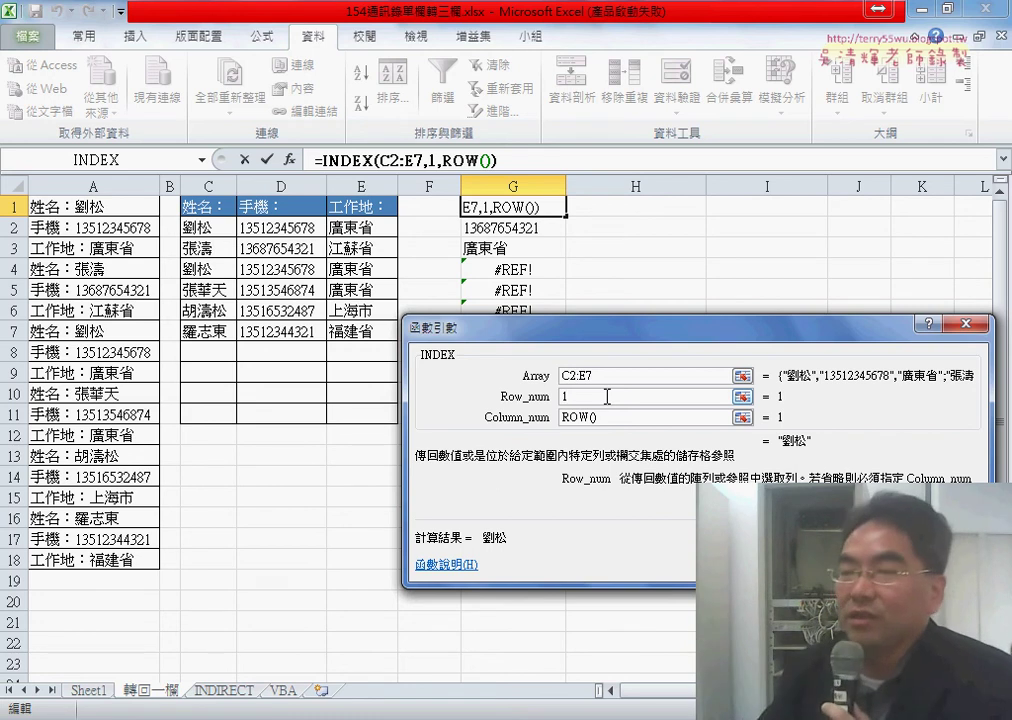
In I1, build MOD from Math & Trig with Number row() and Divisor 3
key("Return")
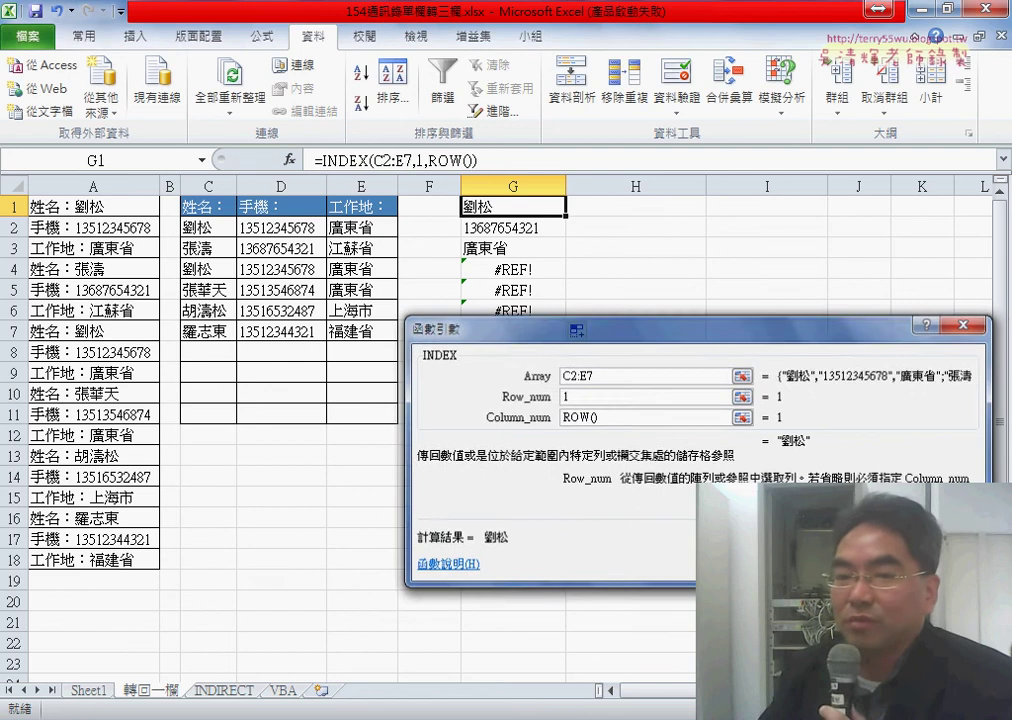
left_click(720, 206)
left_click(290, 160)
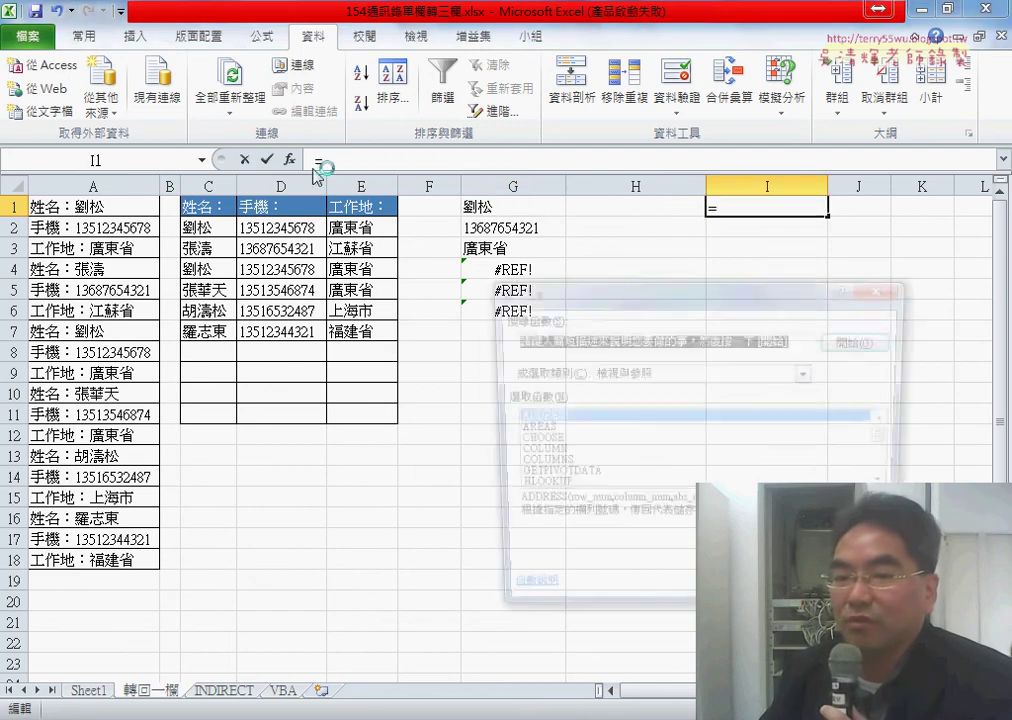
left_click(670, 373)
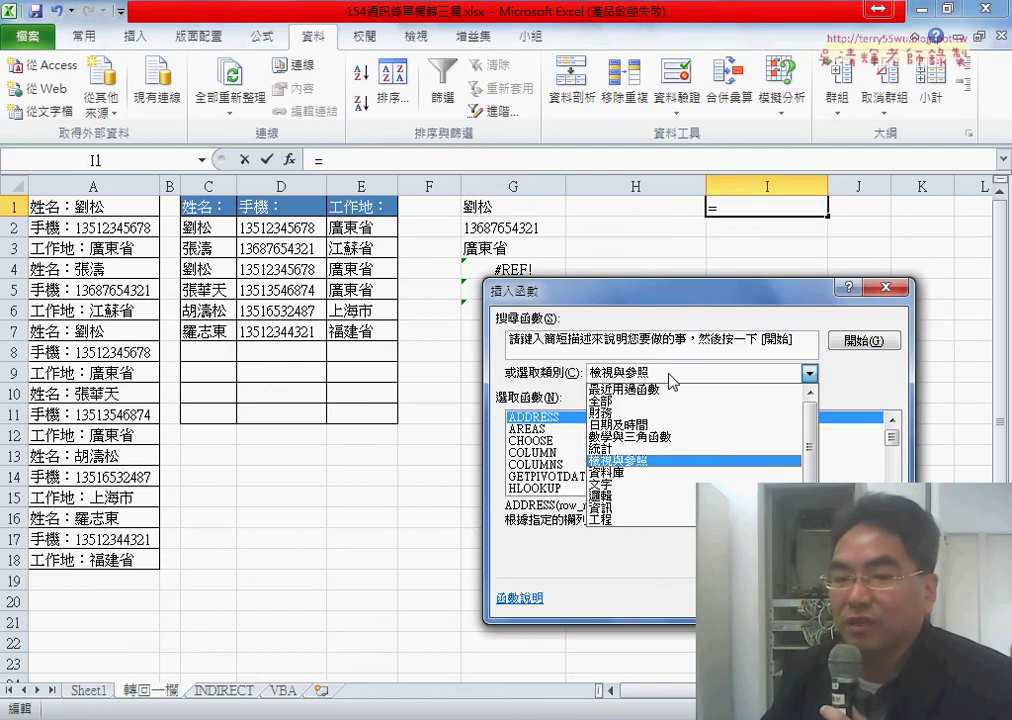
left_click(655, 438)
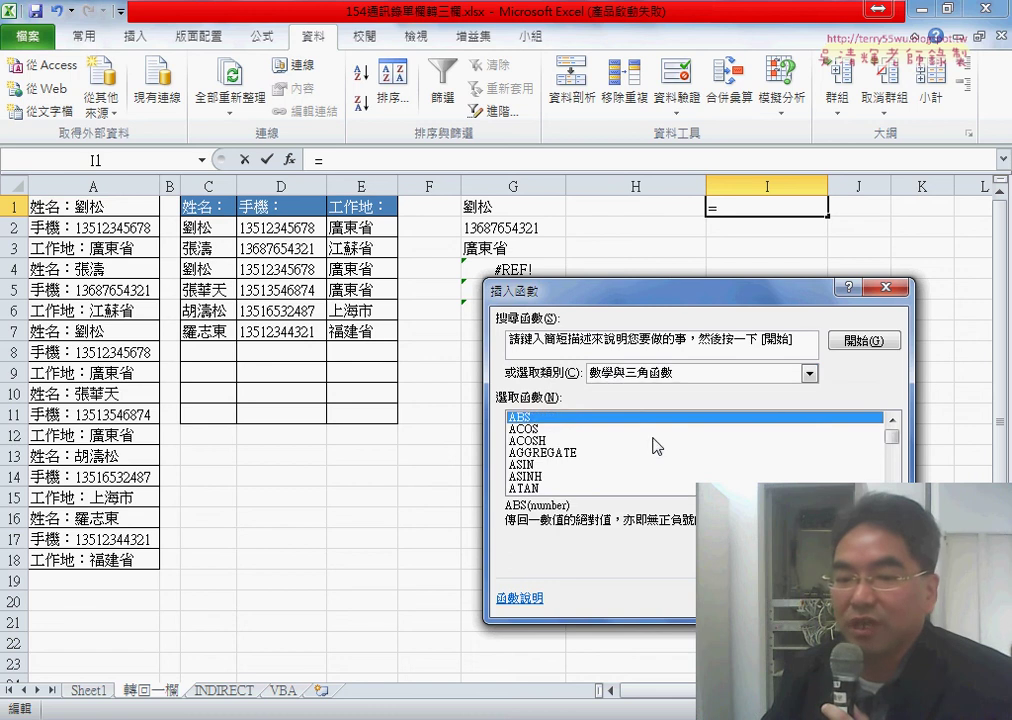
left_click_drag(892, 440, 895, 464)
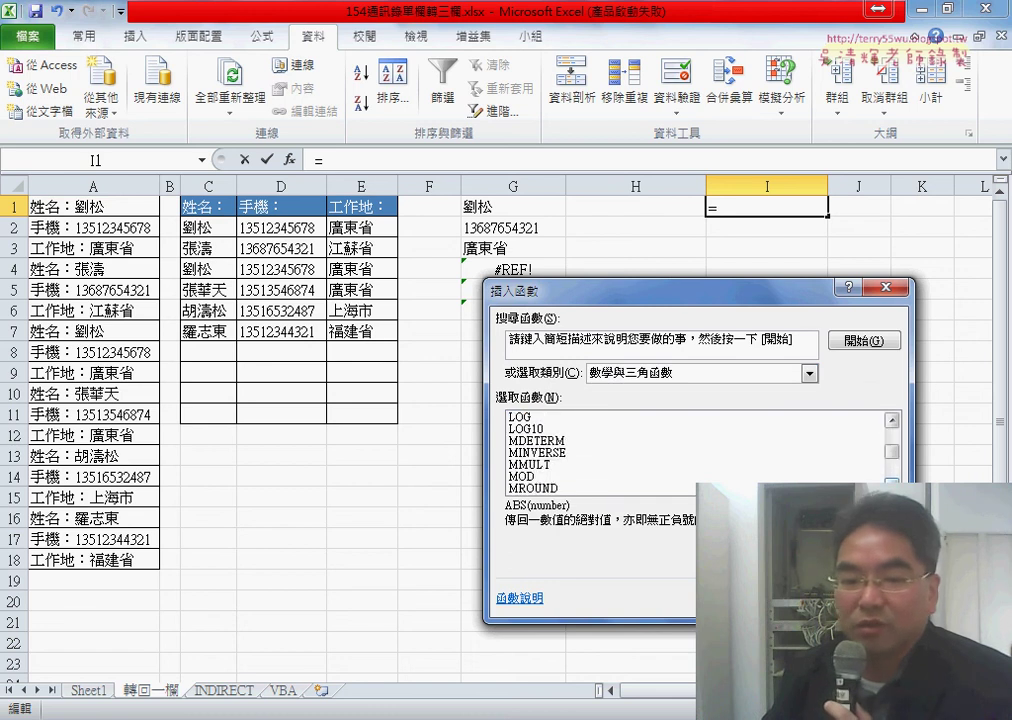
left_click(568, 477)
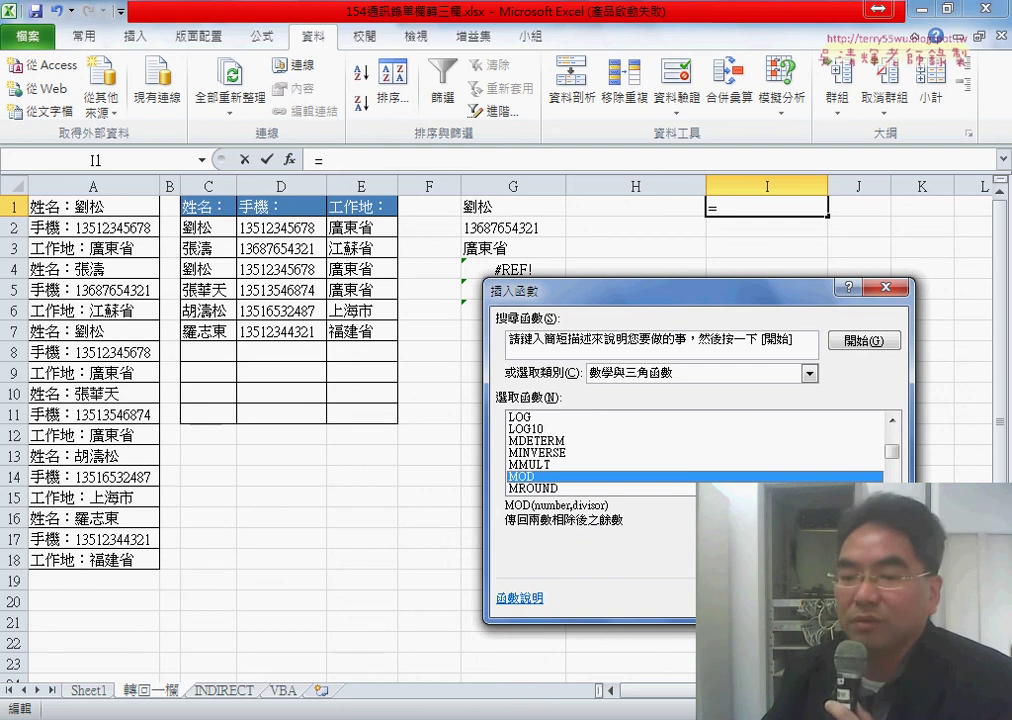
key("Return")
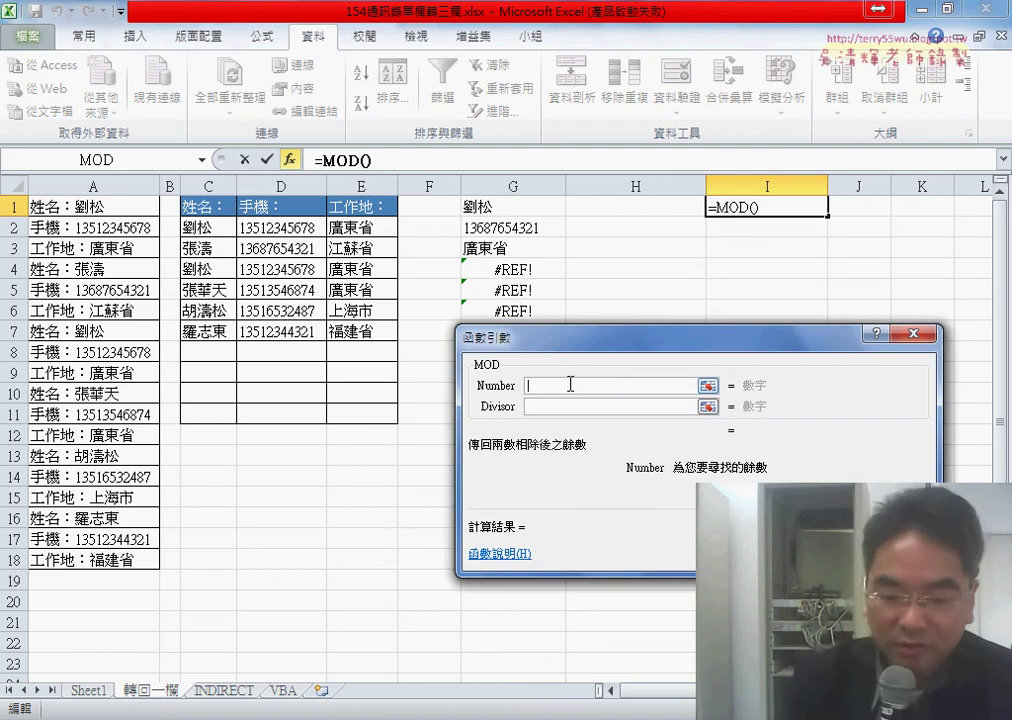
type("row")
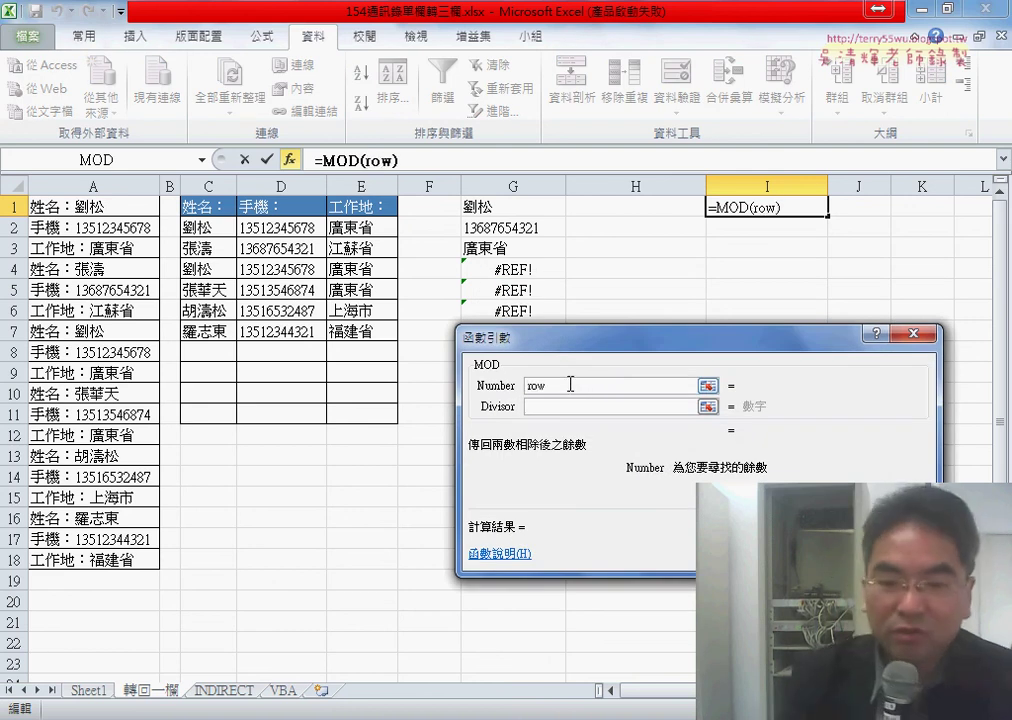
type("()")
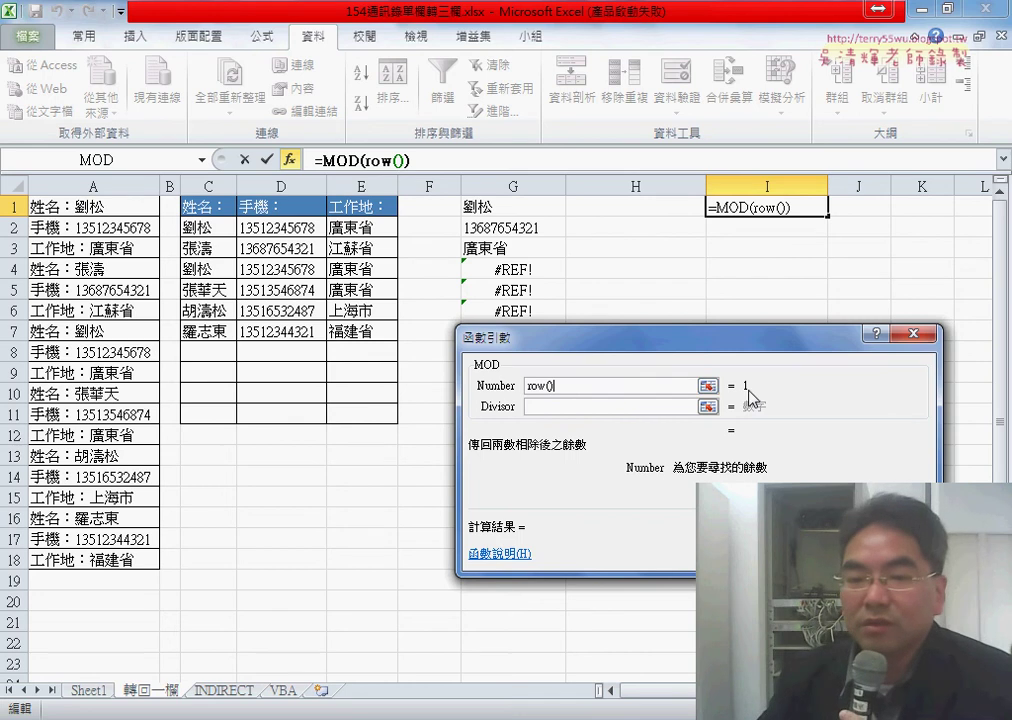
left_click(572, 406)
type("3")
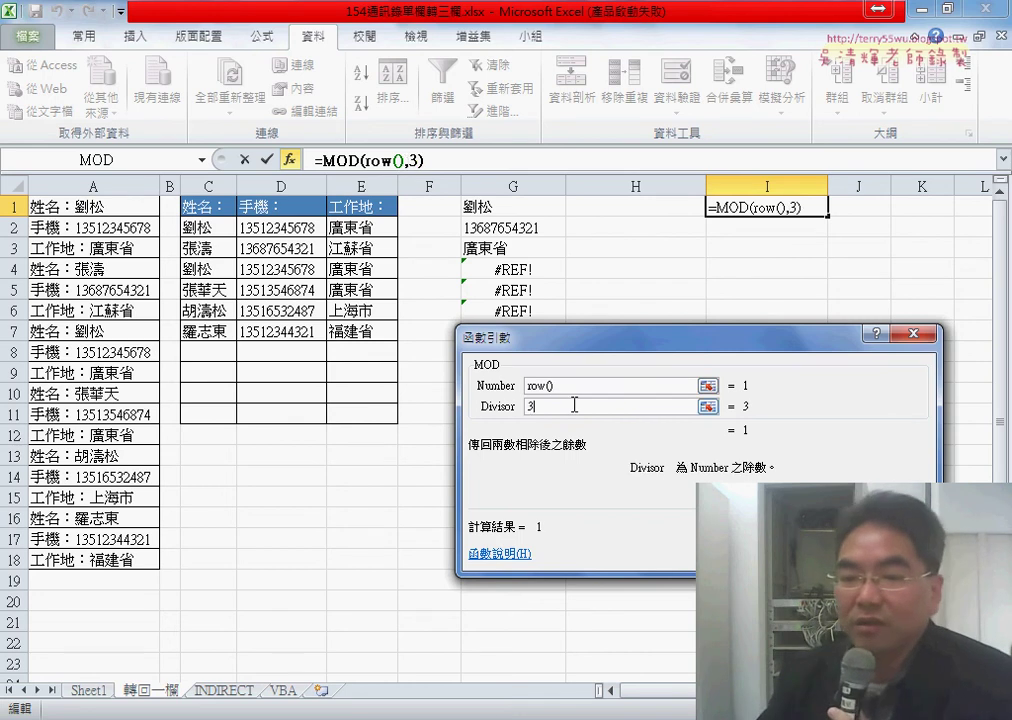
Commit =MOD(ROW(),3) in I1 and fill it down to I3, giving 1, 2, 0
key("Return")
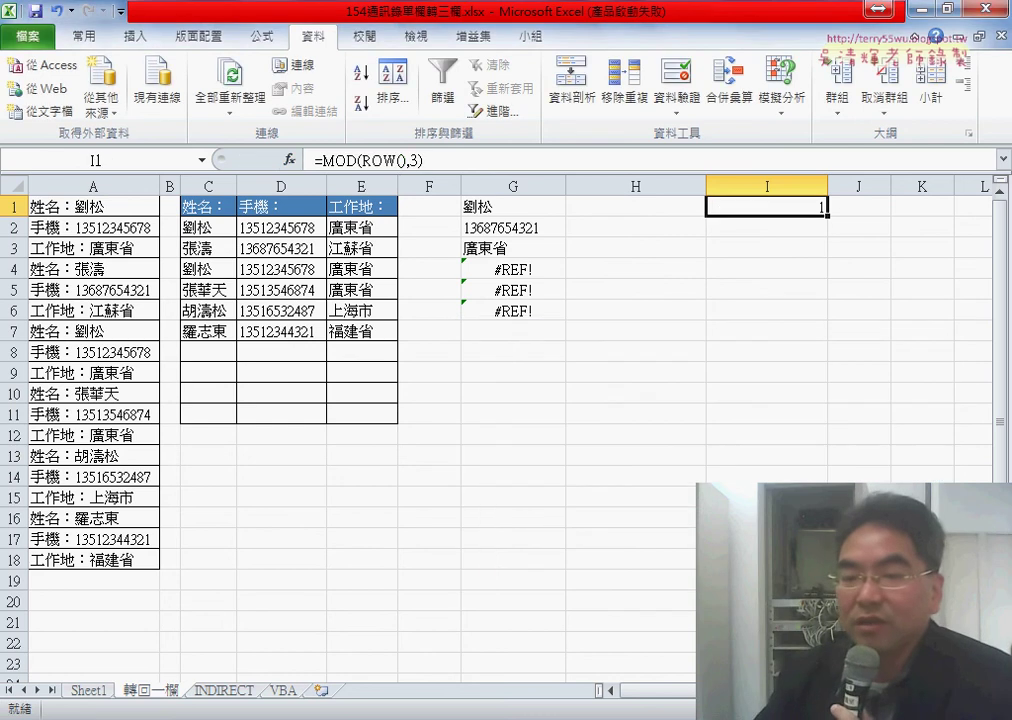
left_click_drag(829, 216, 821, 259)
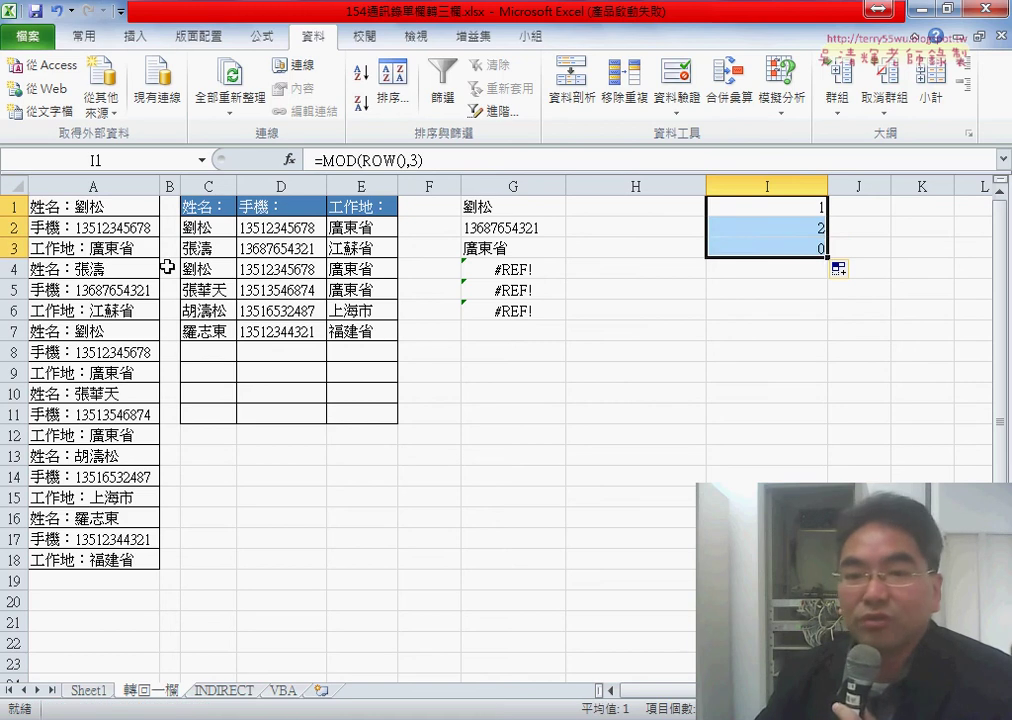
left_click(786, 250)
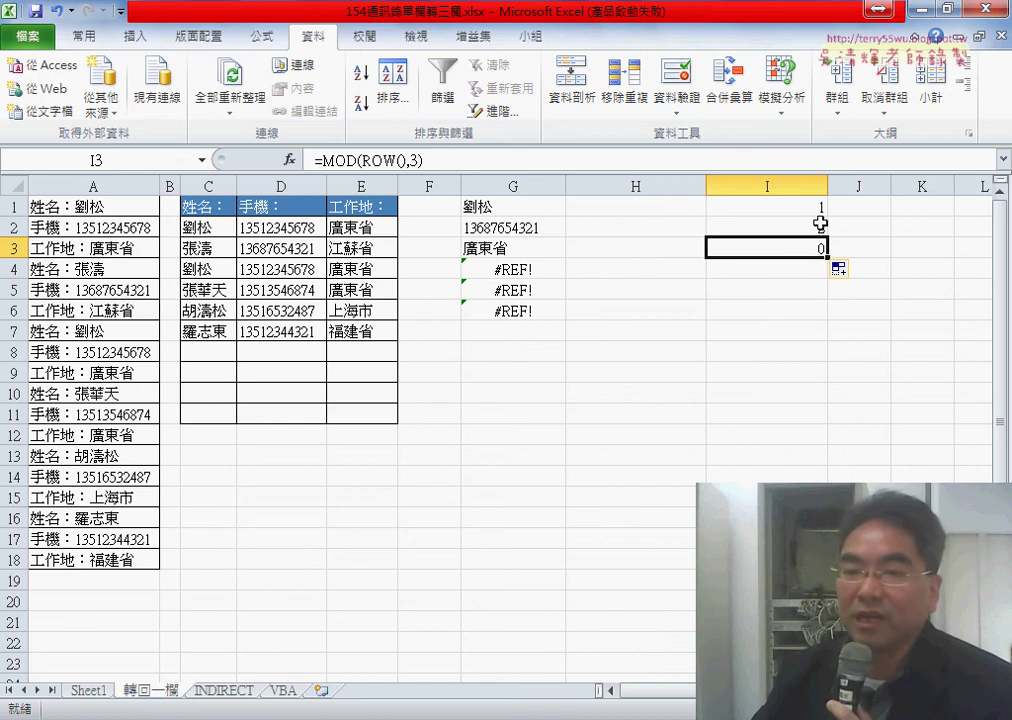
Extend I1:I3 down to I11 and compare the remainders in I4–I6 with their rows
mouse_move(820, 207)
left_mouse_down()
mouse_move(829, 425)
mouse_move(848, 425)
left_mouse_up()
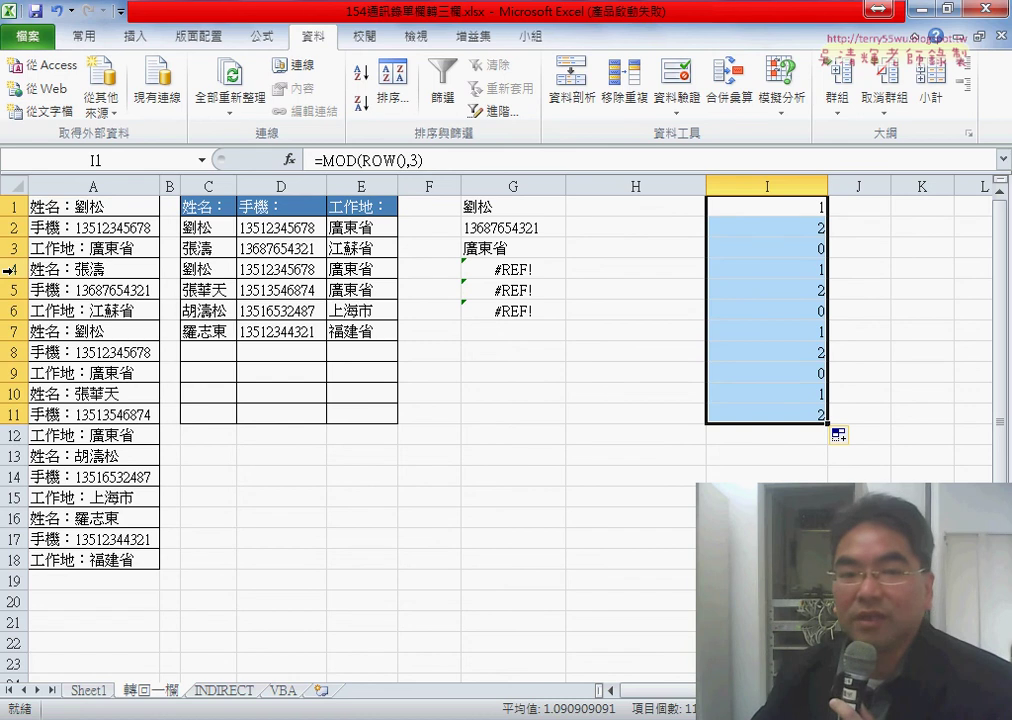
left_click(805, 270)
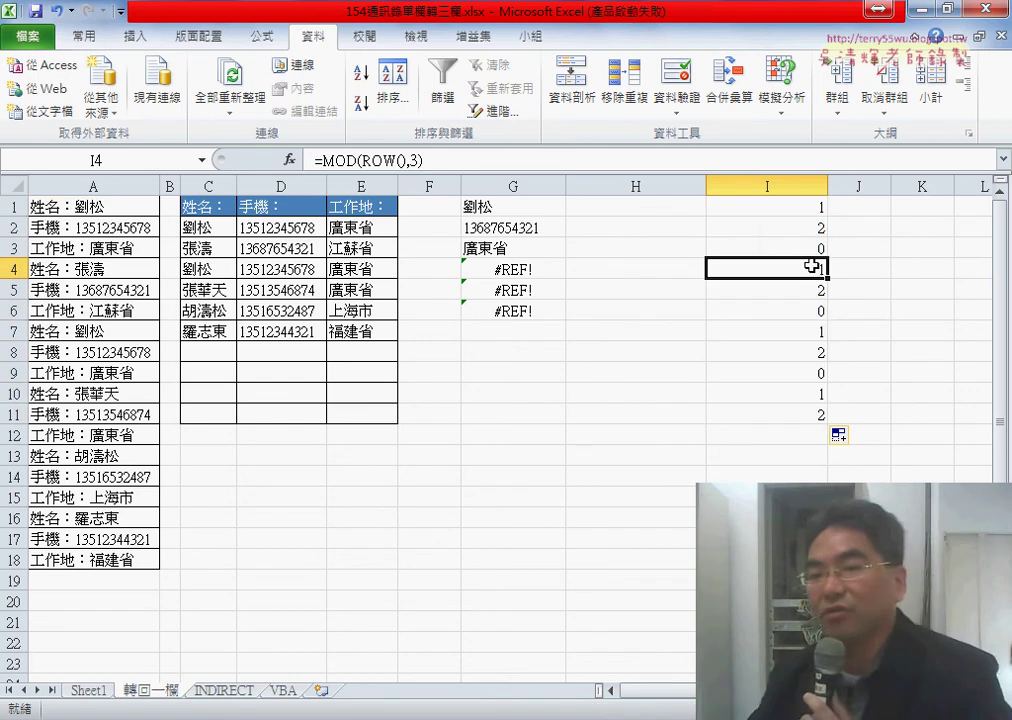
left_click(148, 287)
left_click(800, 292)
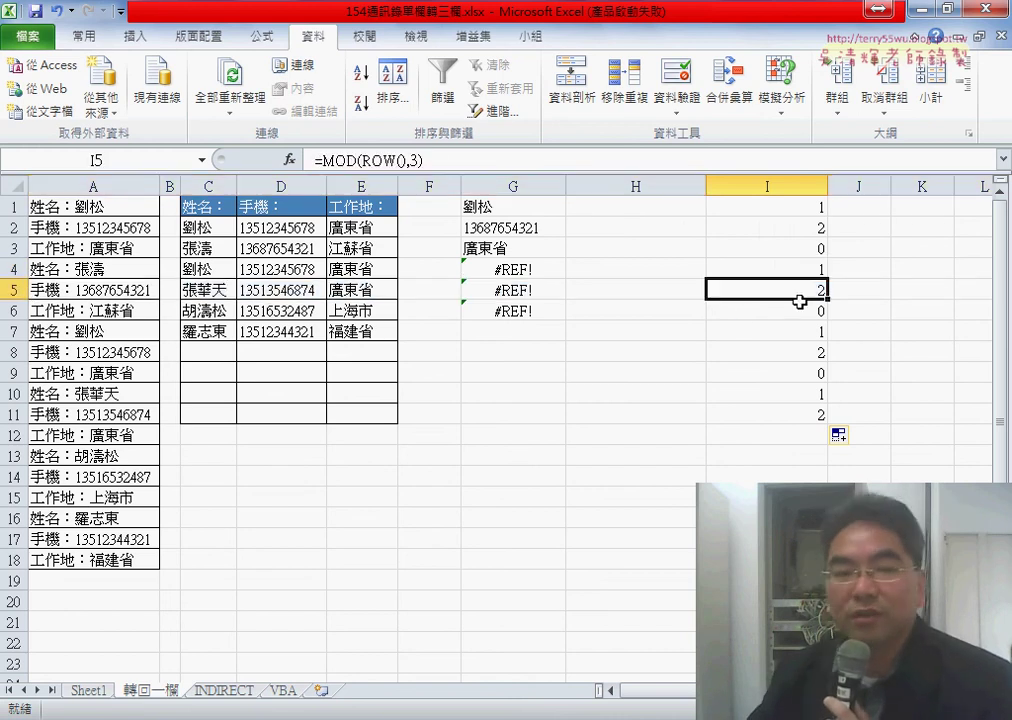
left_click(14, 311)
left_click(816, 311)
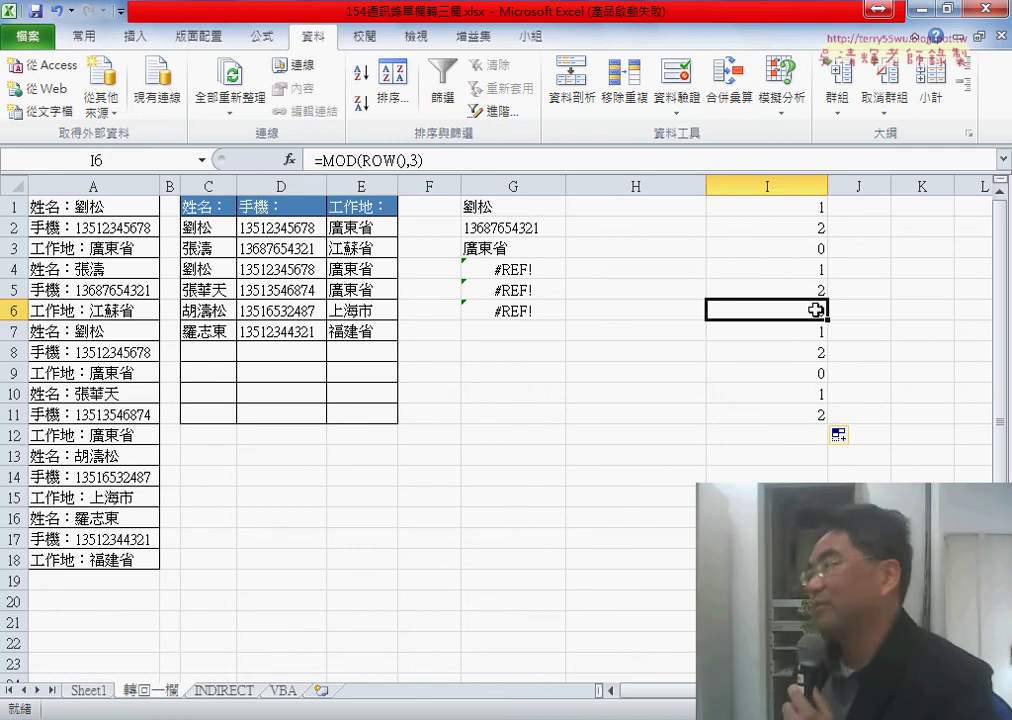
left_click(813, 210)
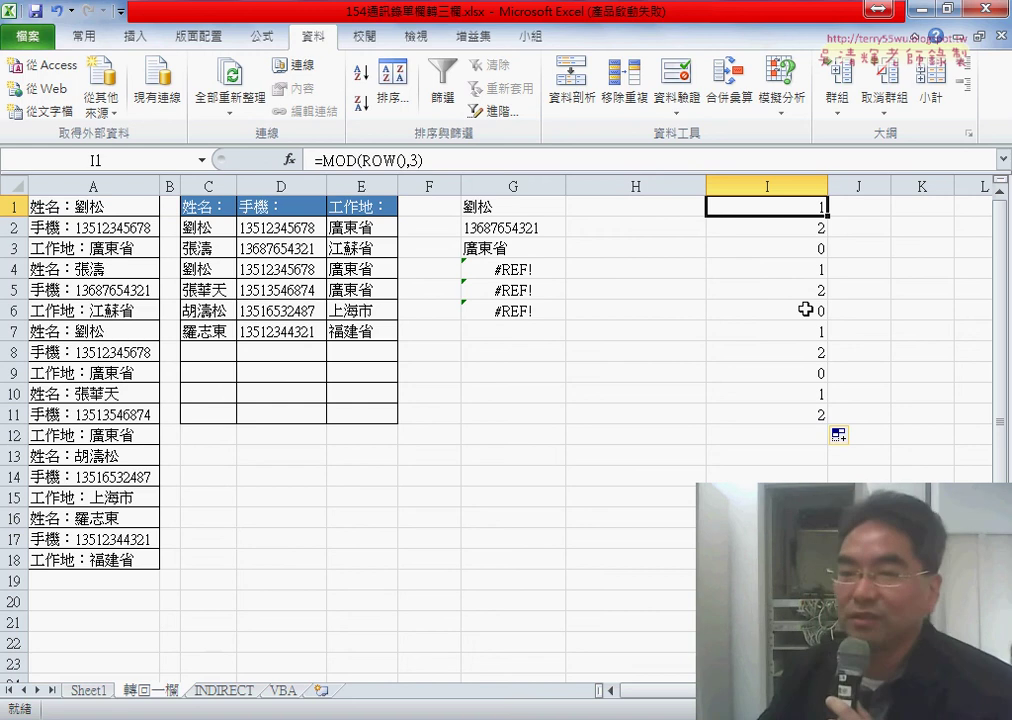
left_click_drag(805, 222, 806, 370)
left_click_drag(802, 210, 800, 229)
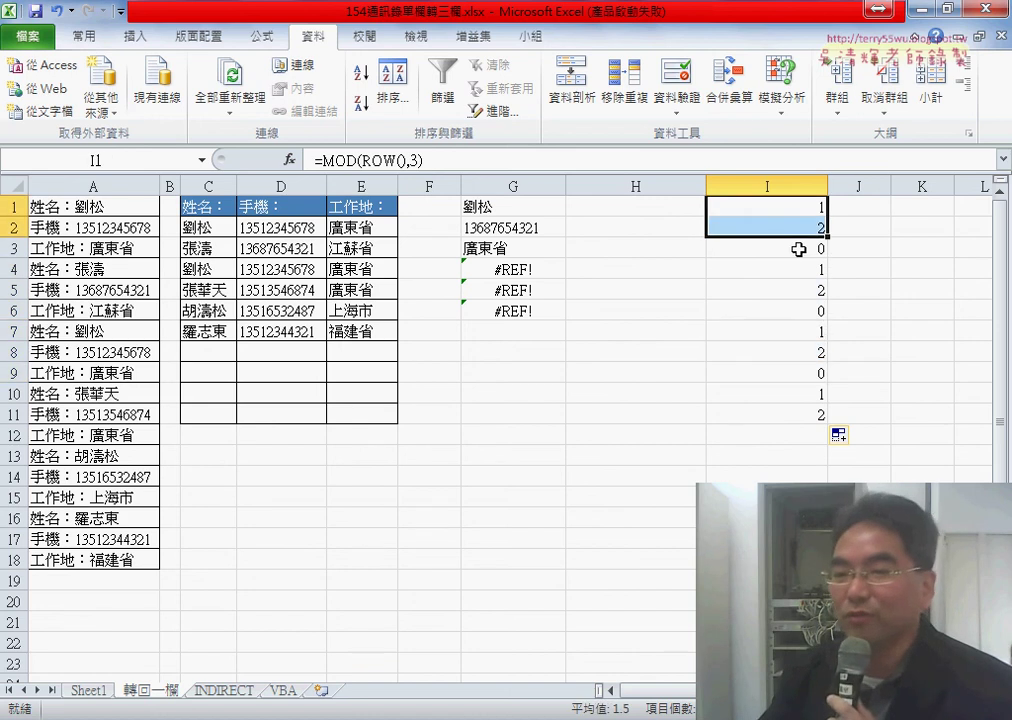
left_click(799, 249)
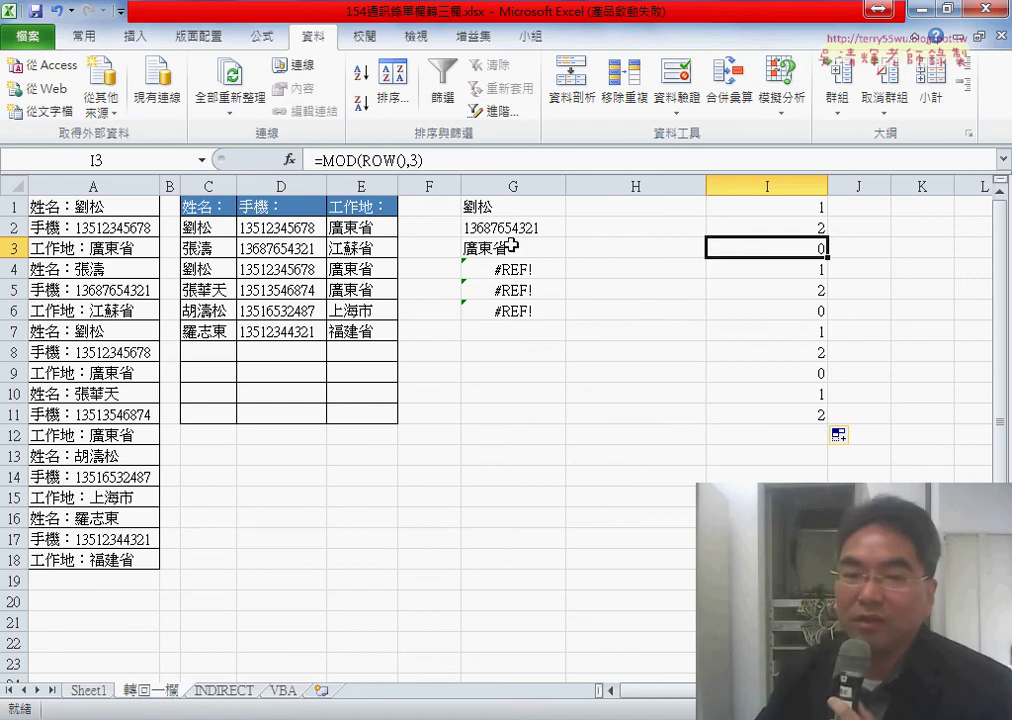
left_click(498, 207)
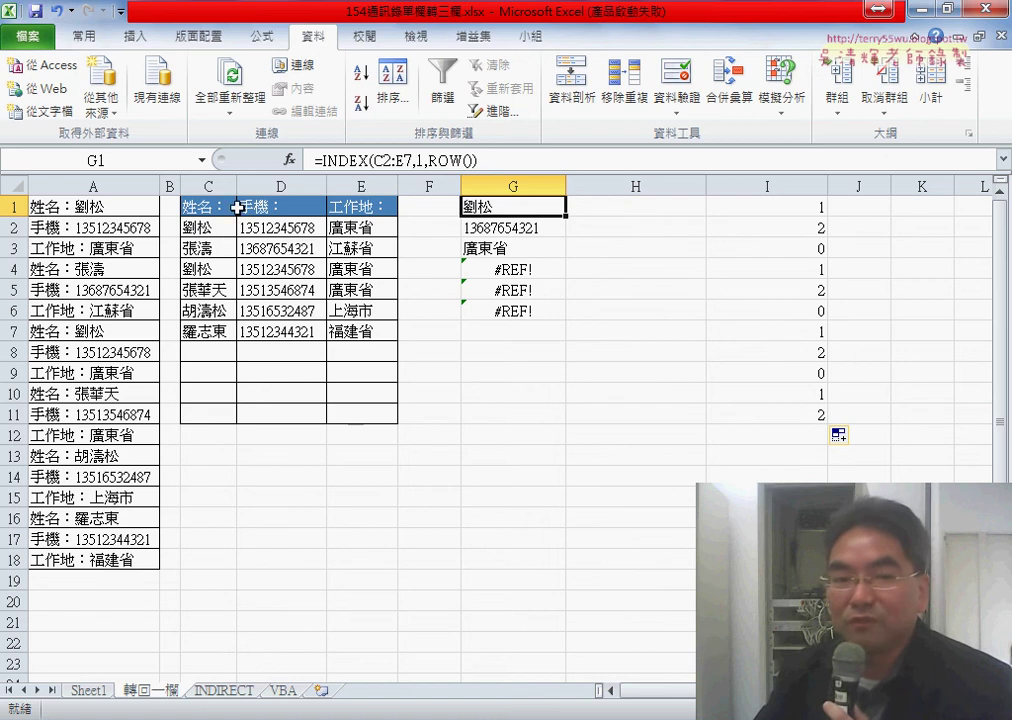
left_click_drag(60, 212, 110, 558)
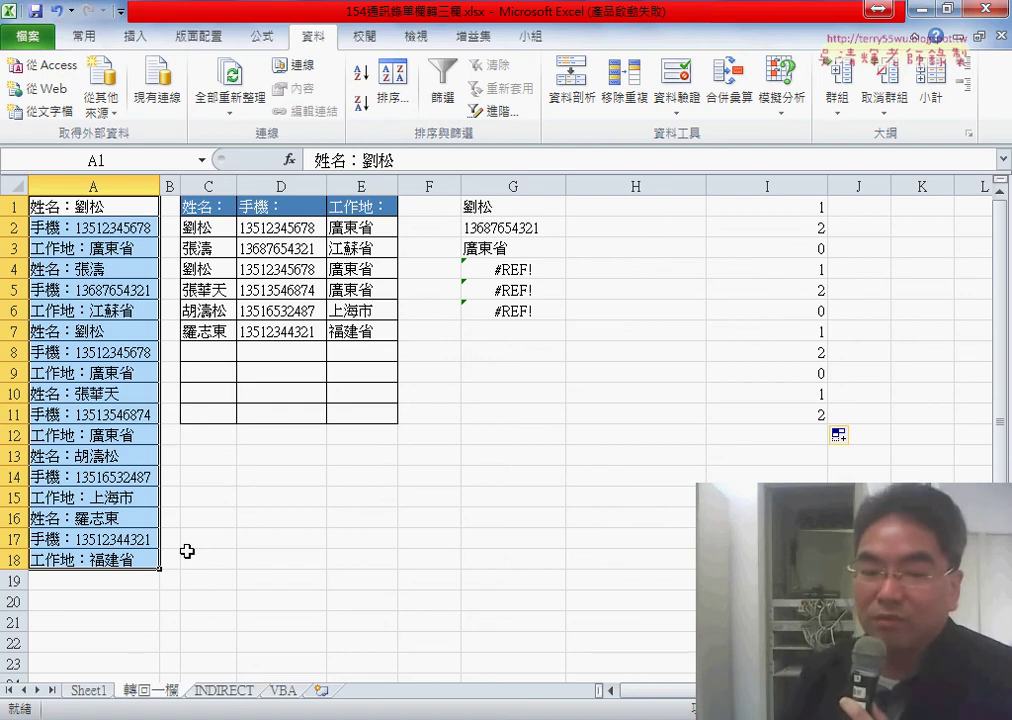
On the INDIRECT sheet, delete the results in C2:E7, leaving the headers, and select C2
left_click(222, 692)
left_click(78, 694)
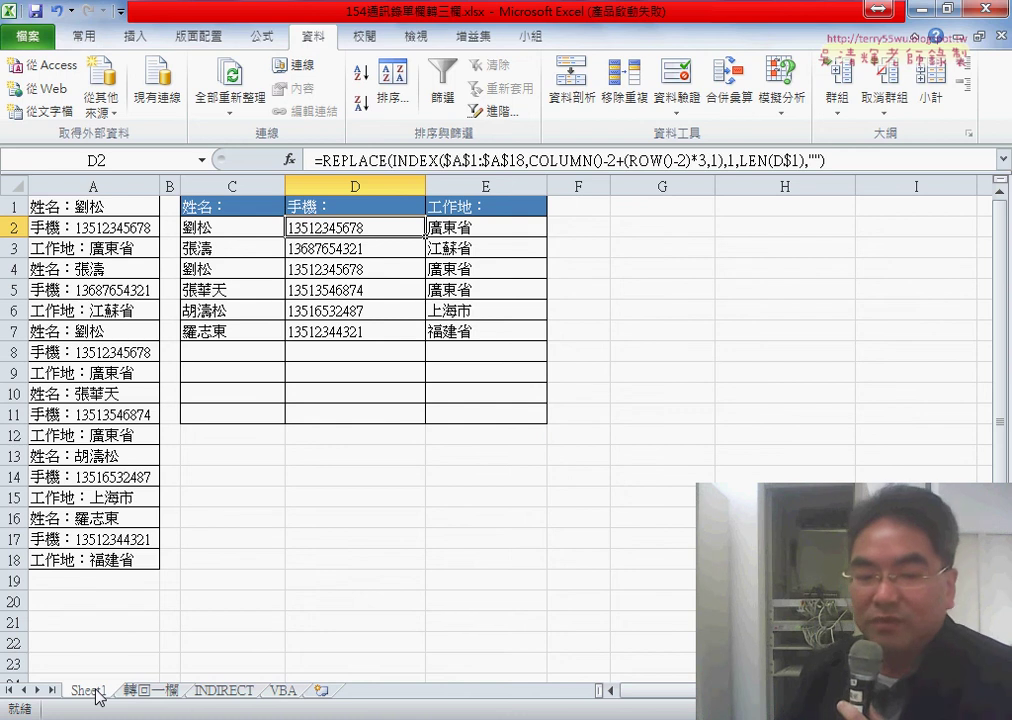
left_click_drag(98, 697, 215, 690)
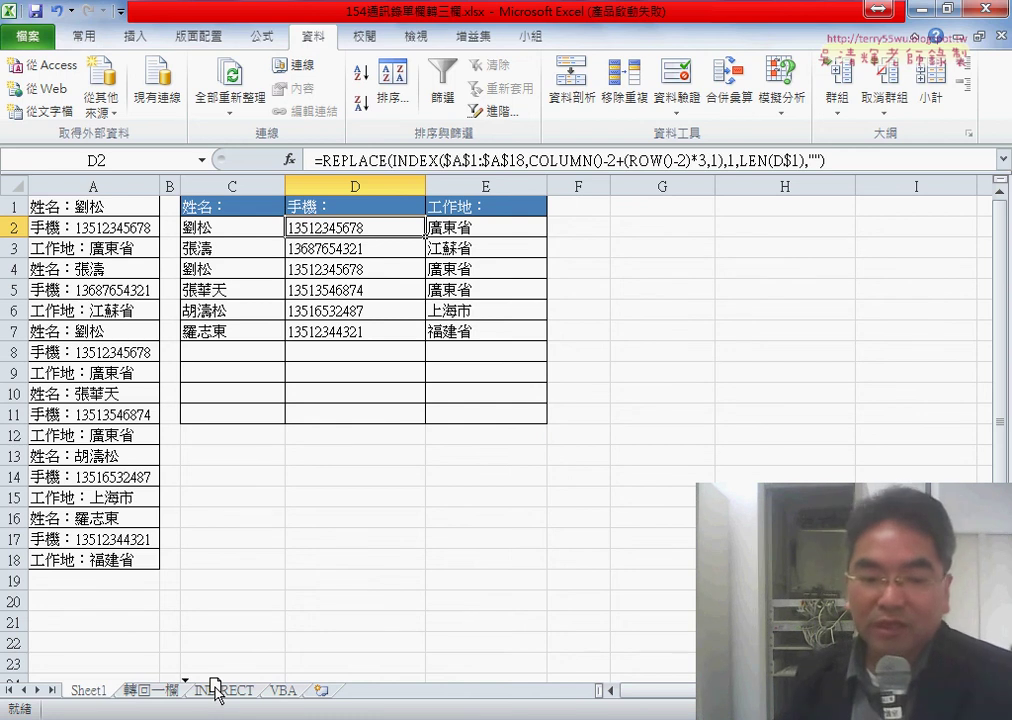
left_click_drag(215, 690, 86, 684)
left_click_drag(232, 227, 486, 331)
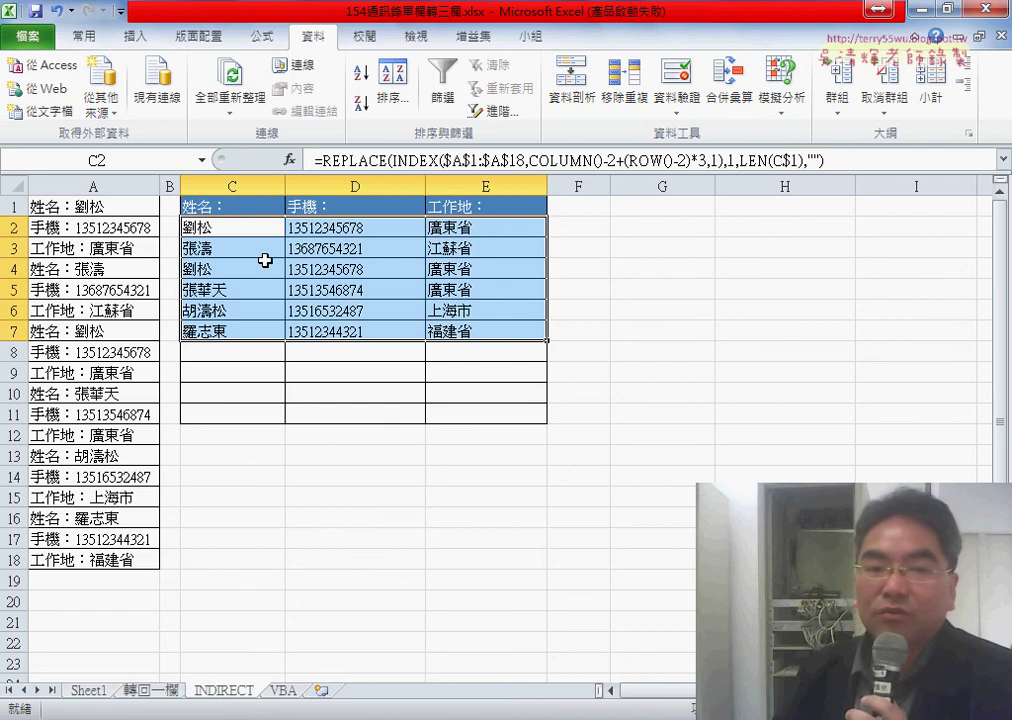
left_click_drag(232, 227, 486, 337)
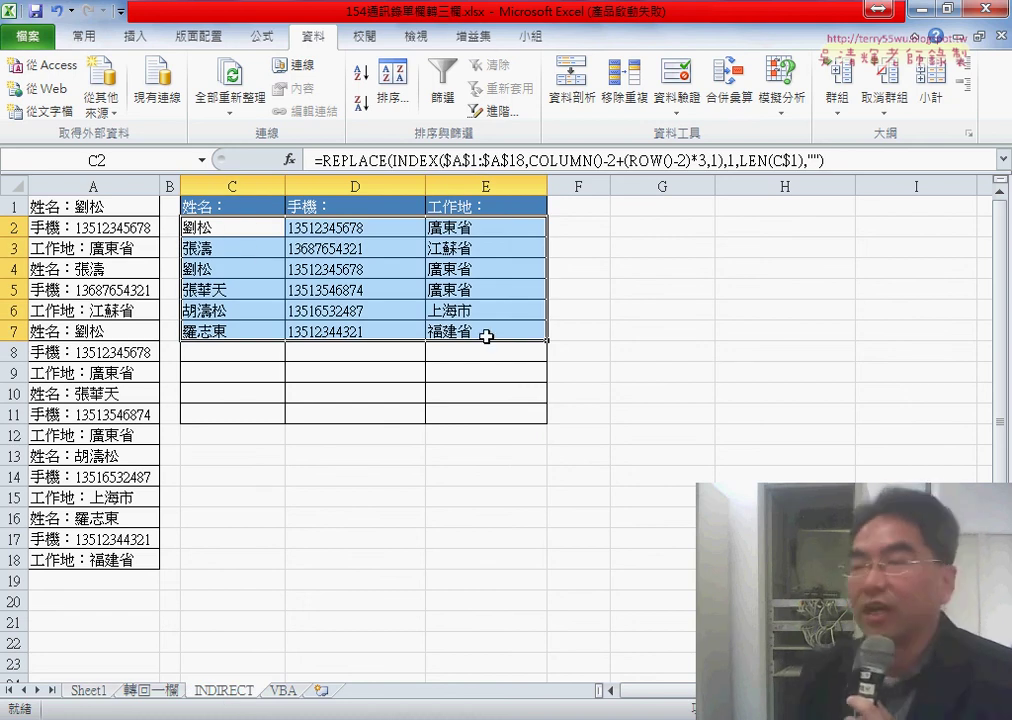
key("Delete")
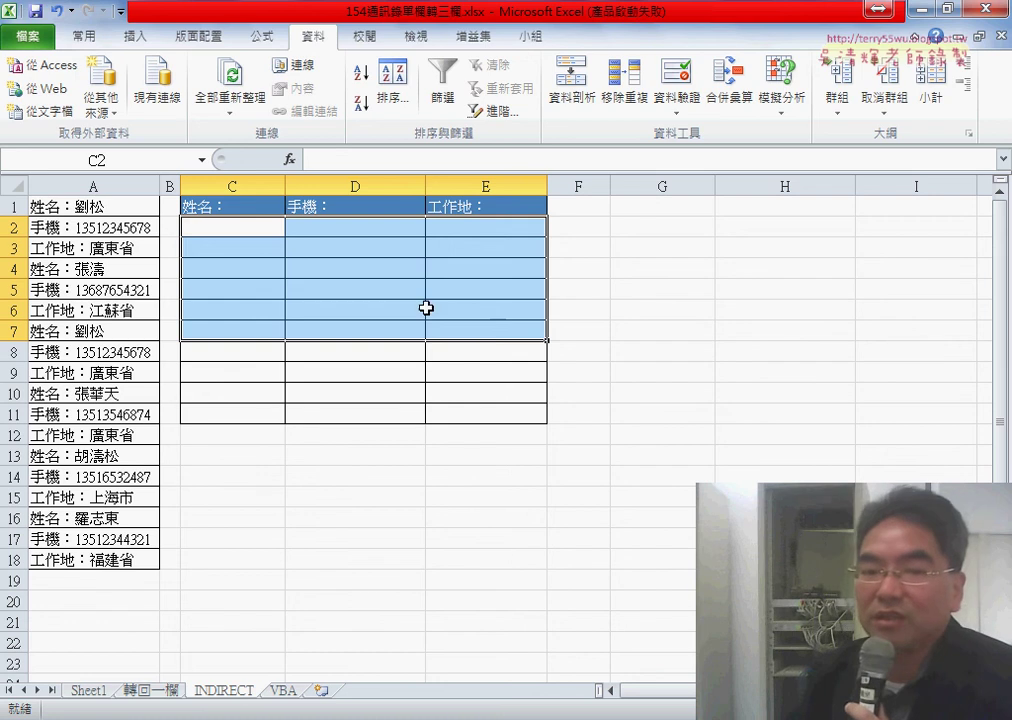
left_click(247, 229)
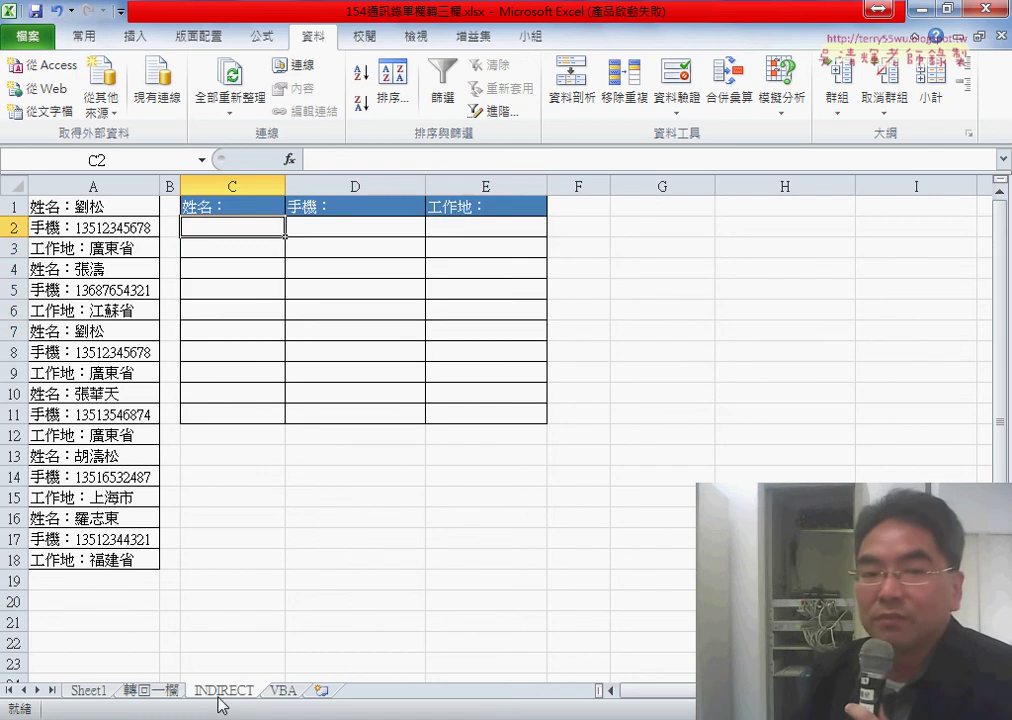
Pick INDIRECT from the 檢視與參照 function category for C2
left_click(290, 160)
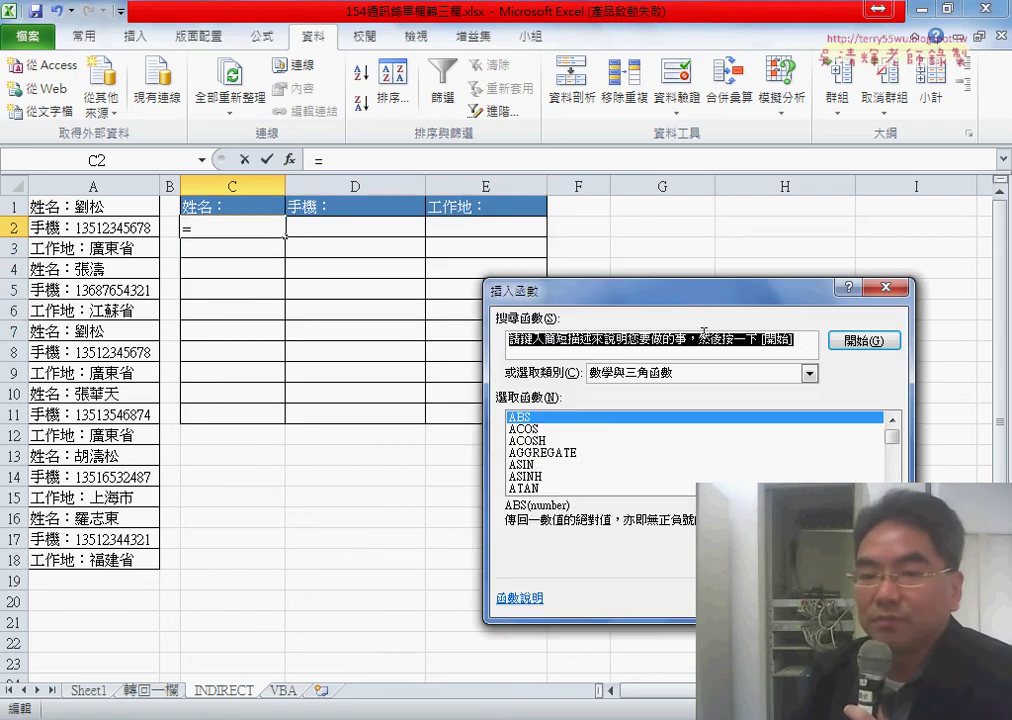
left_click_drag(712, 290, 694, 132)
left_click(700, 215)
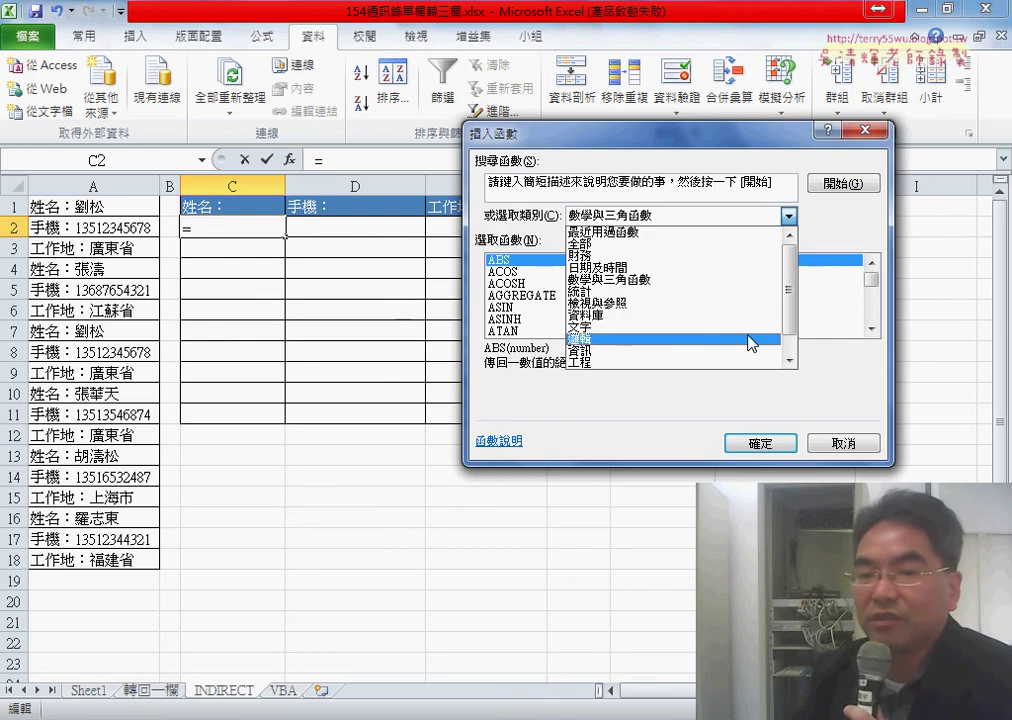
left_click(745, 304)
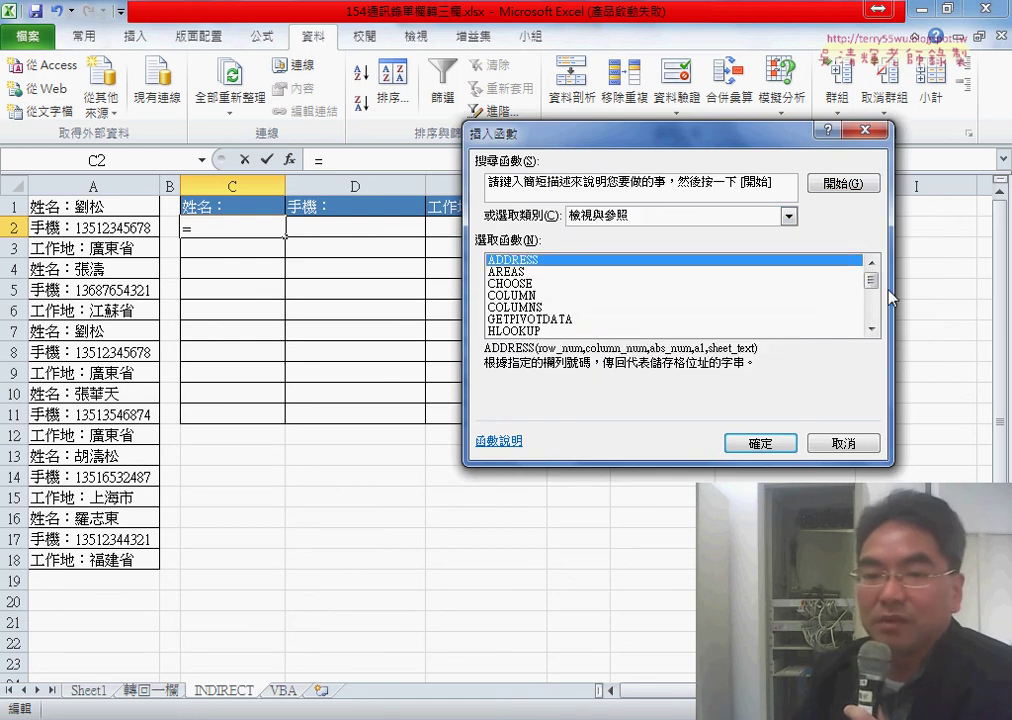
left_click_drag(871, 282, 874, 298)
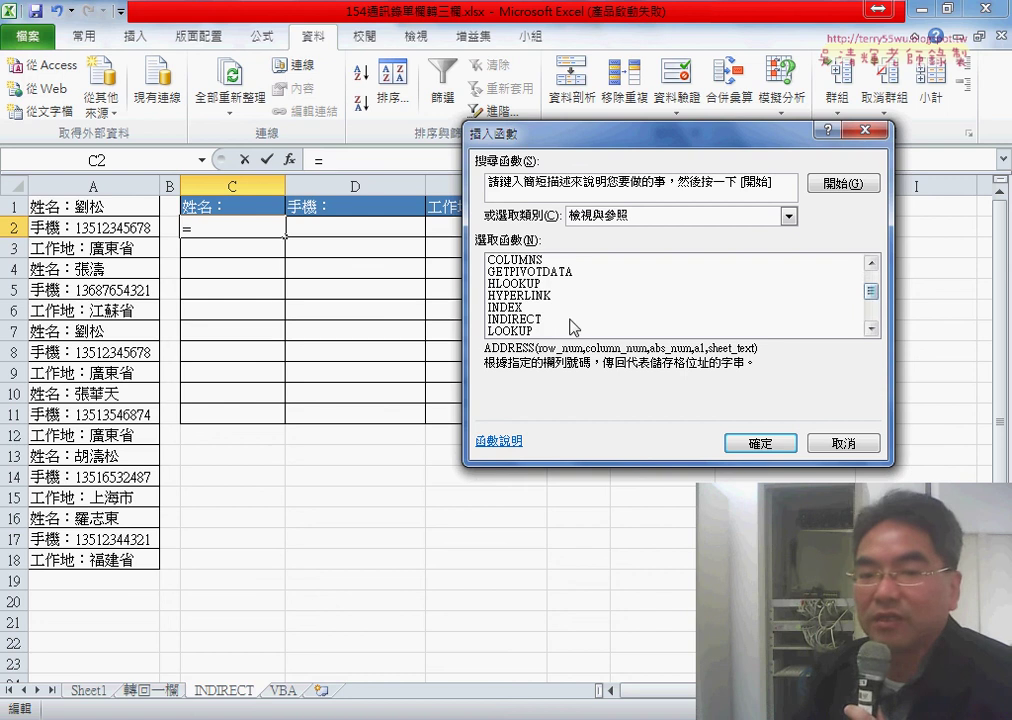
left_click(510, 319)
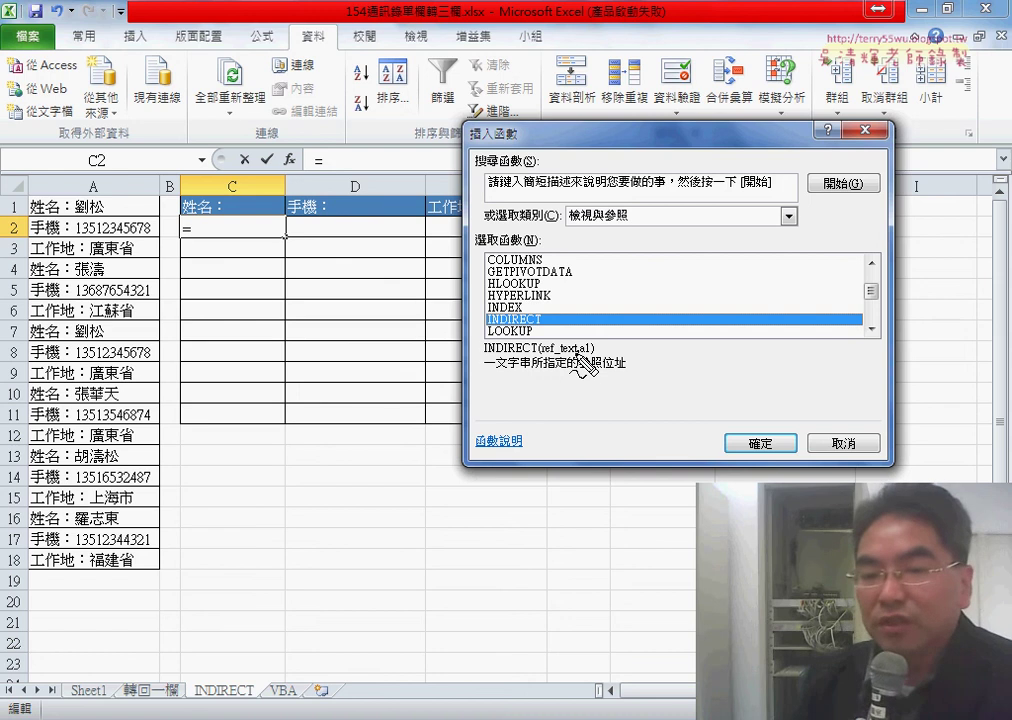
Annotate the a1 argument and the text in cell A1, then clear the marks
left_click_drag(577, 355, 594, 355)
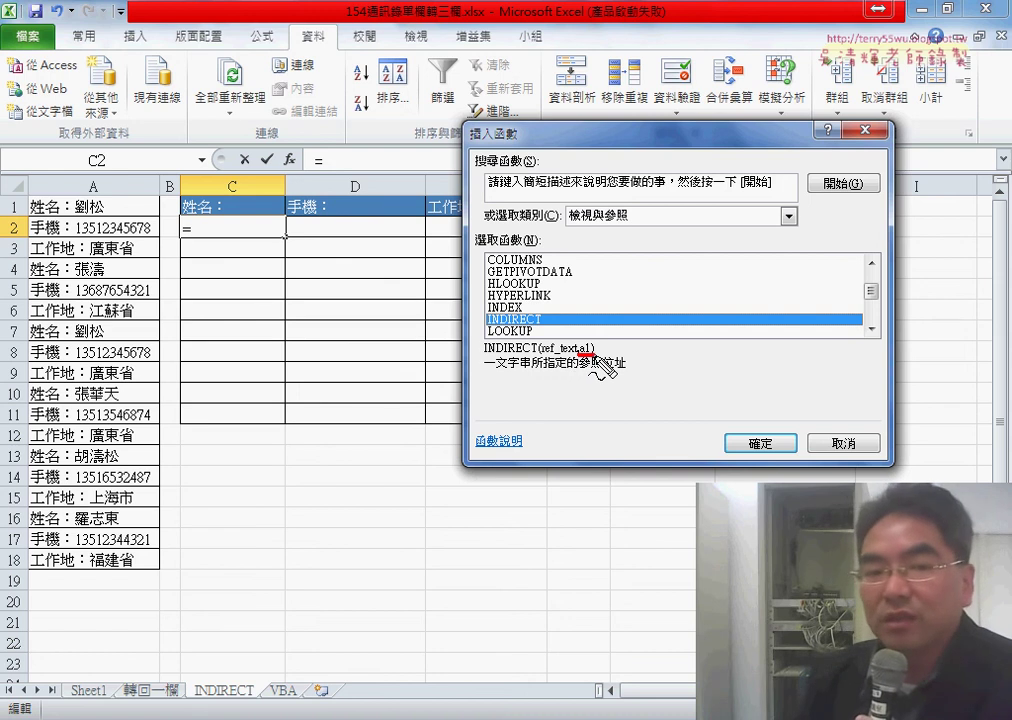
mouse_move(40, 195)
left_mouse_down()
mouse_move(122, 198)
mouse_move(108, 215)
left_mouse_up()
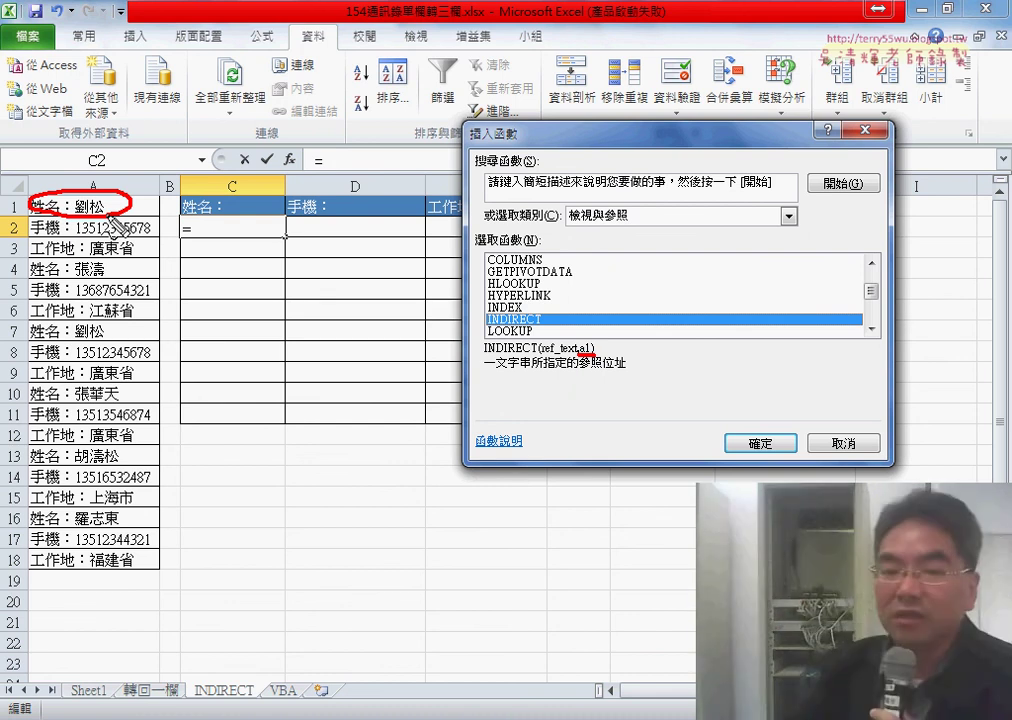
key("Escape")
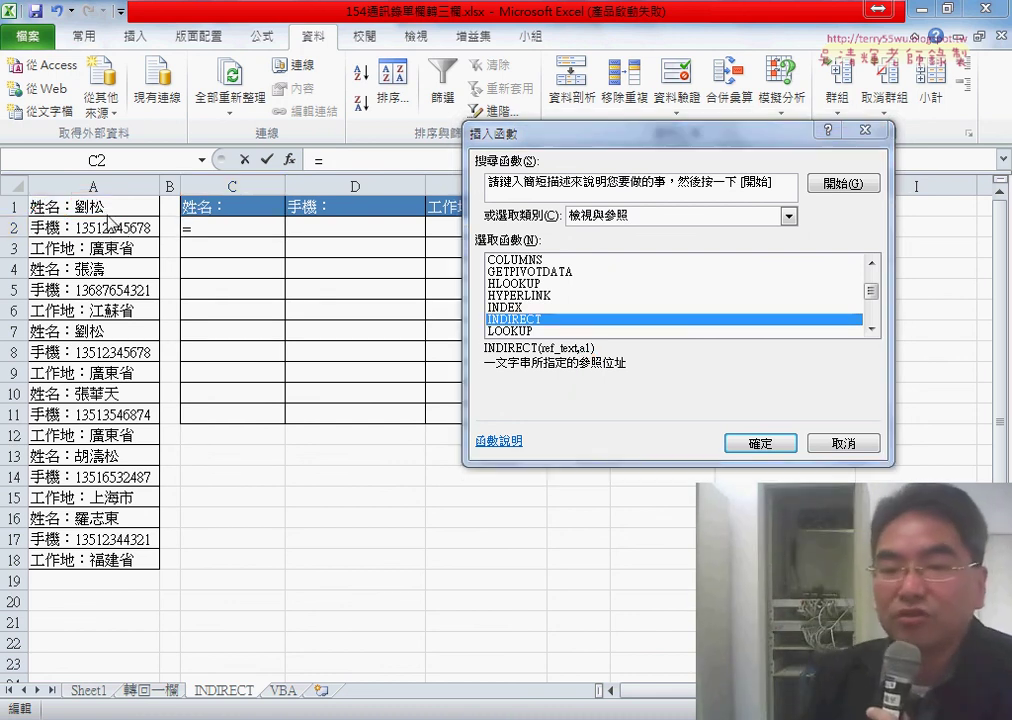
Set INDIRECT's Ref_text to the cell A1 and commit, which returns #REF!
left_click(766, 443)
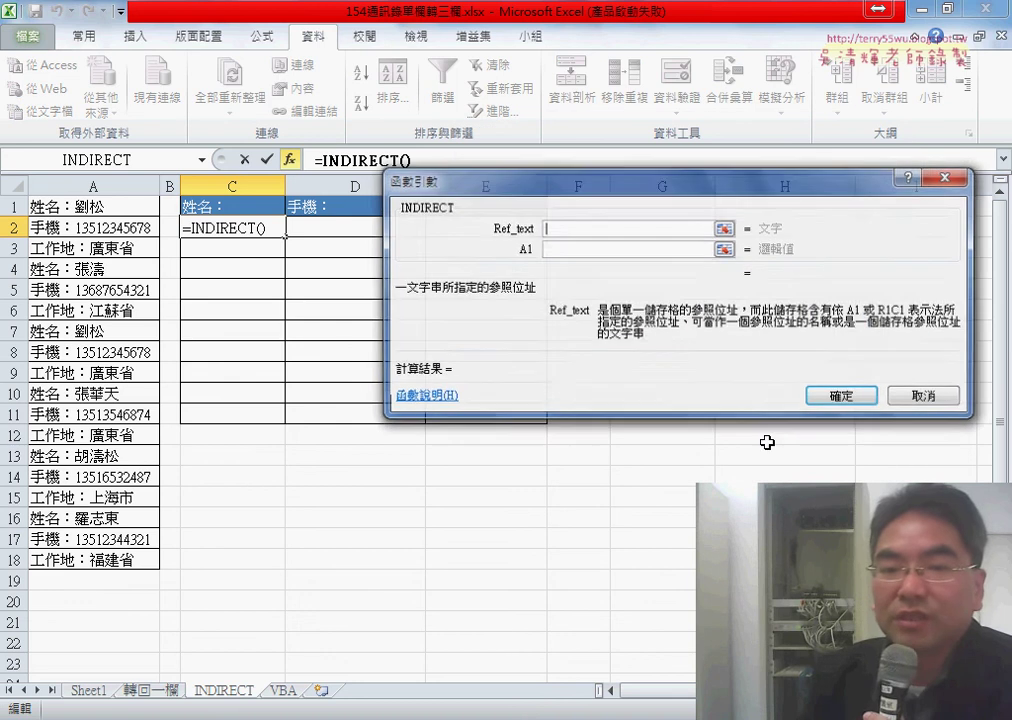
left_click_drag(557, 192, 557, 322)
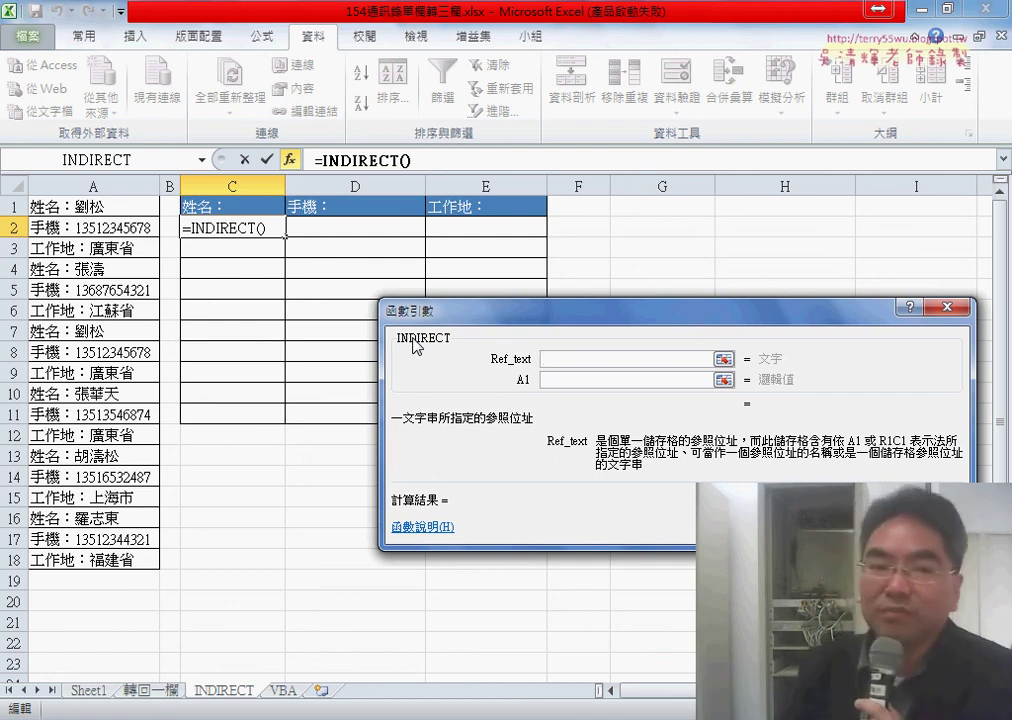
left_click(90, 209)
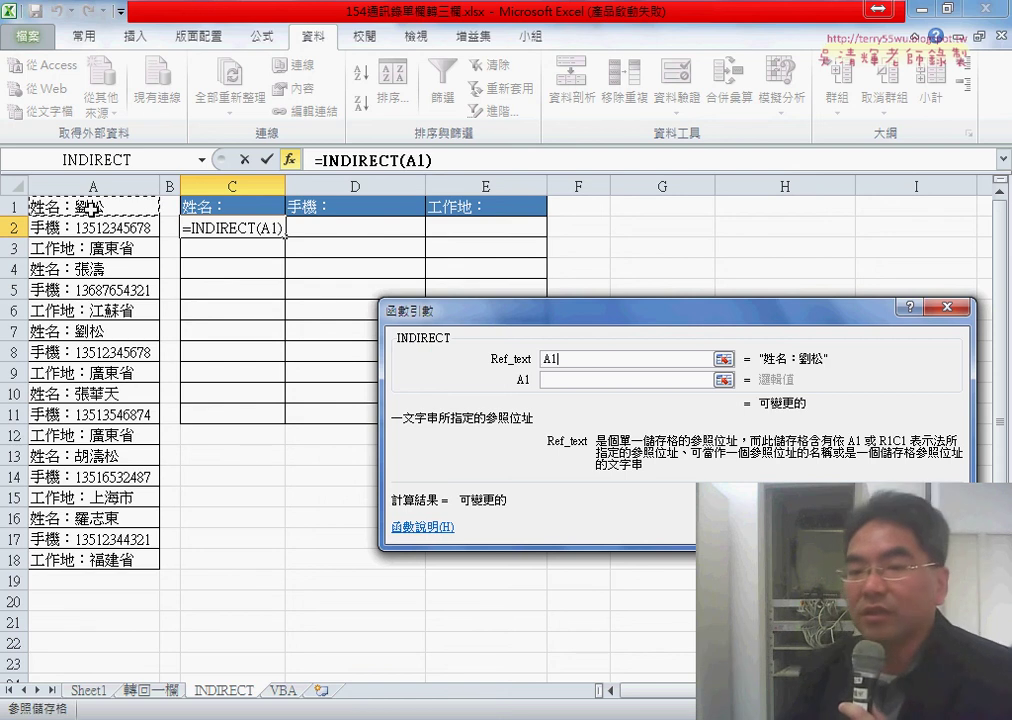
double_click(565, 359)
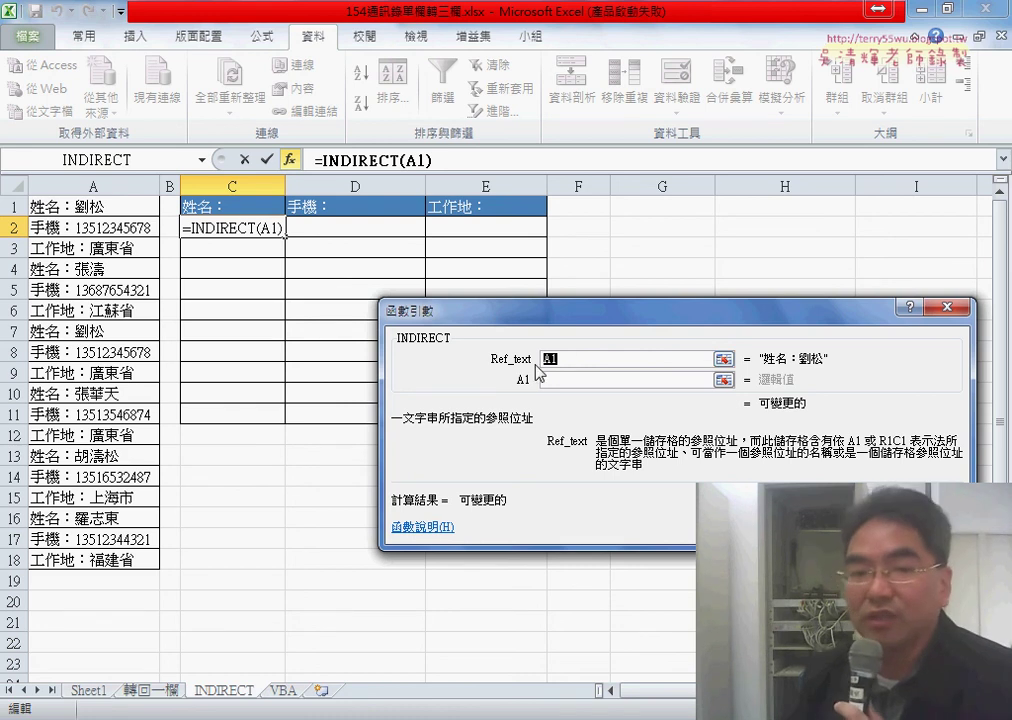
key("Return")
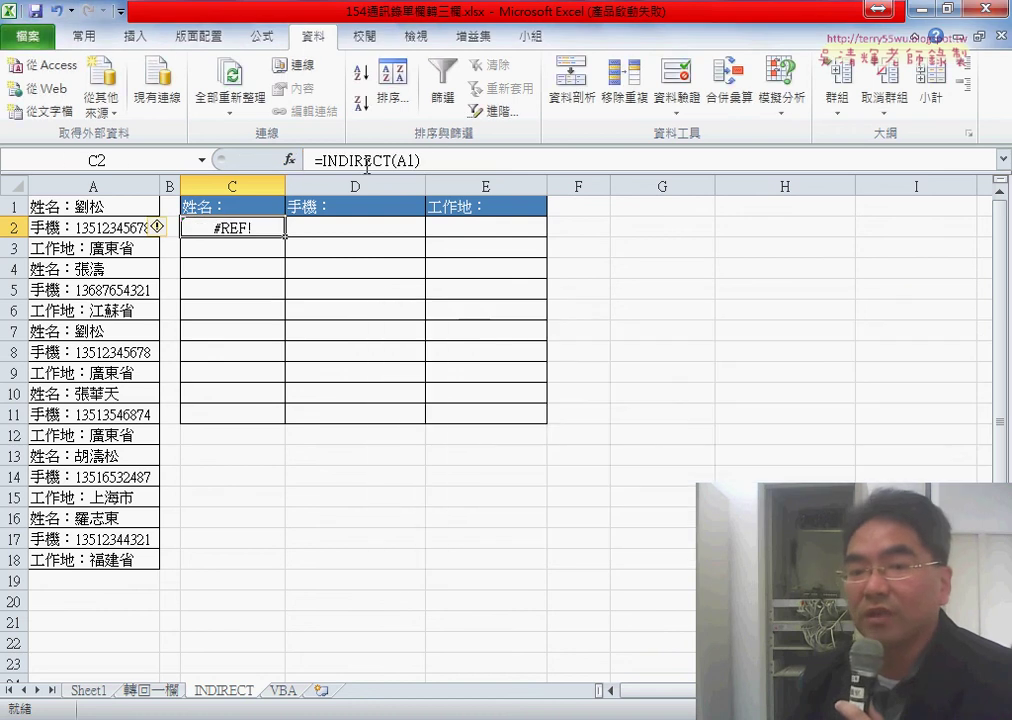
left_click(289, 160)
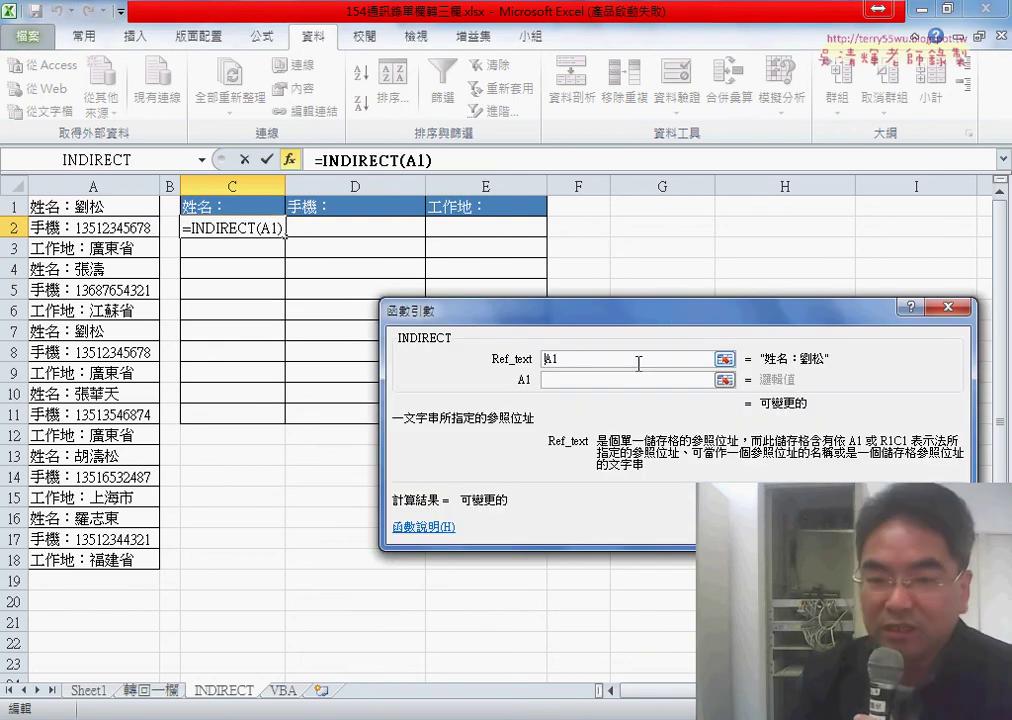
type("\"A1")
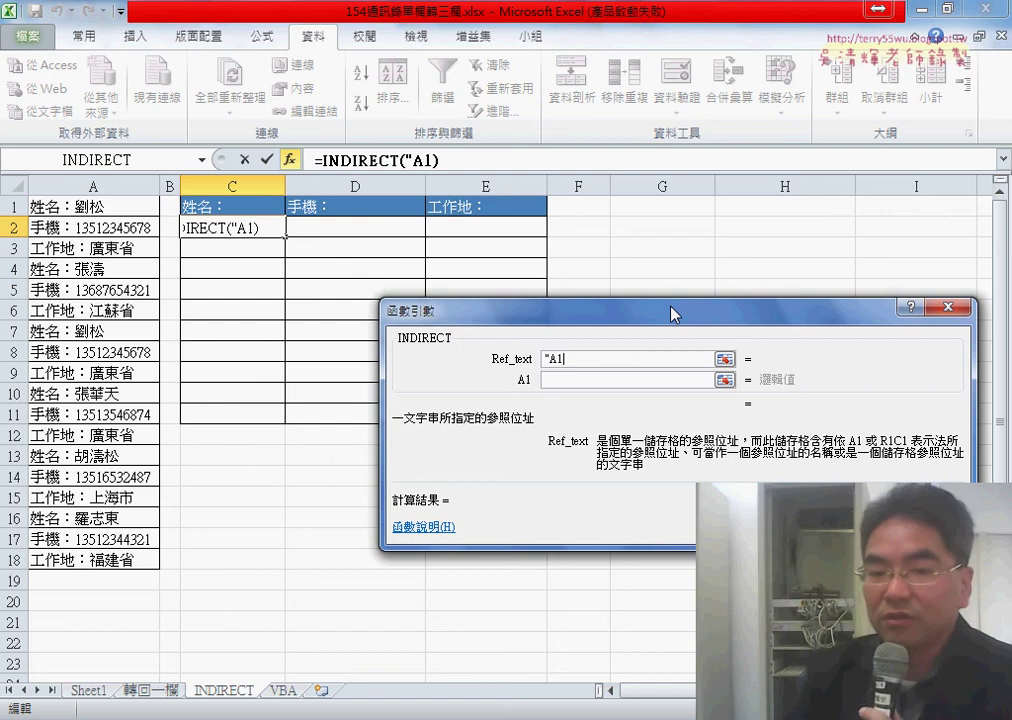
type("\"")
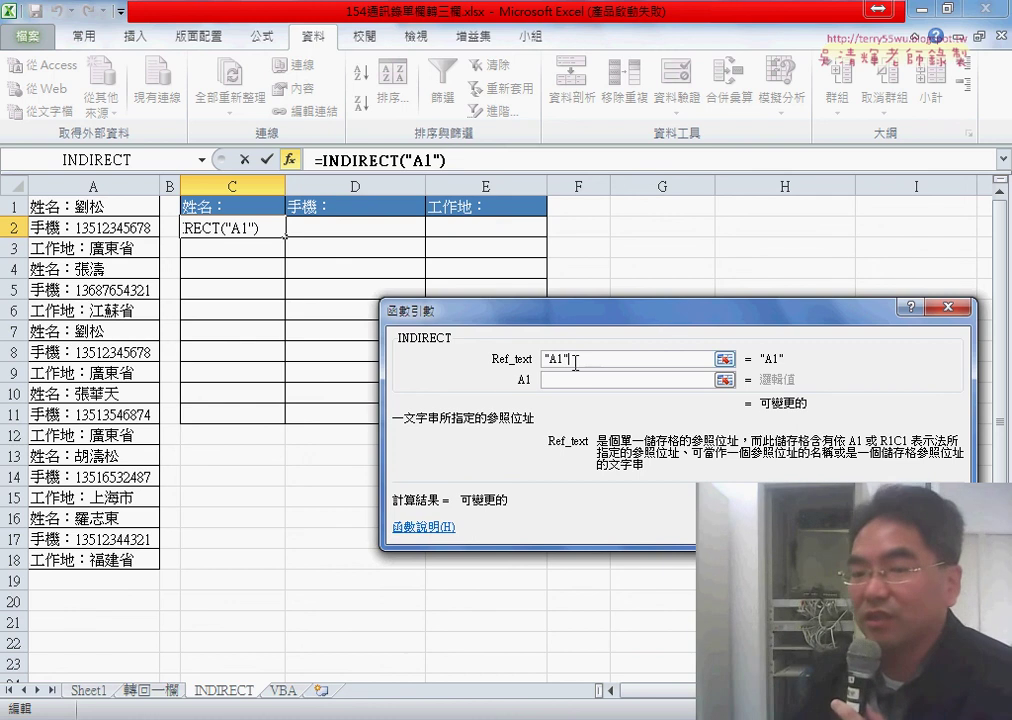
left_click_drag(572, 359, 544, 359)
key("Return")
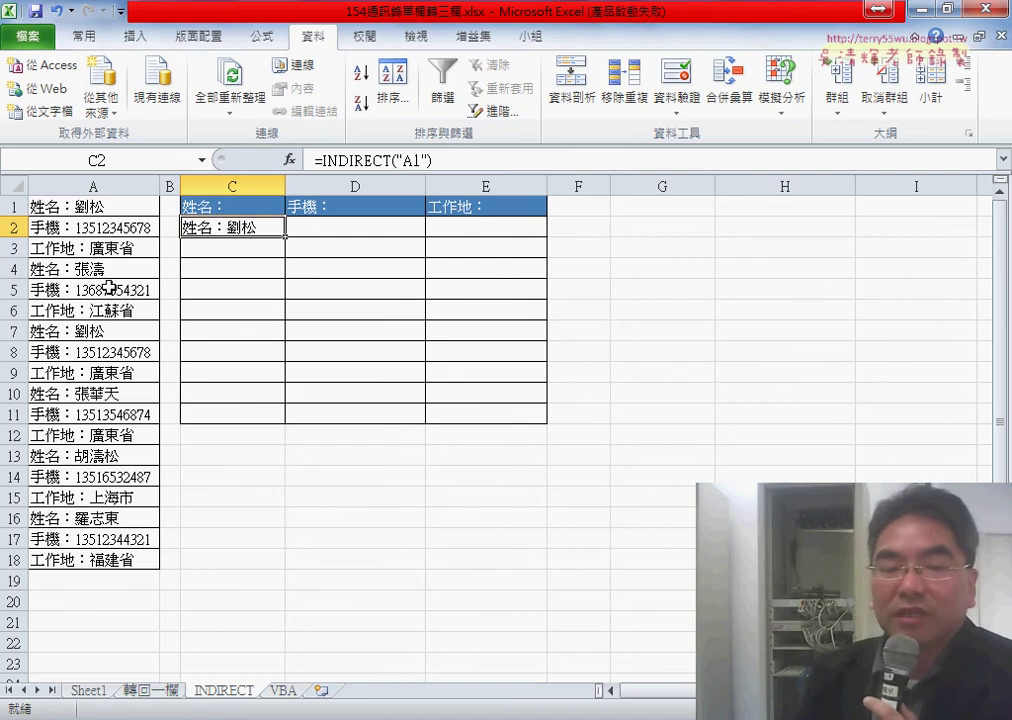
Step through cells C2 to E3 of the result table to check their contents
left_click(329, 231)
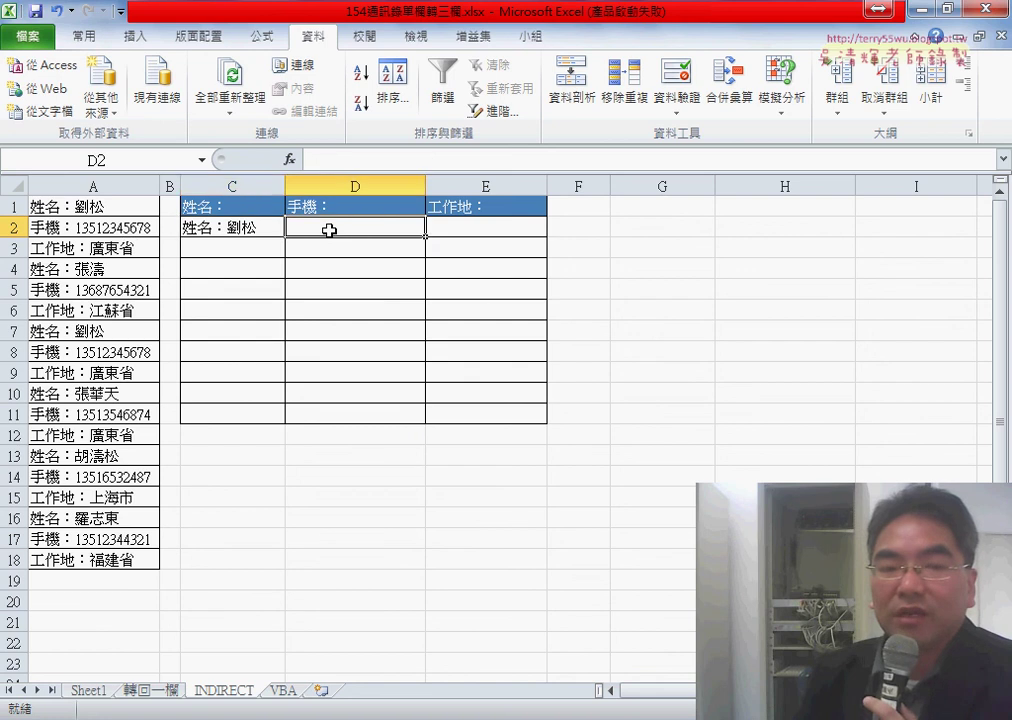
left_click(247, 228)
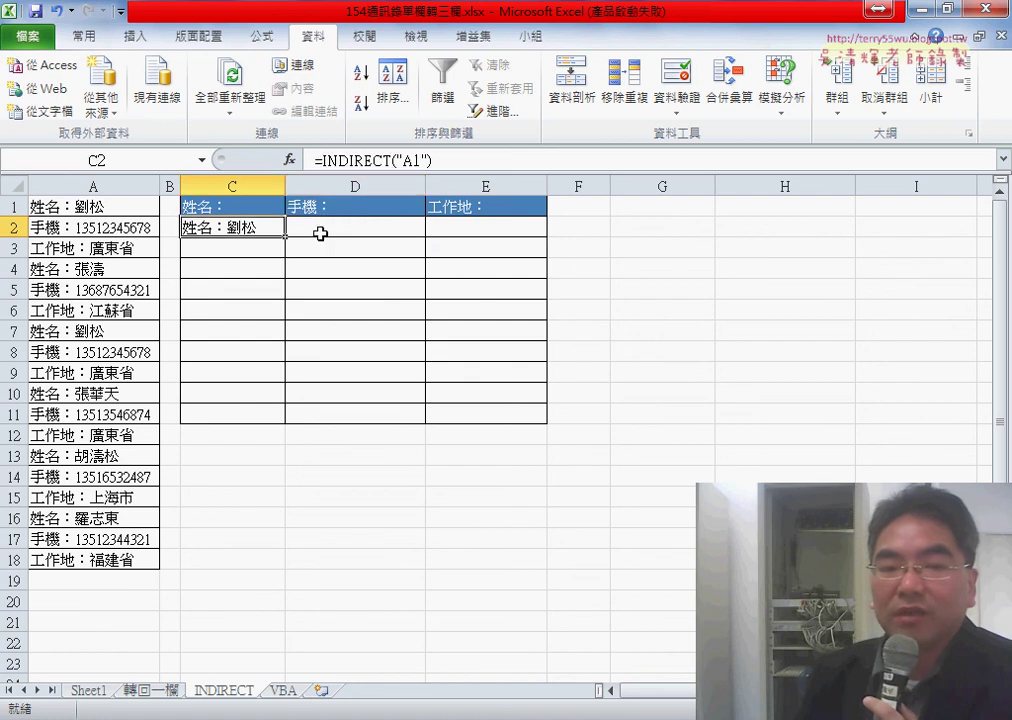
left_click(338, 233)
left_click(479, 231)
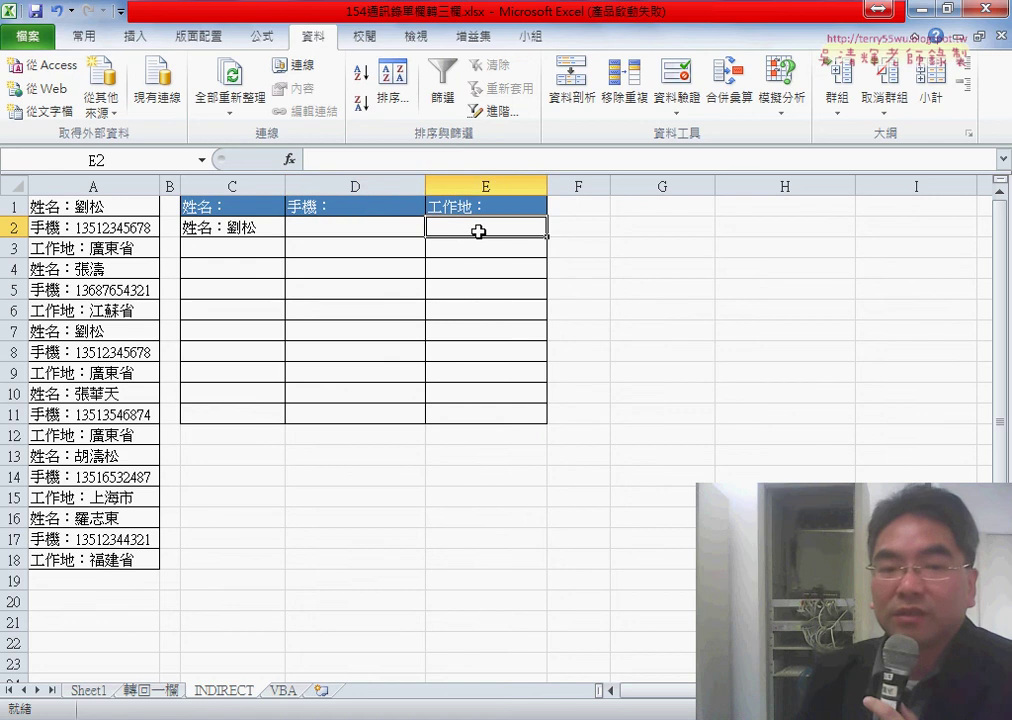
left_click(234, 248)
left_click(420, 262)
left_click(420, 250)
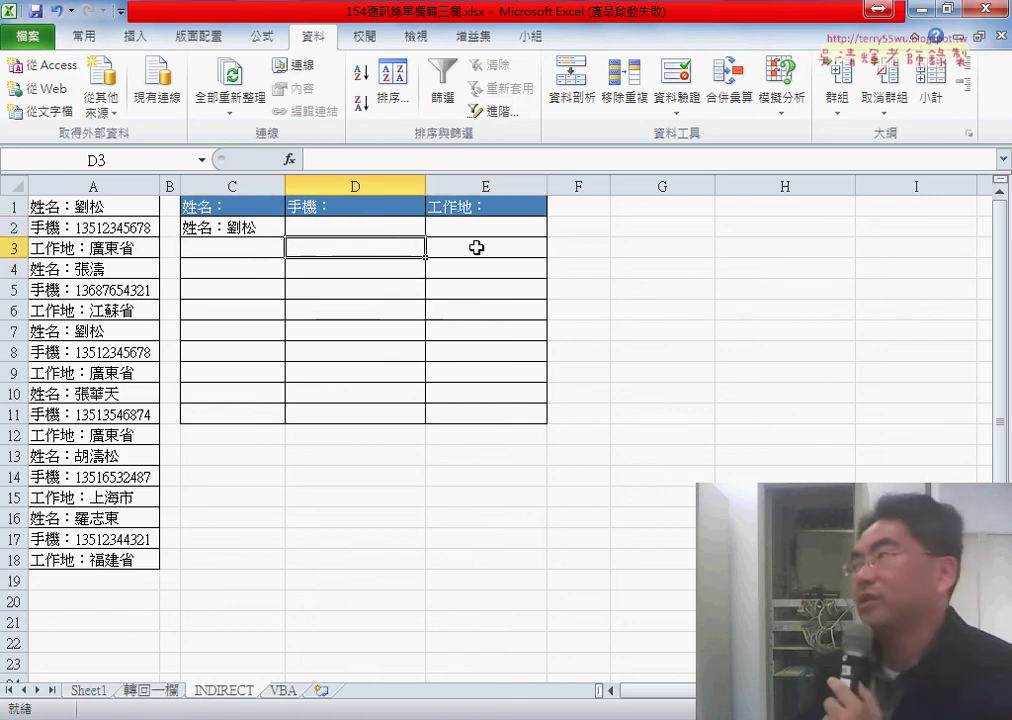
left_click(477, 246)
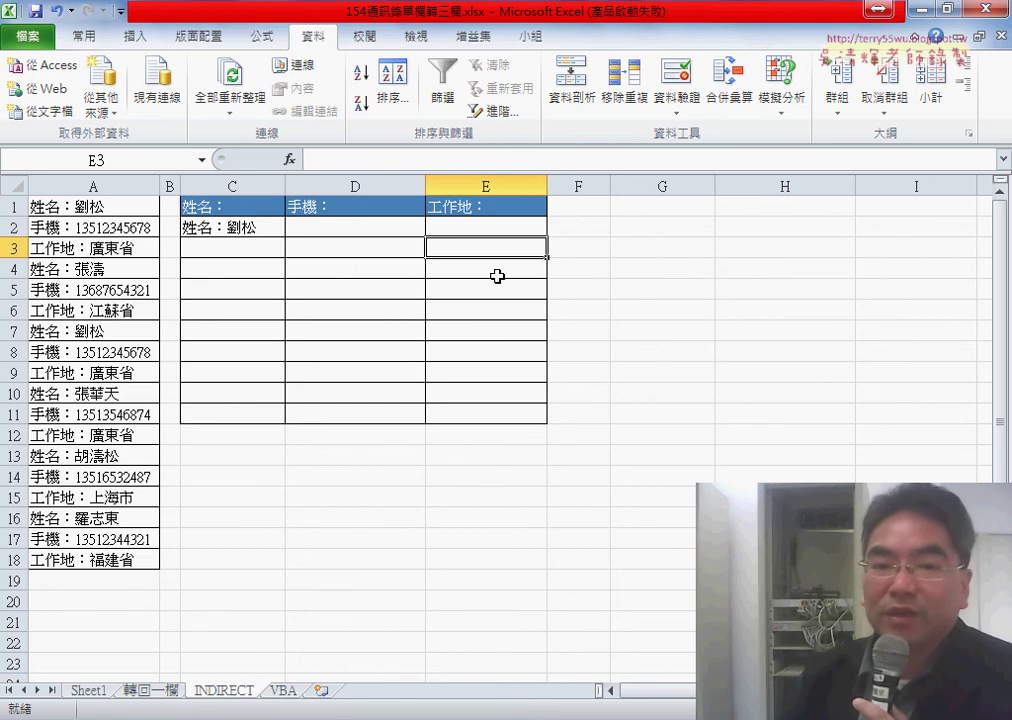
Review C2's INDIRECT formula without changing it, then delete it
left_click(258, 230)
type("=INDIRECT(\"A1\")")
left_click_drag(411, 161, 421, 161)
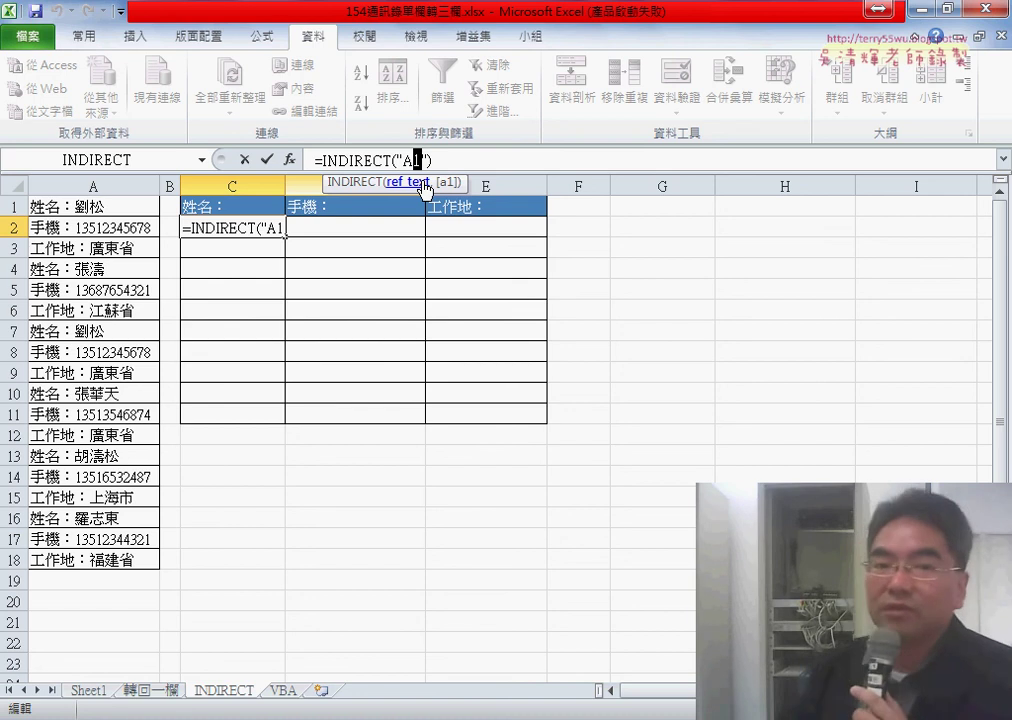
left_click(267, 160)
key("Delete")
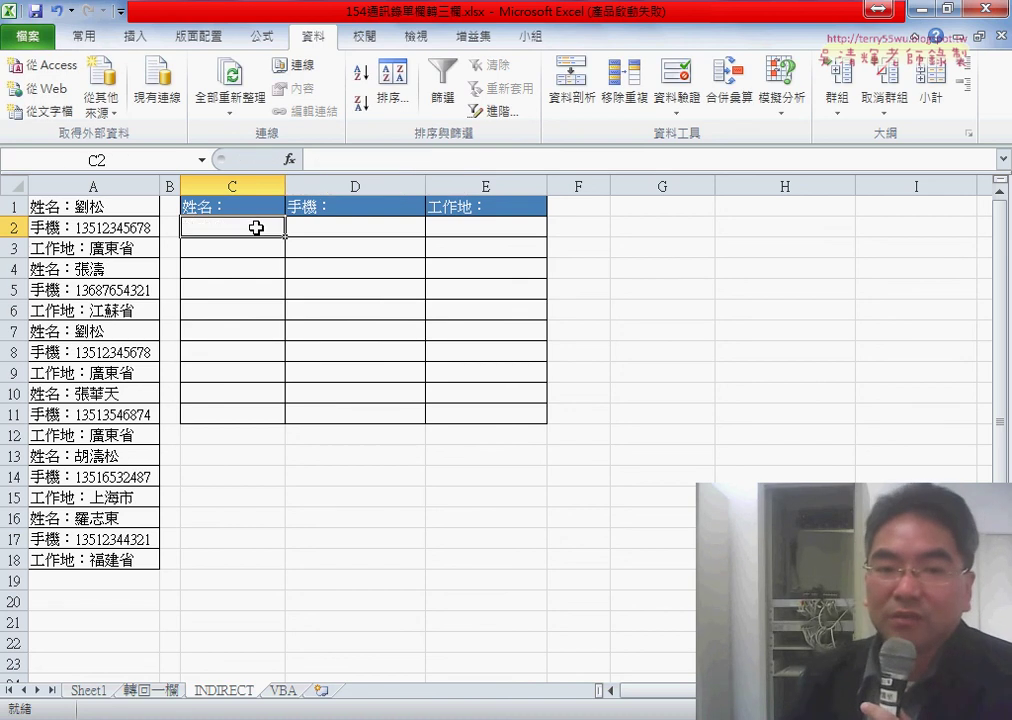
Enter the formula =COLUMN()-2 in C2
left_click(289, 159)
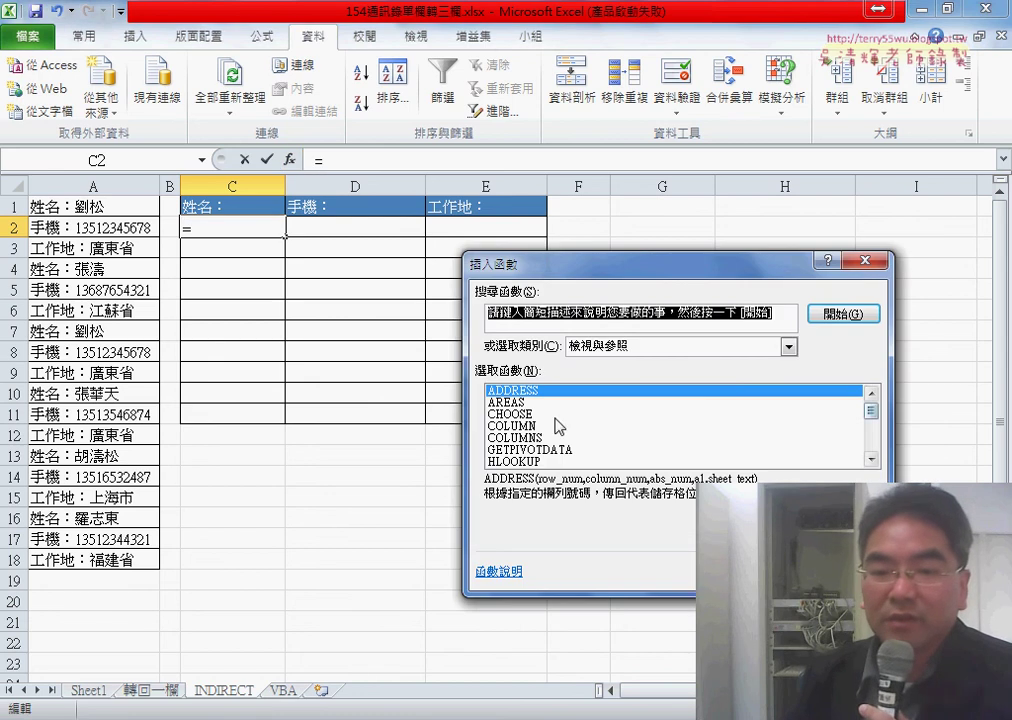
double_click(526, 428)
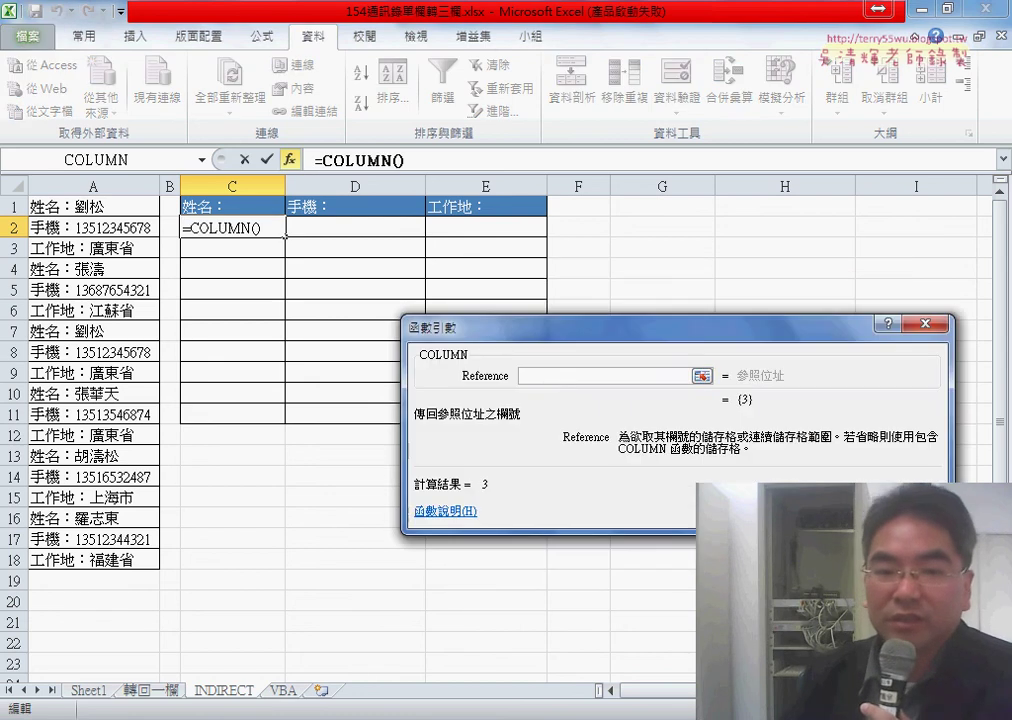
key("Return")
left_click(430, 161)
type("-2")
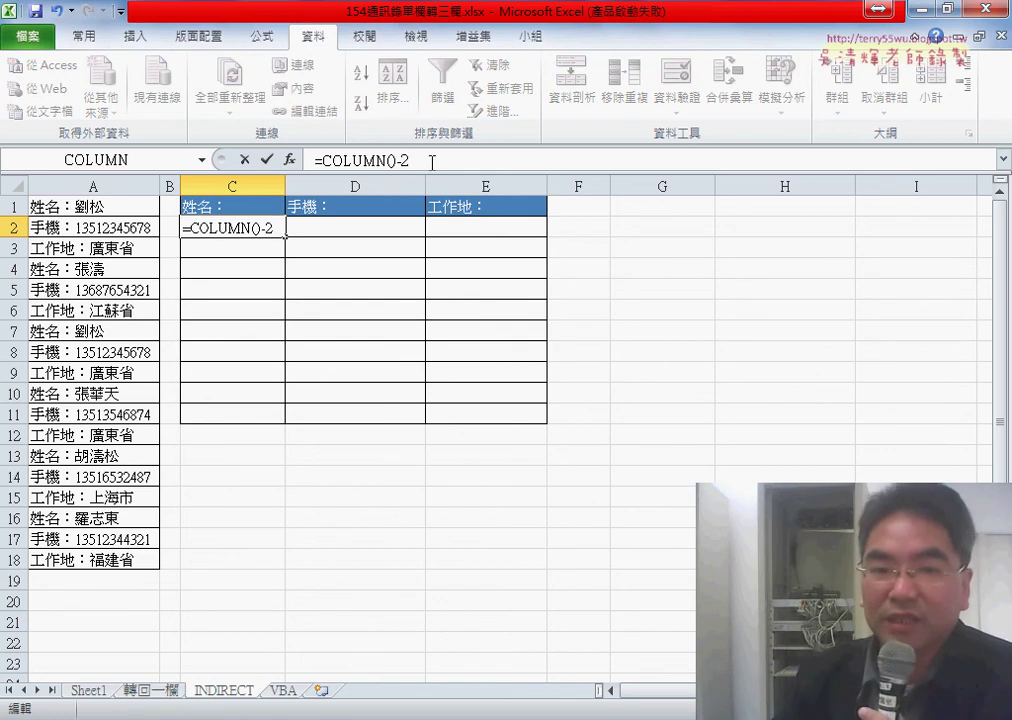
left_click(266, 160)
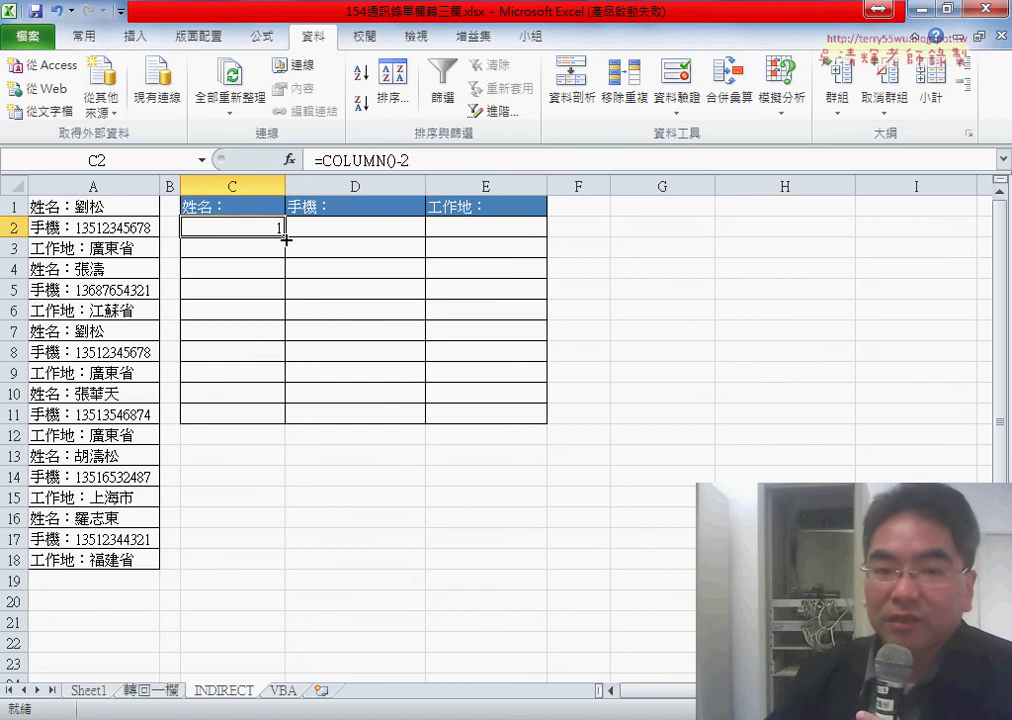
Extend C2 to =COLUMN()-2+(ROW()-2)*3 and fill it over C2:E7 to number 1 to 18
left_click(435, 163)
type("+")
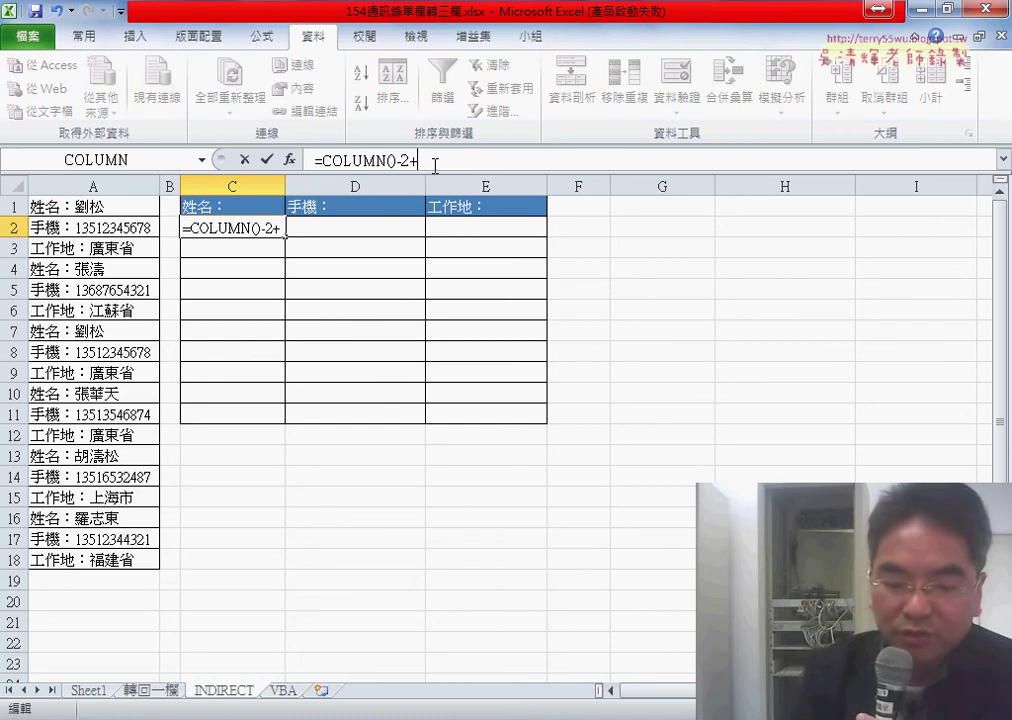
type("row")
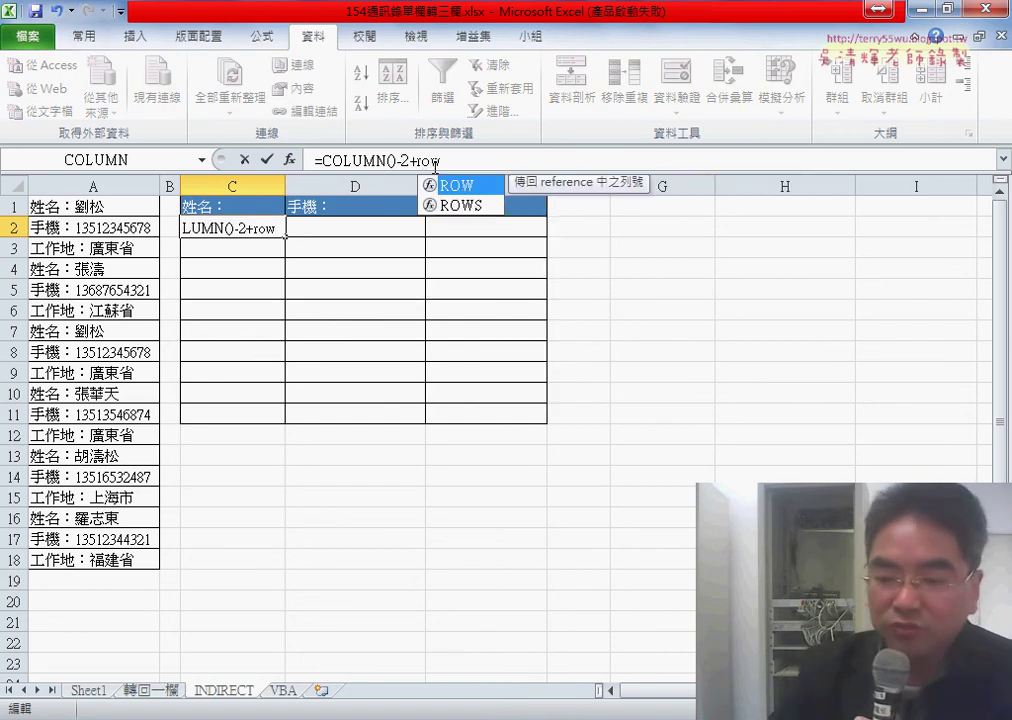
type("()-2")
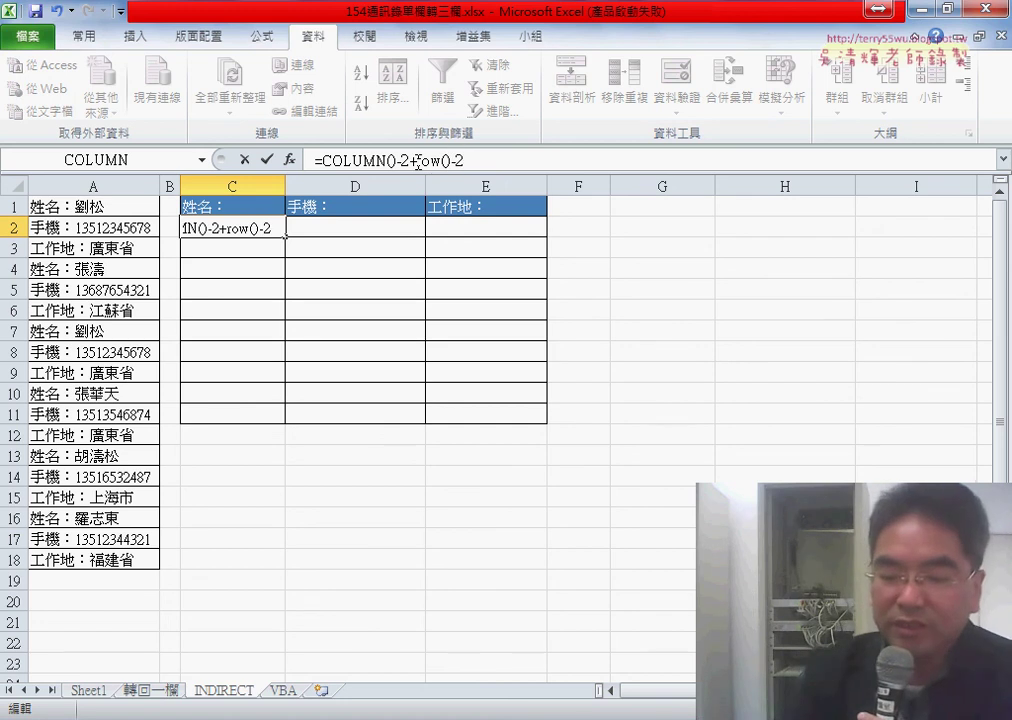
left_click(418, 162)
type("(")
key("End")
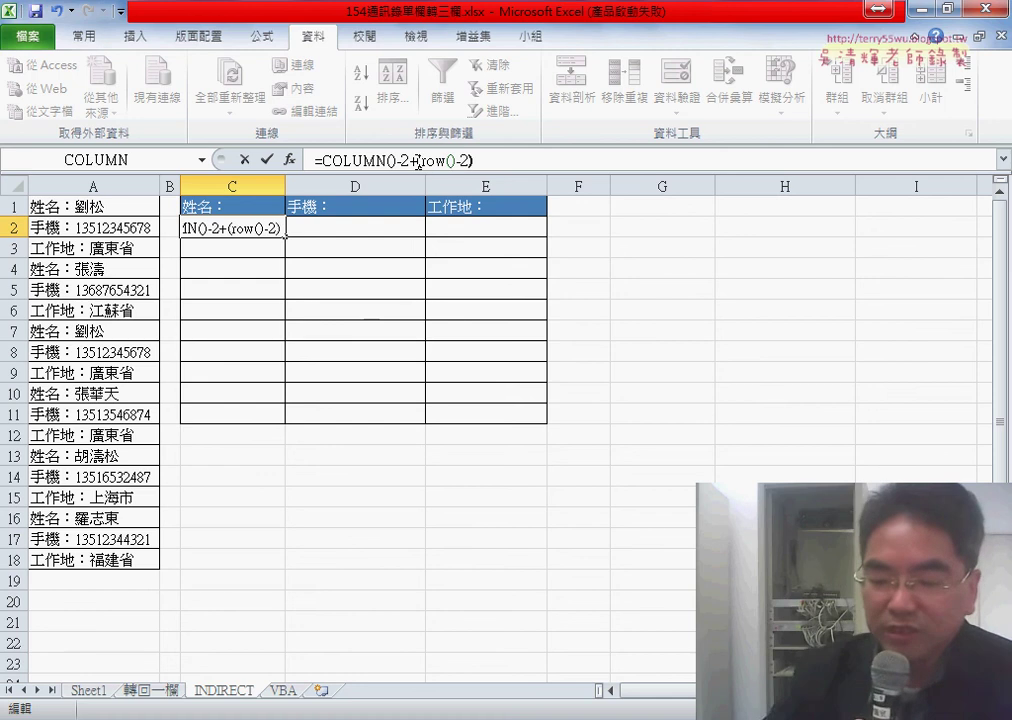
type("*3")
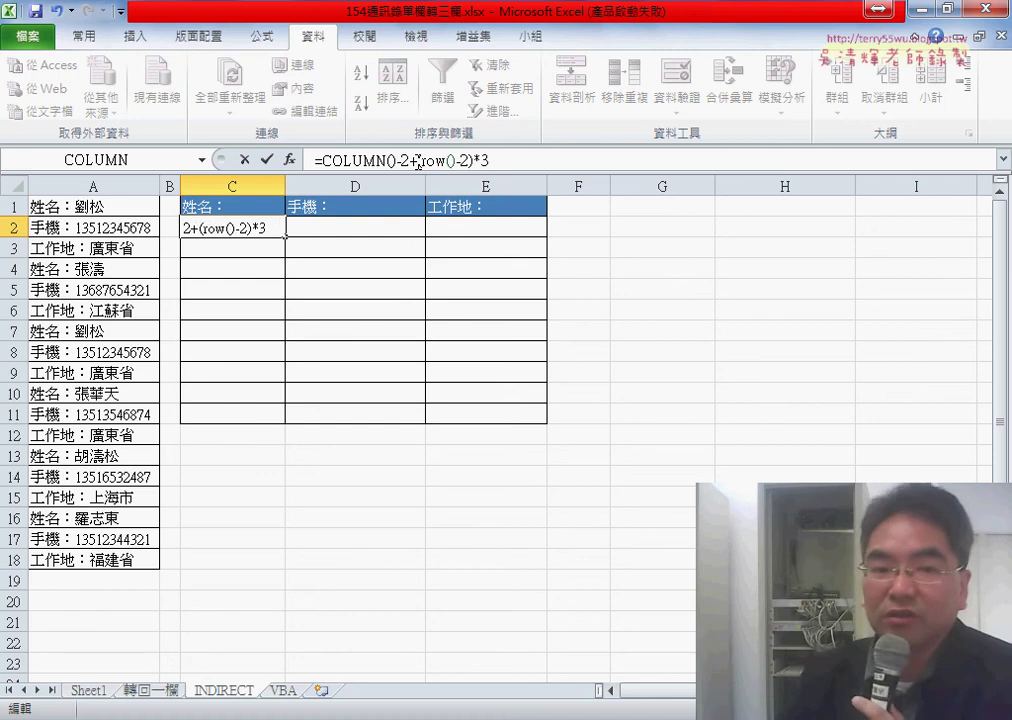
left_click(267, 163)
mouse_move(285, 236)
left_mouse_down()
mouse_move(533, 240)
mouse_move(551, 330)
left_mouse_up()
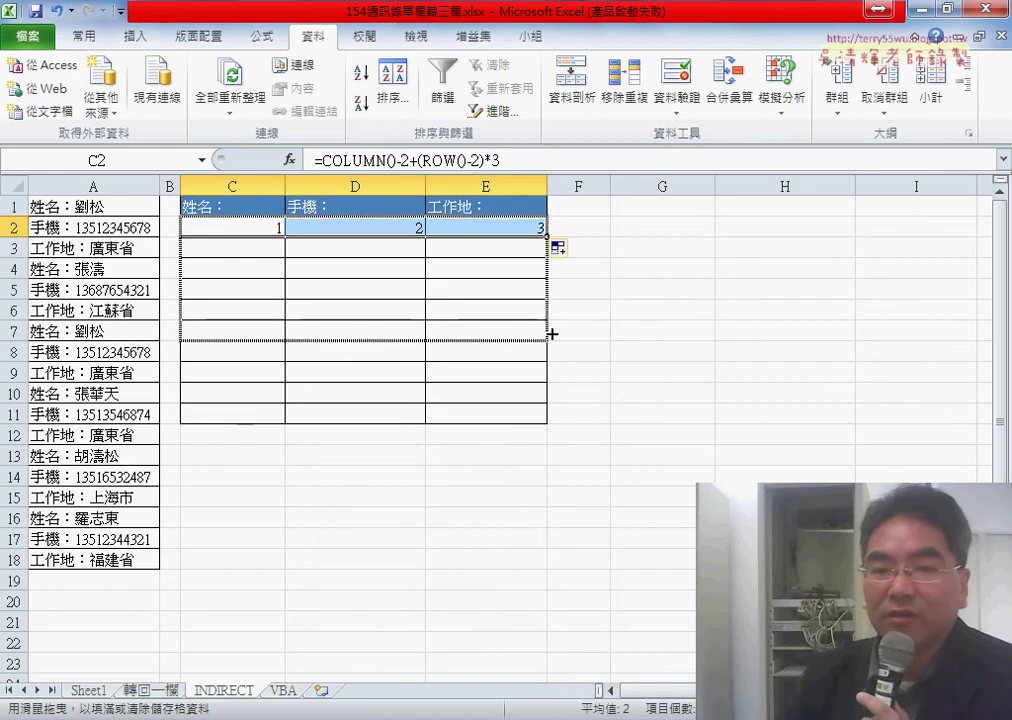
left_click(264, 228)
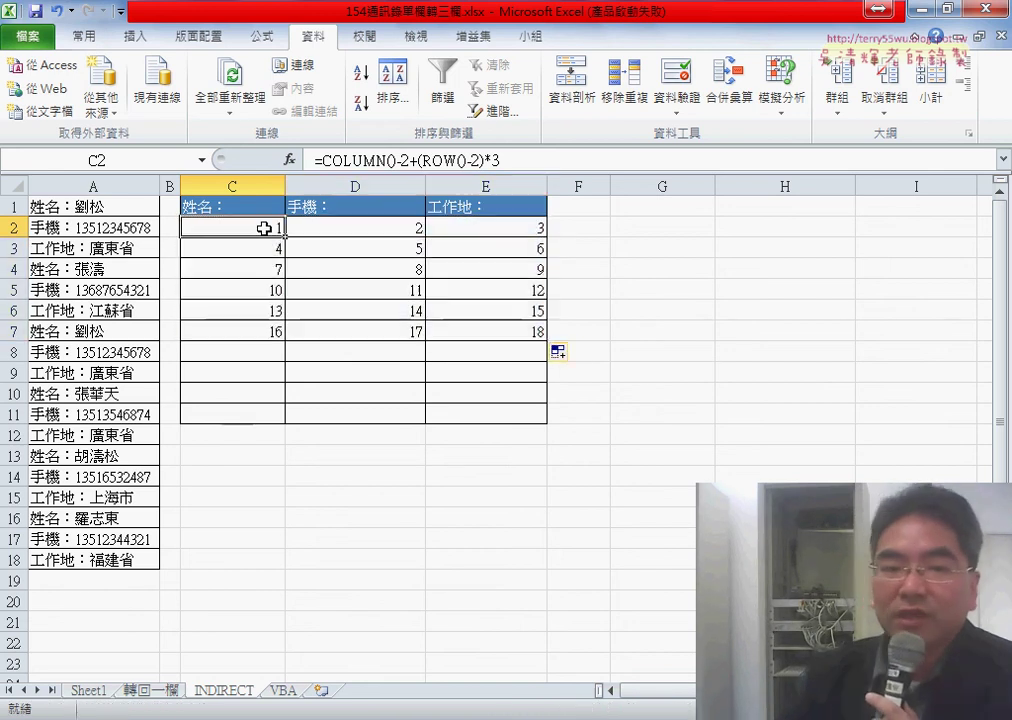
Cut the numbering formula text out of C2, leaving only the equals sign
left_click_drag(322, 160, 535, 158)
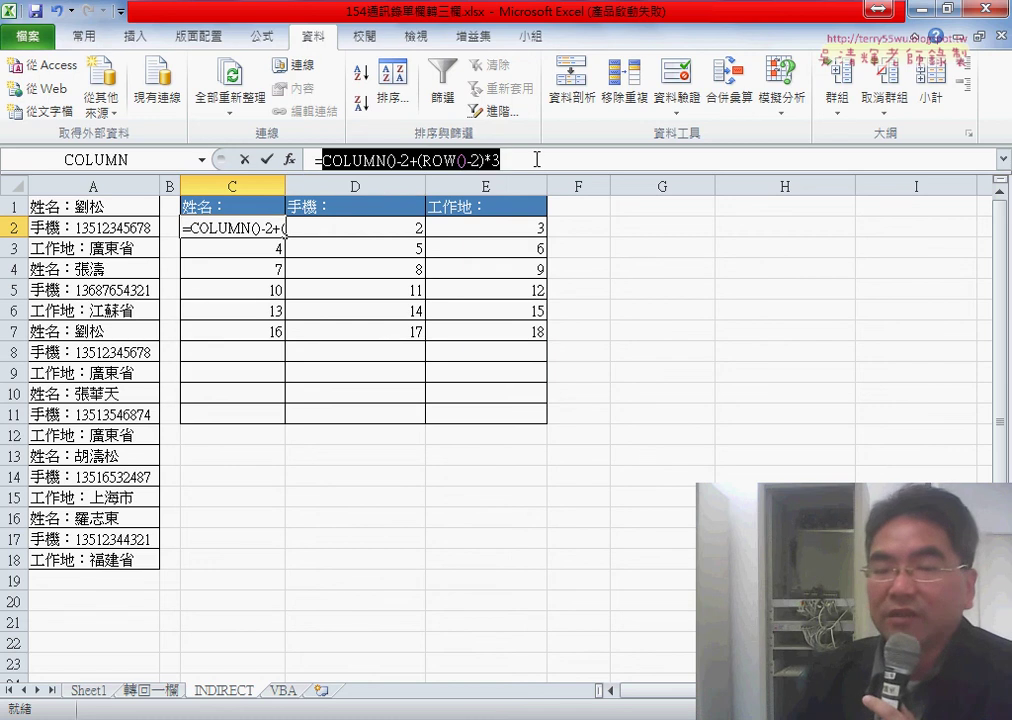
right_click(474, 165)
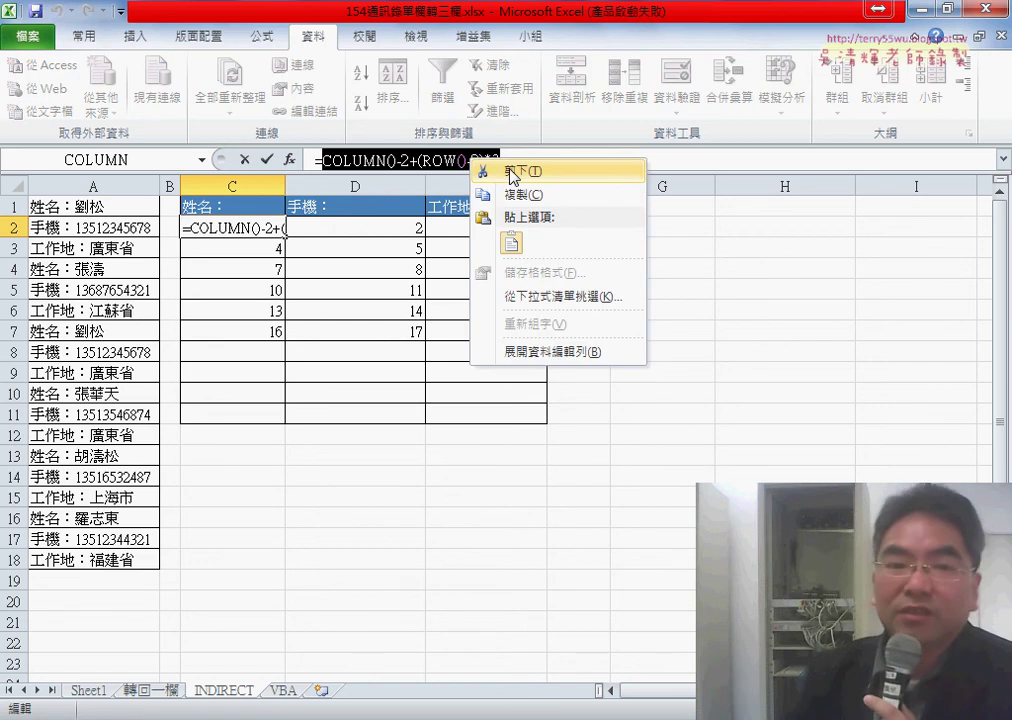
left_click(513, 173)
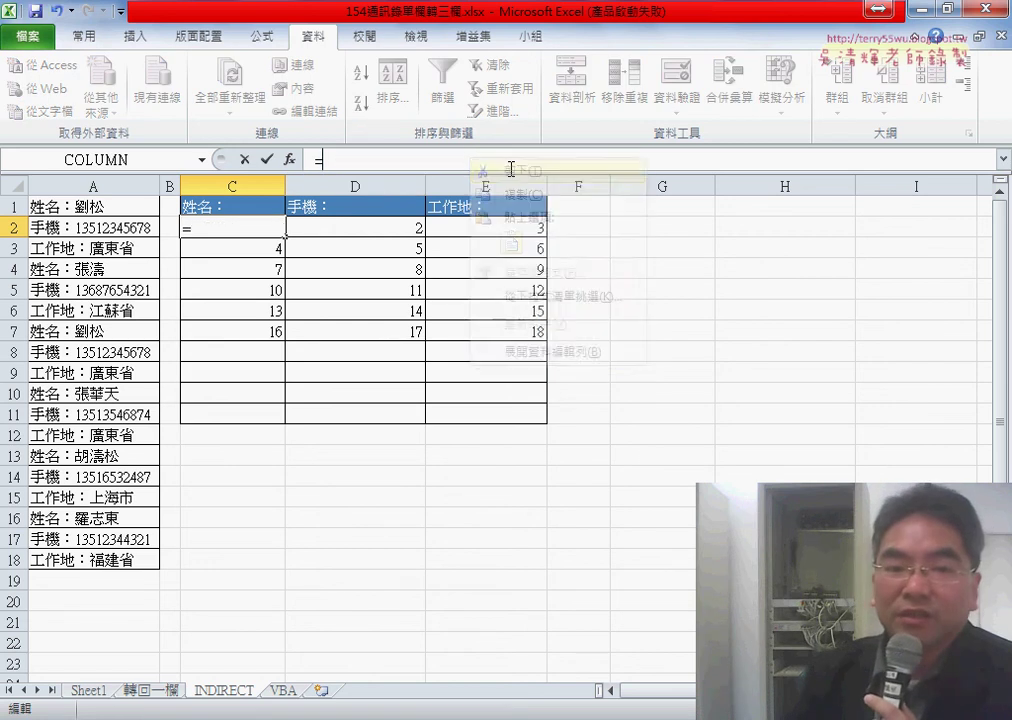
Insert INDIRECT in C2 with Ref_text "A"&COLUMN()-2+(ROW()-2)*3
left_click(289, 159)
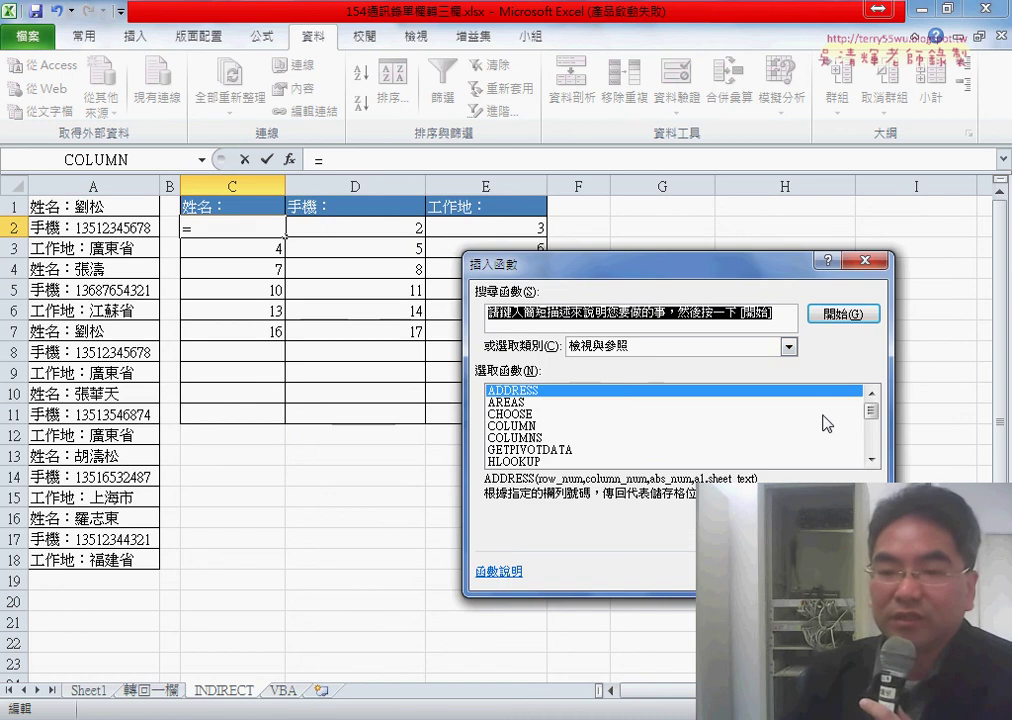
left_click_drag(868, 411, 872, 432)
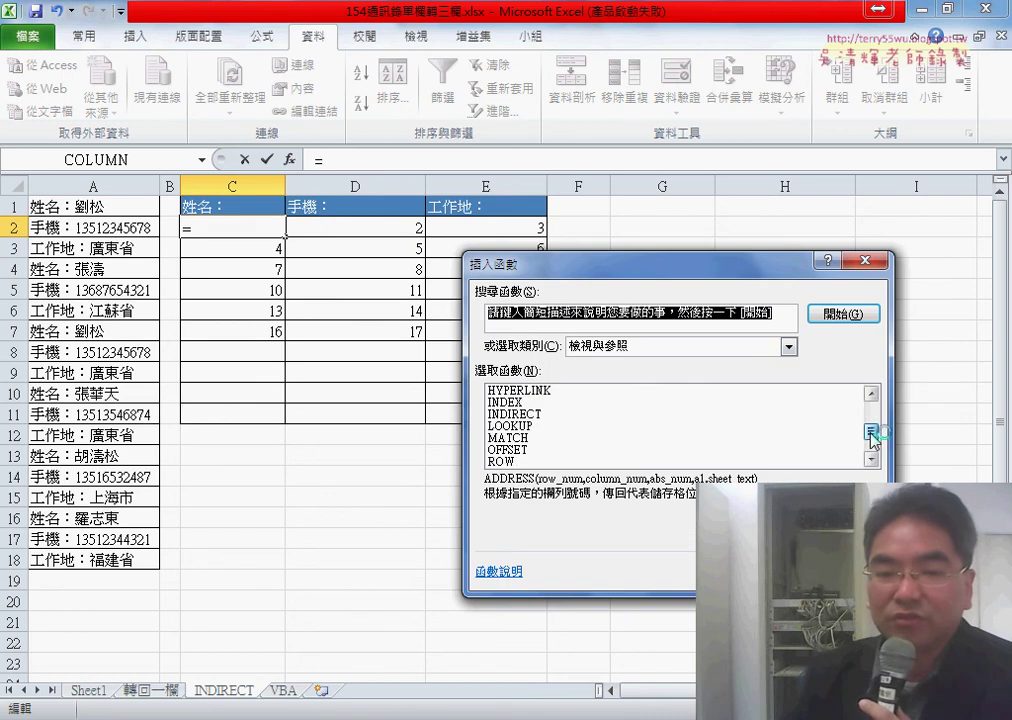
double_click(606, 414)
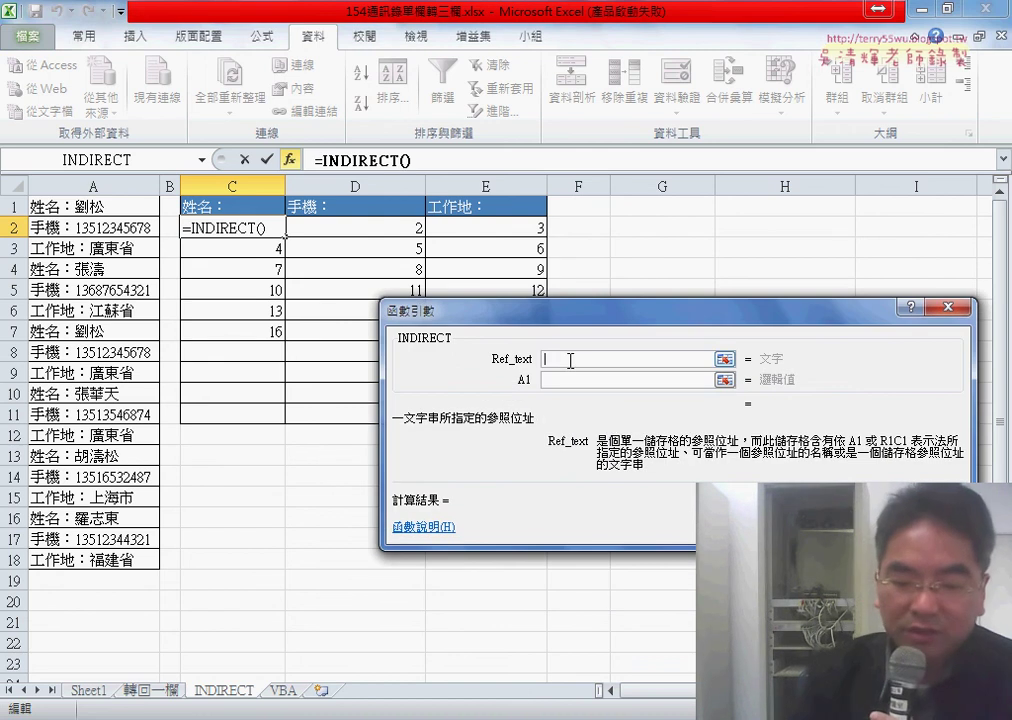
type("\"")
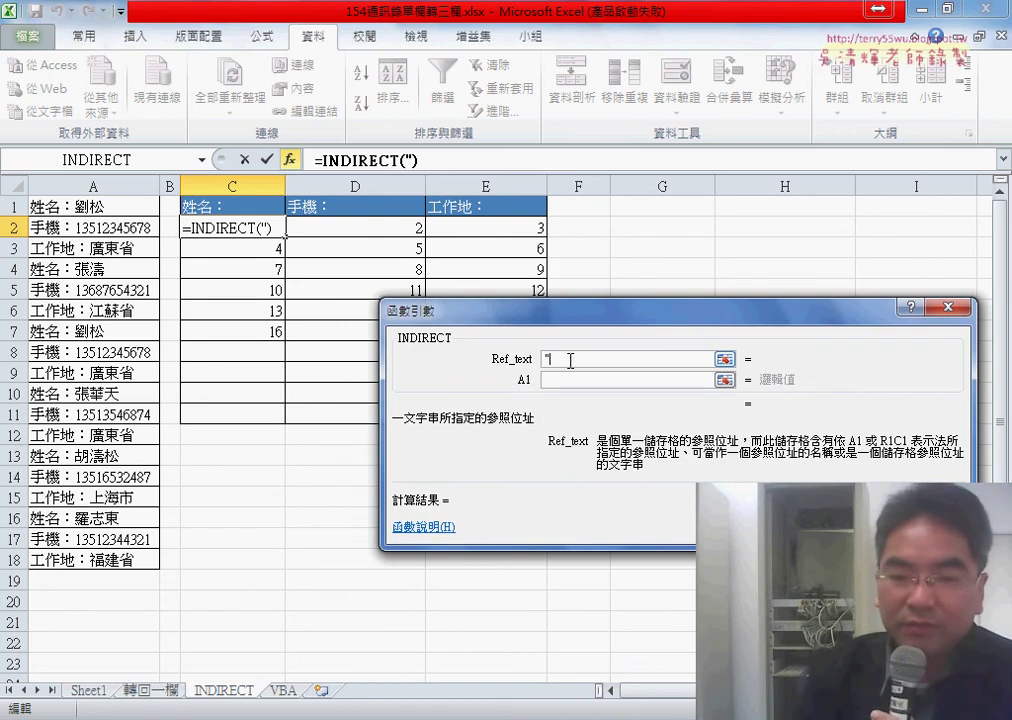
type("A\"")
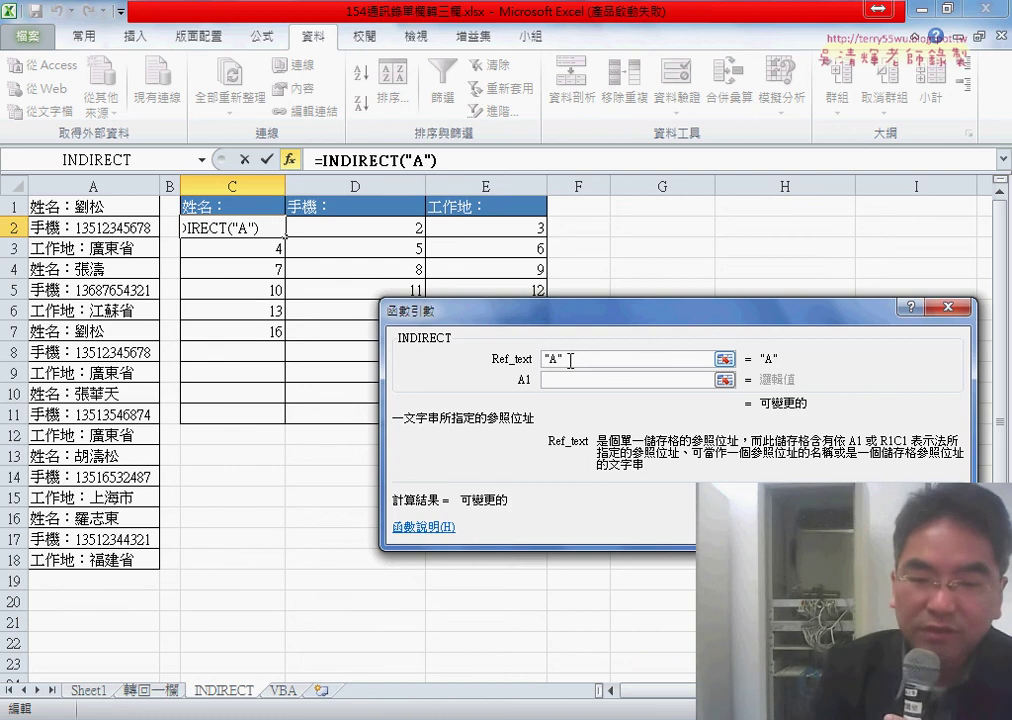
type("&COLUMN()-2+(ROW()-2)*3")
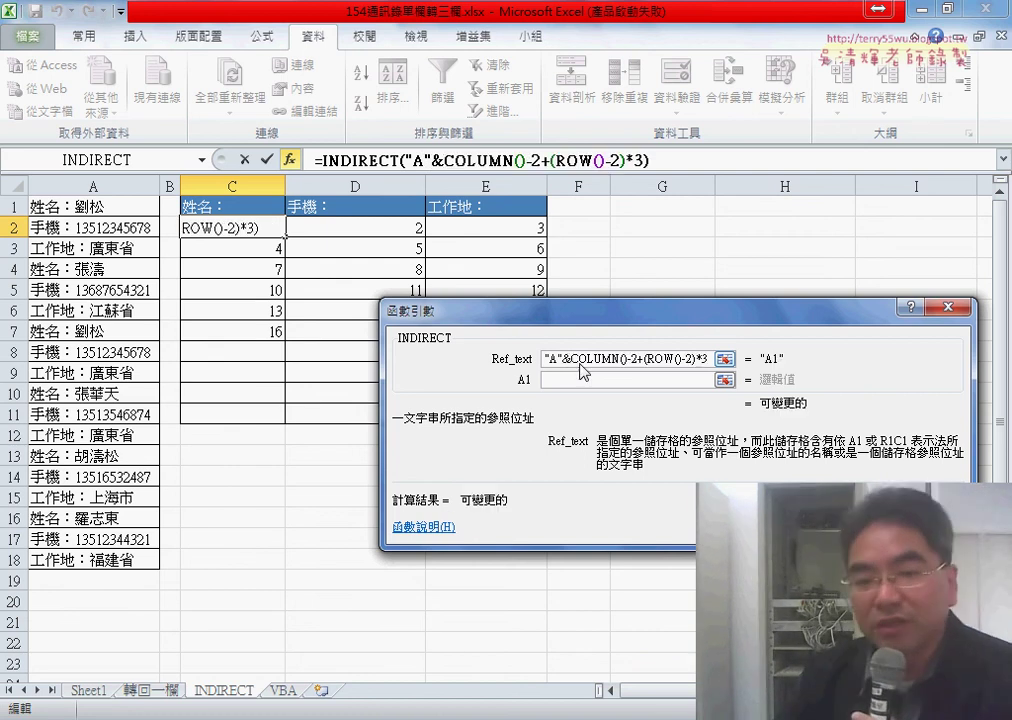
left_click_drag(572, 365, 725, 366)
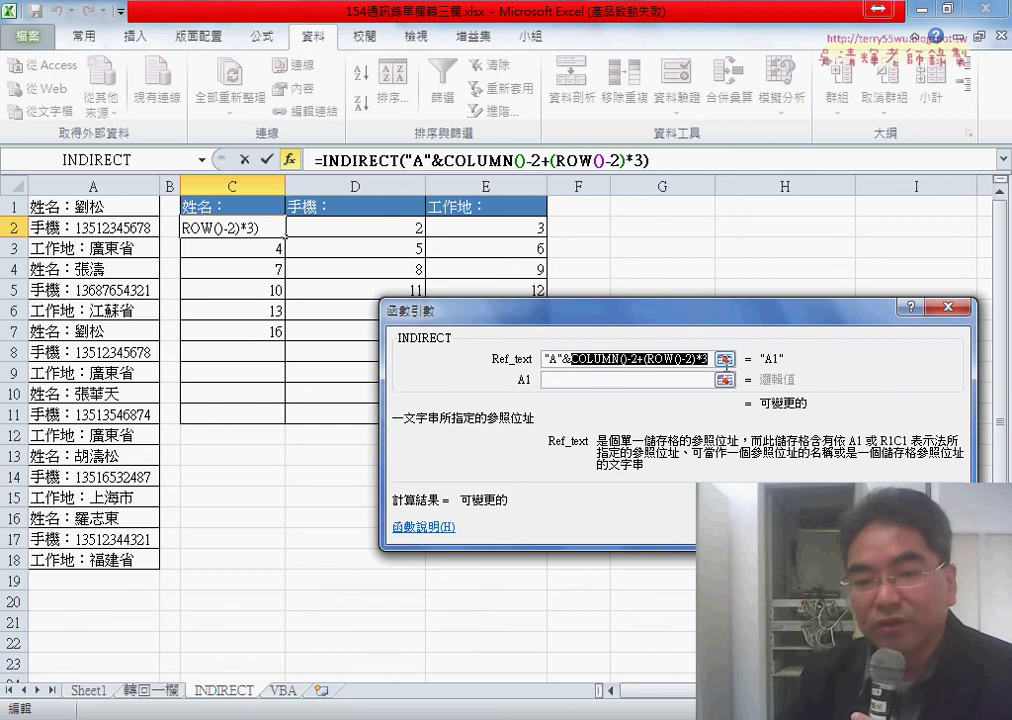
left_click(566, 359)
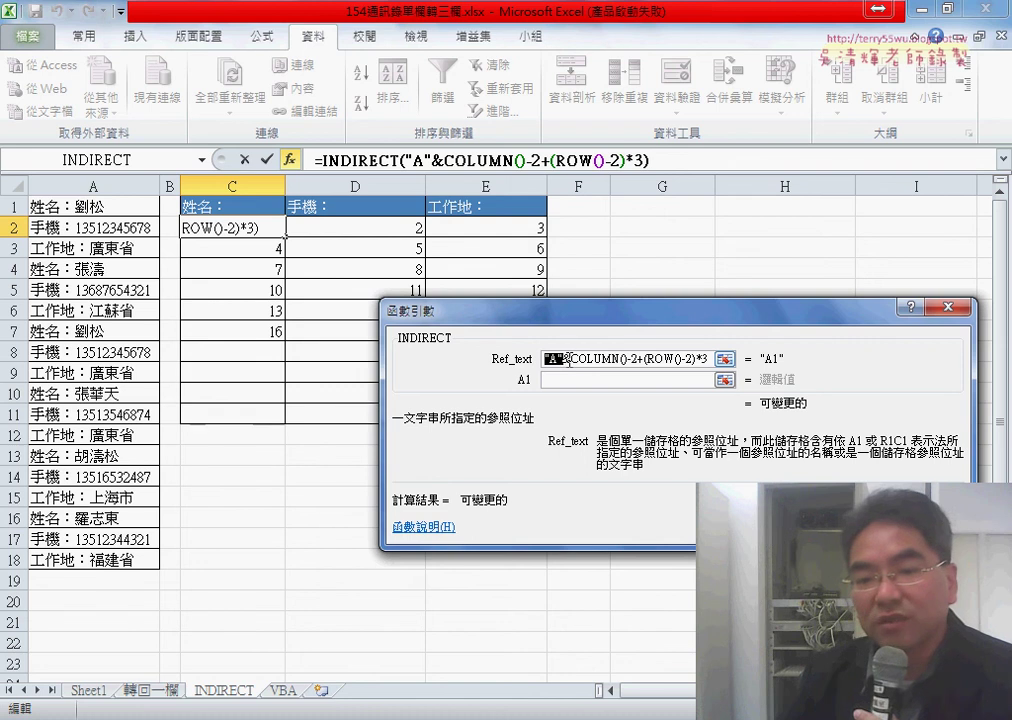
left_click_drag(570, 359, 630, 360)
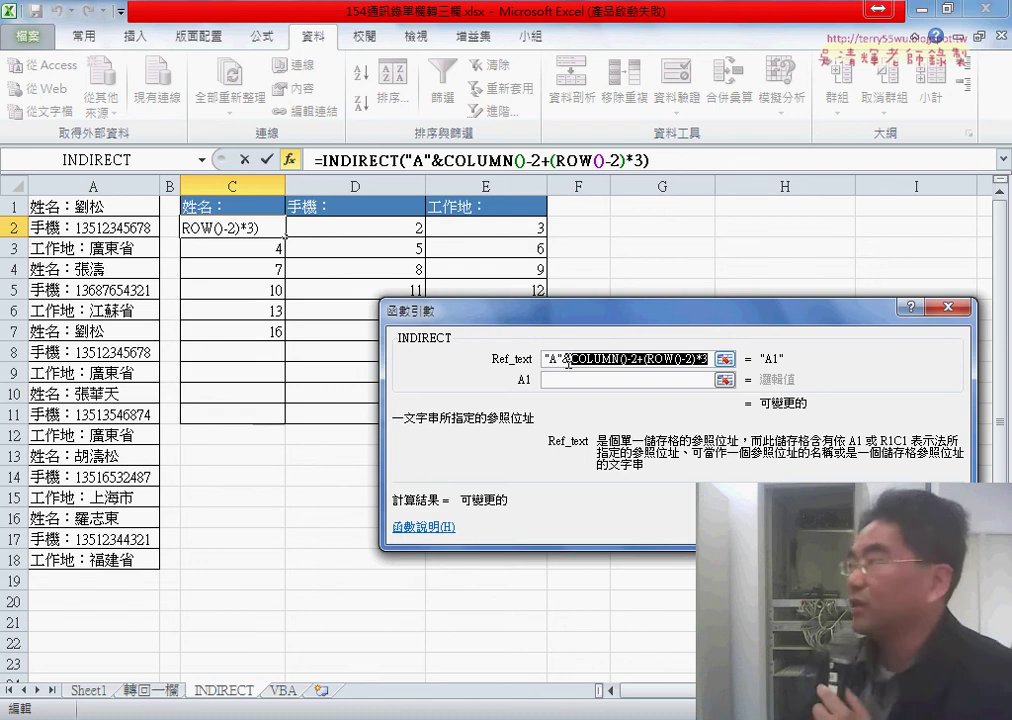
left_click_drag(562, 358, 573, 358)
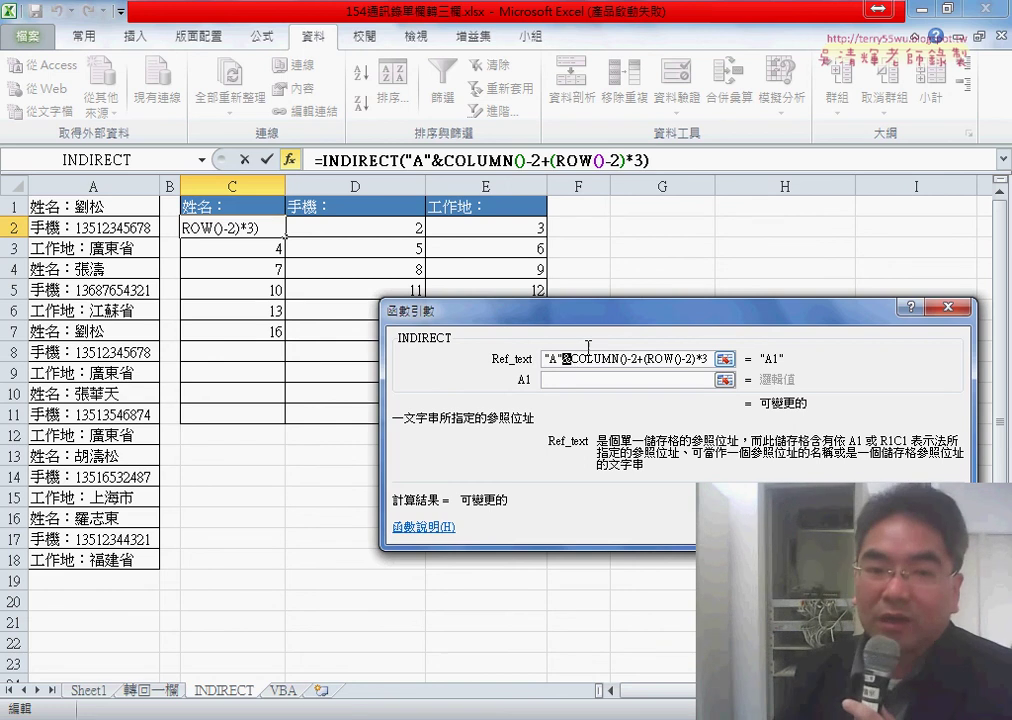
key("Return")
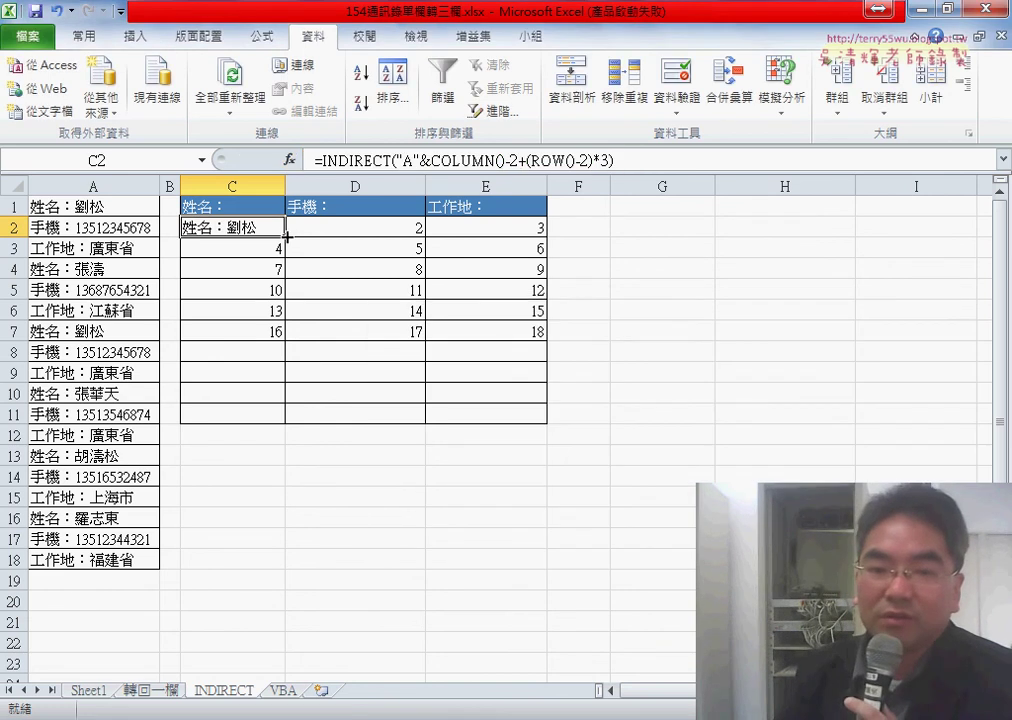
Copy C2's INDIRECT formula across to E2 and down to row 7
mouse_move(286, 237)
left_mouse_down()
mouse_move(546, 237)
mouse_move(546, 338)
left_mouse_up()
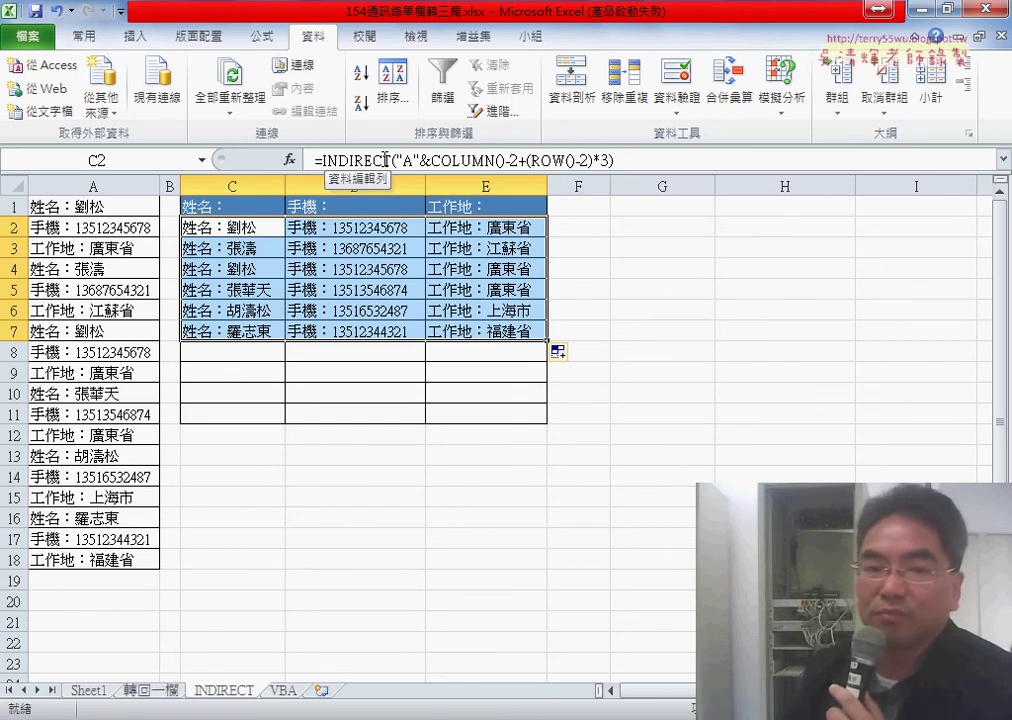
Cut the INDIRECT formula text from C2's formula bar, keeping only the equals sign
left_click(232, 227)
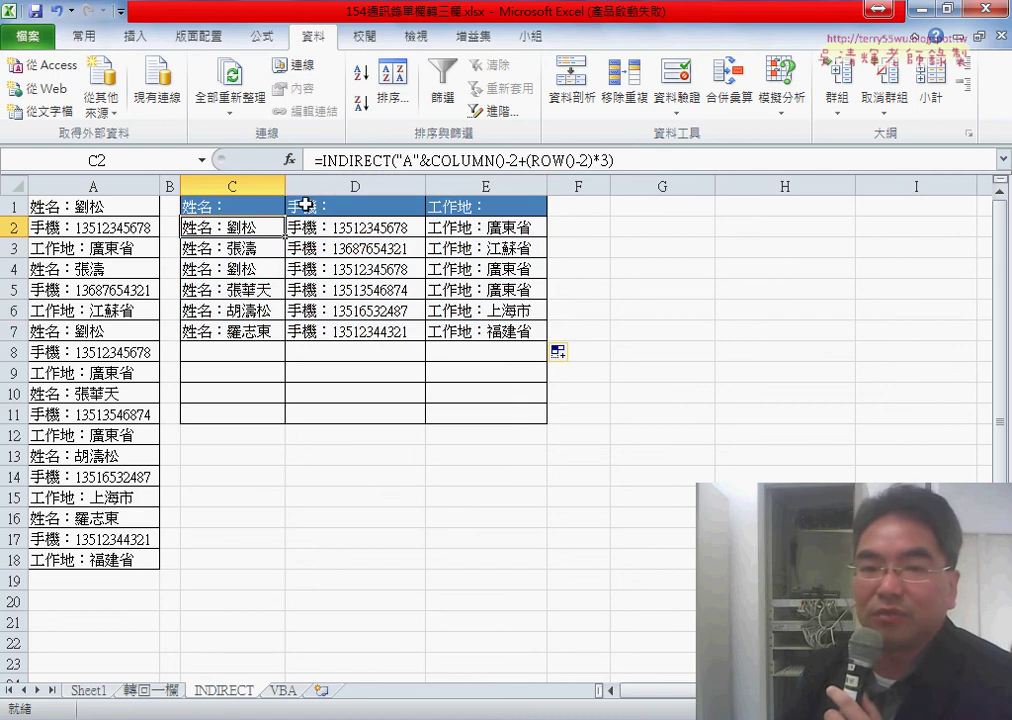
left_click_drag(320, 160, 657, 160)
right_click(584, 163)
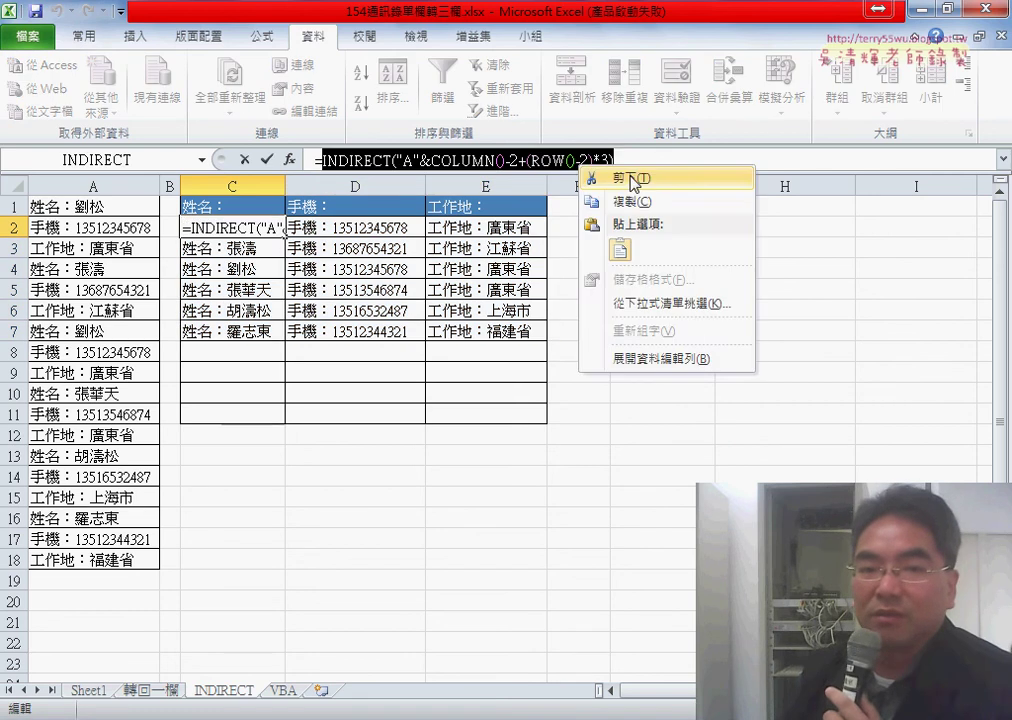
left_click(633, 177)
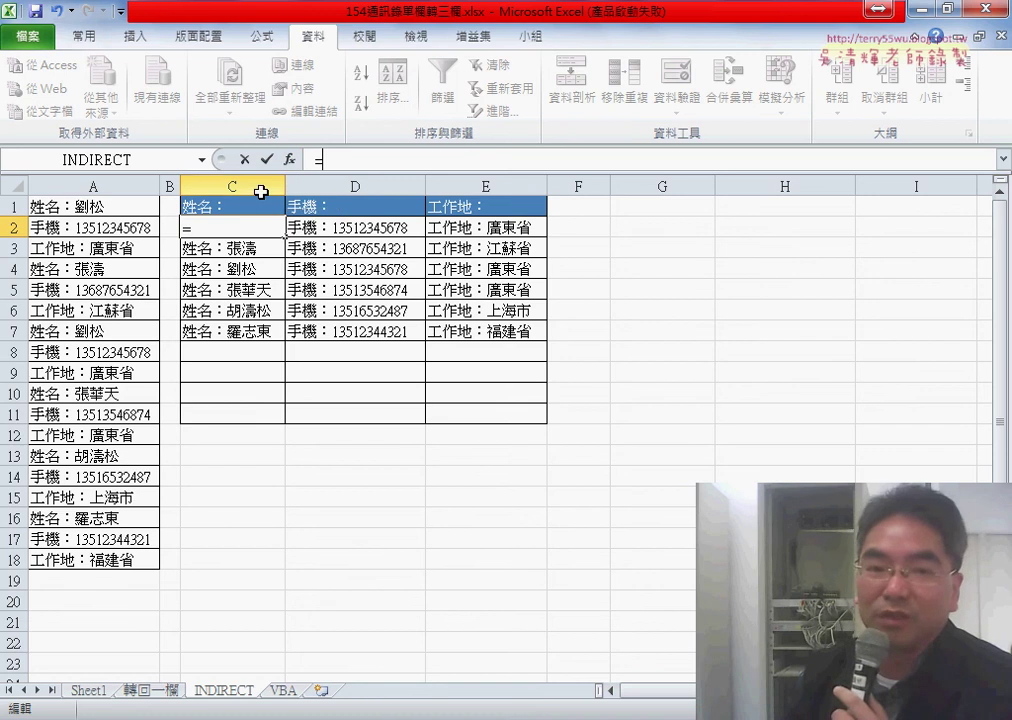
Insert the MID function into C2 from the 文字 (Text) category in Insert Function
left_click(289, 159)
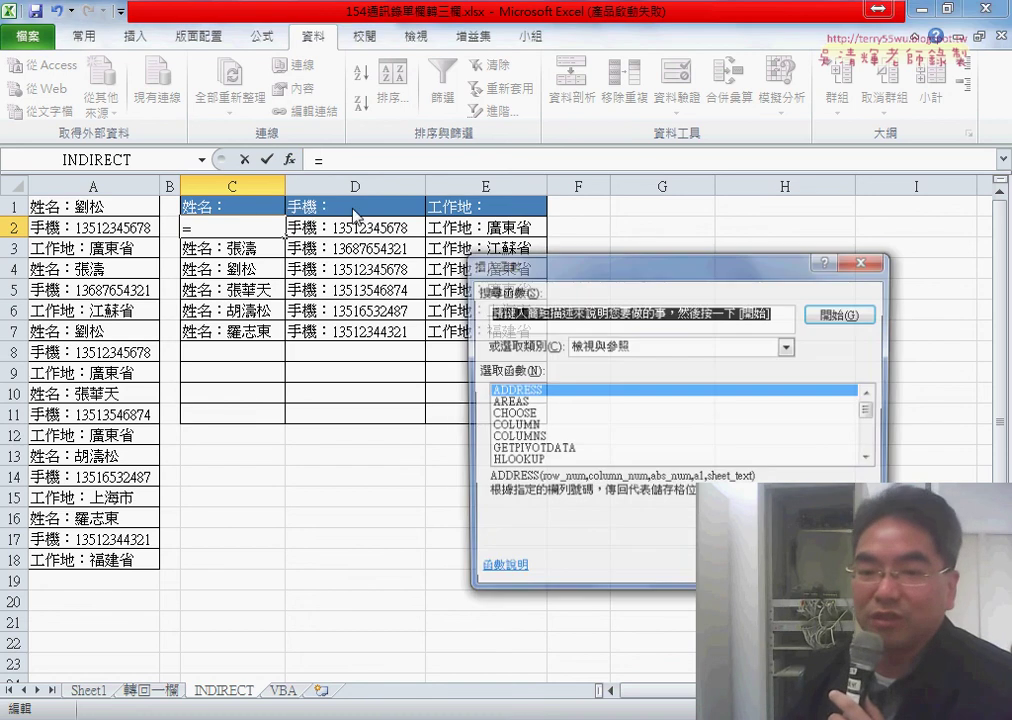
left_click(676, 347)
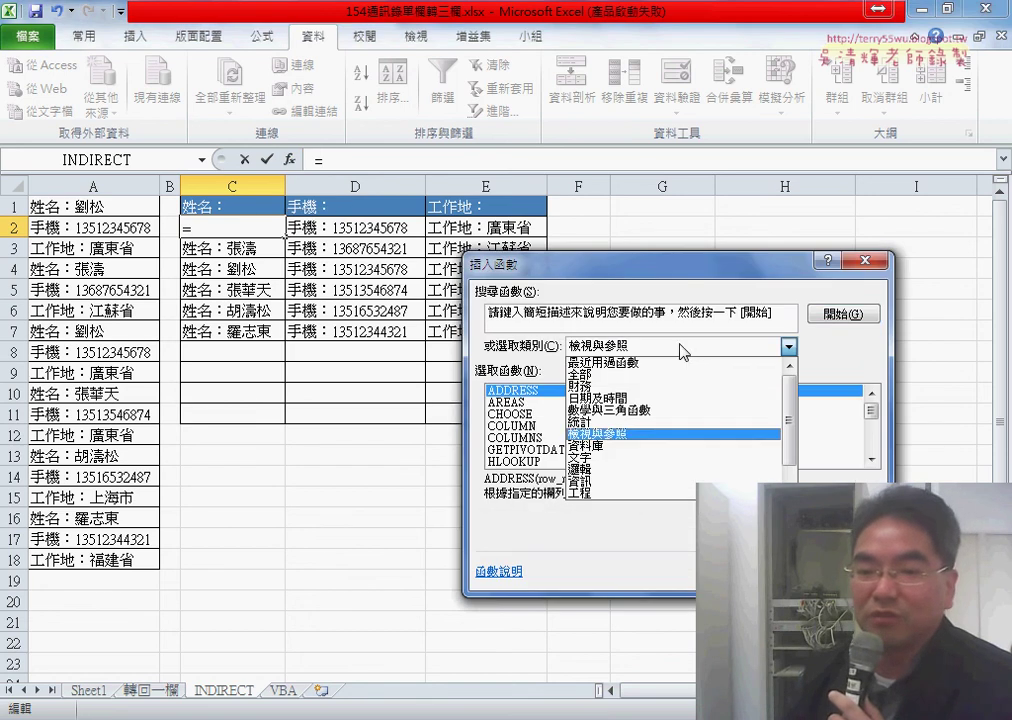
left_click(660, 463)
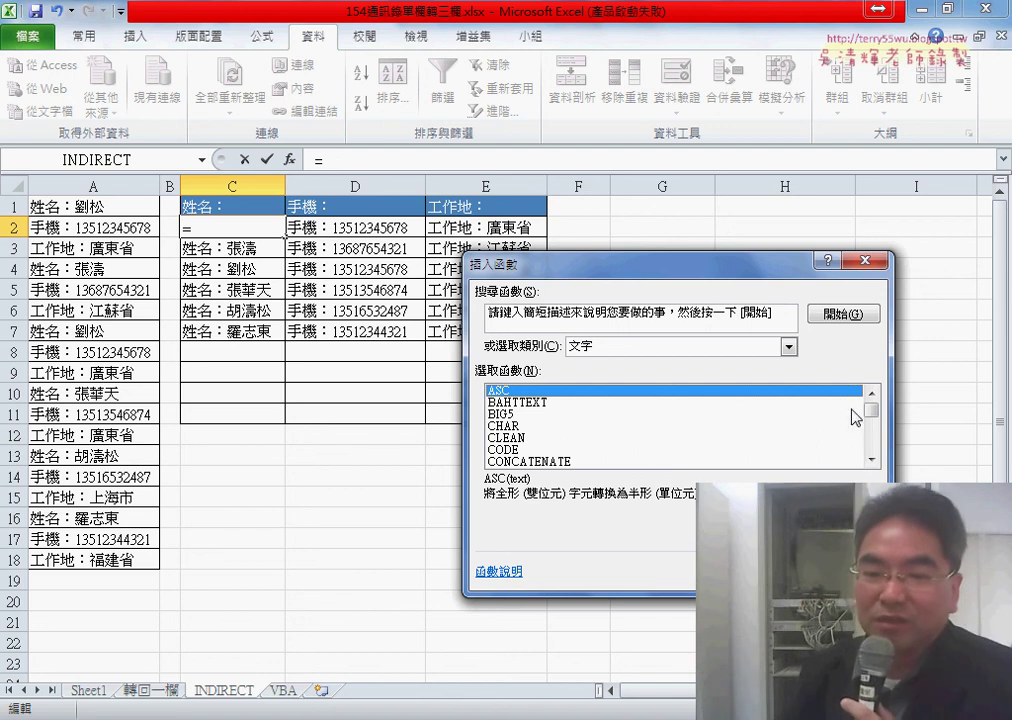
left_click_drag(871, 410, 838, 438)
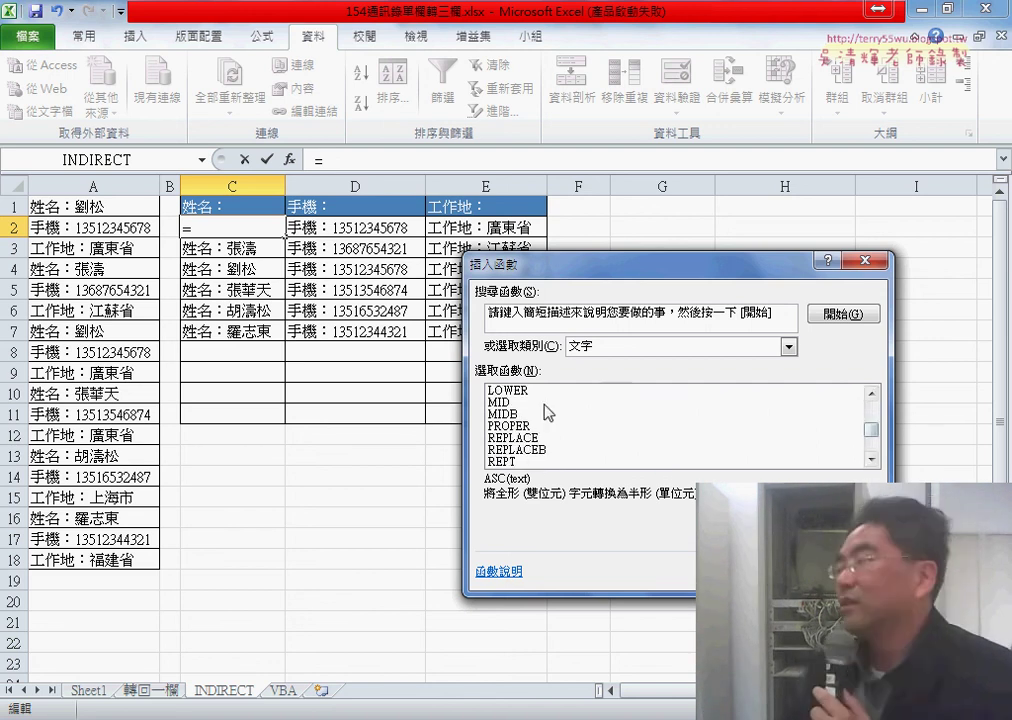
left_click(548, 403)
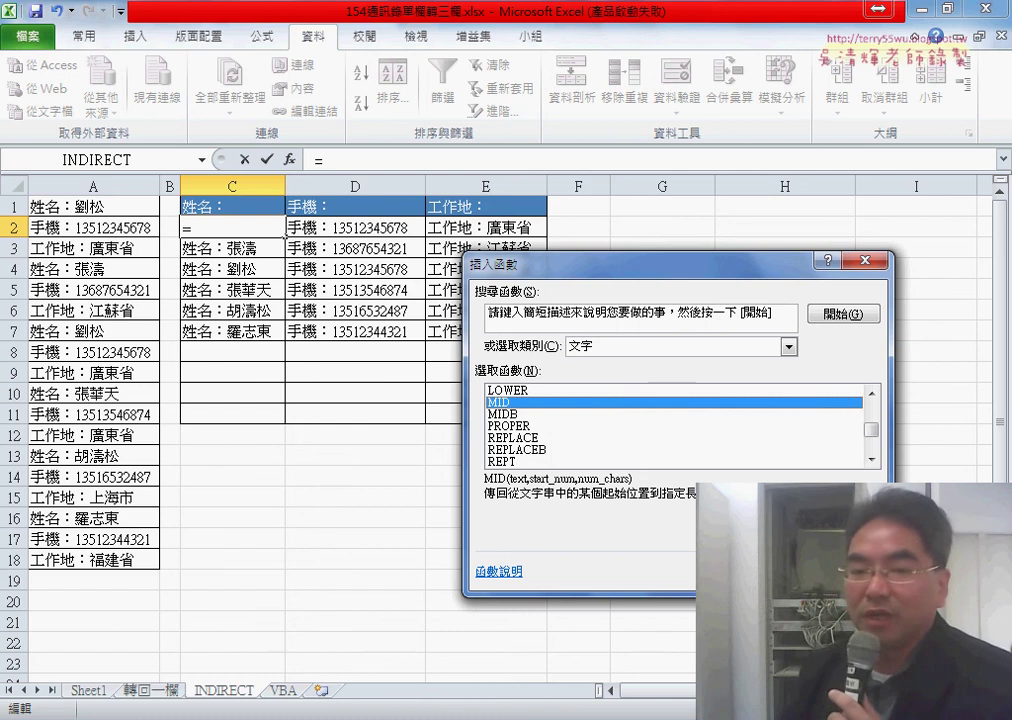
double_click(596, 403)
Set MID's Text to the pasted INDIRECT lookup, Start_num to LEN(C1)+1, and Num_chars to 99
right_click(559, 347)
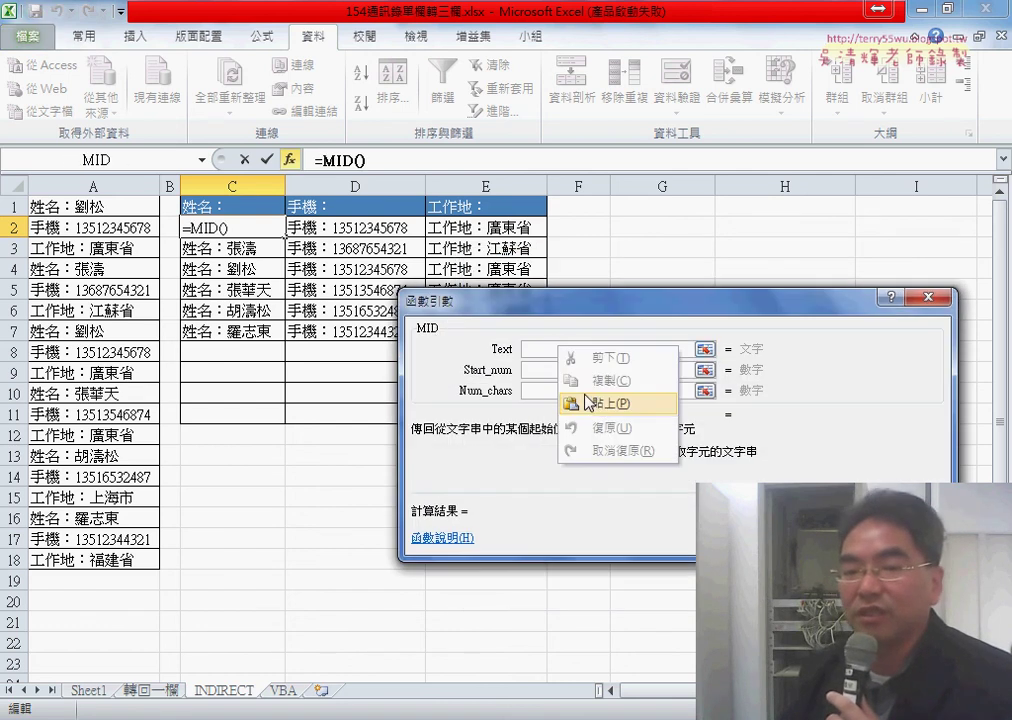
left_click(610, 403)
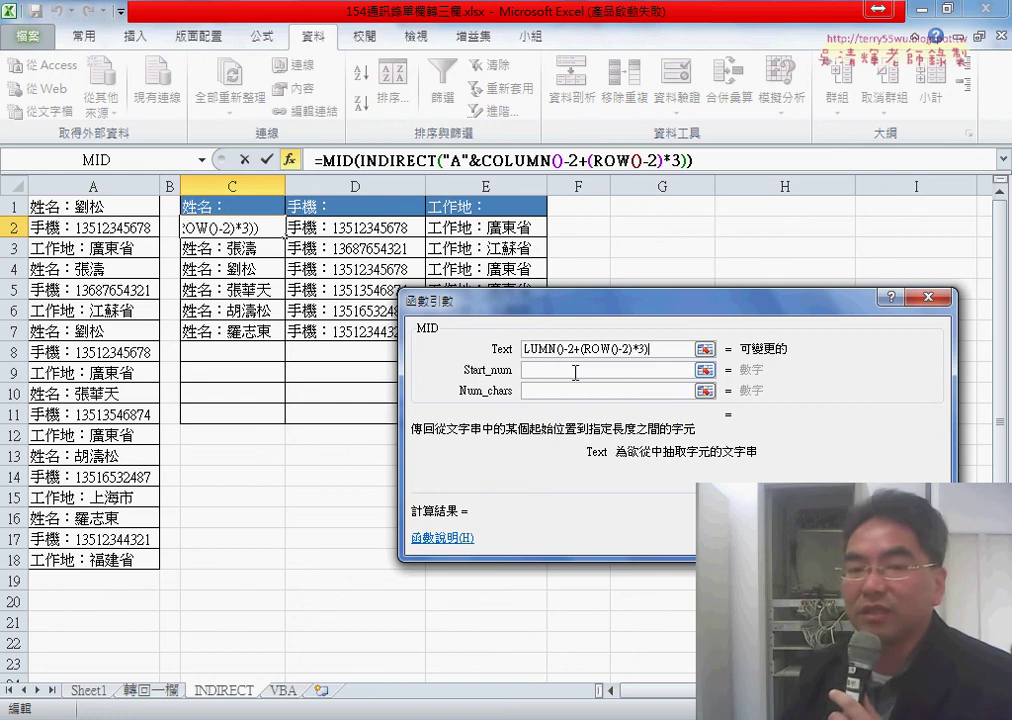
left_click(538, 372)
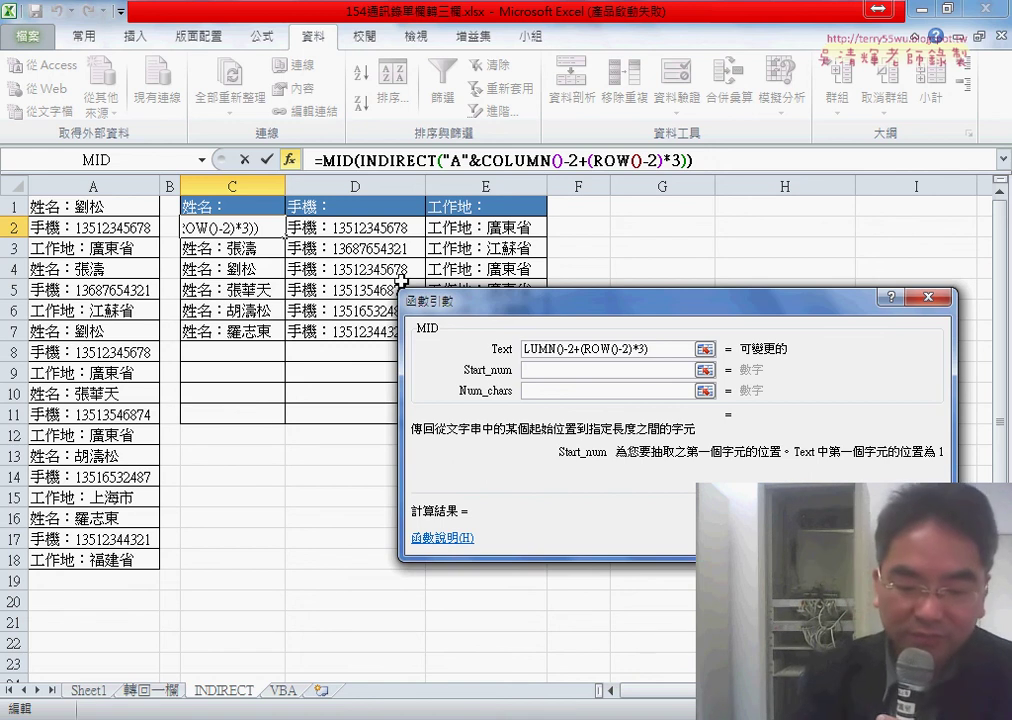
type("1")
key("BackSpace")
type("le")
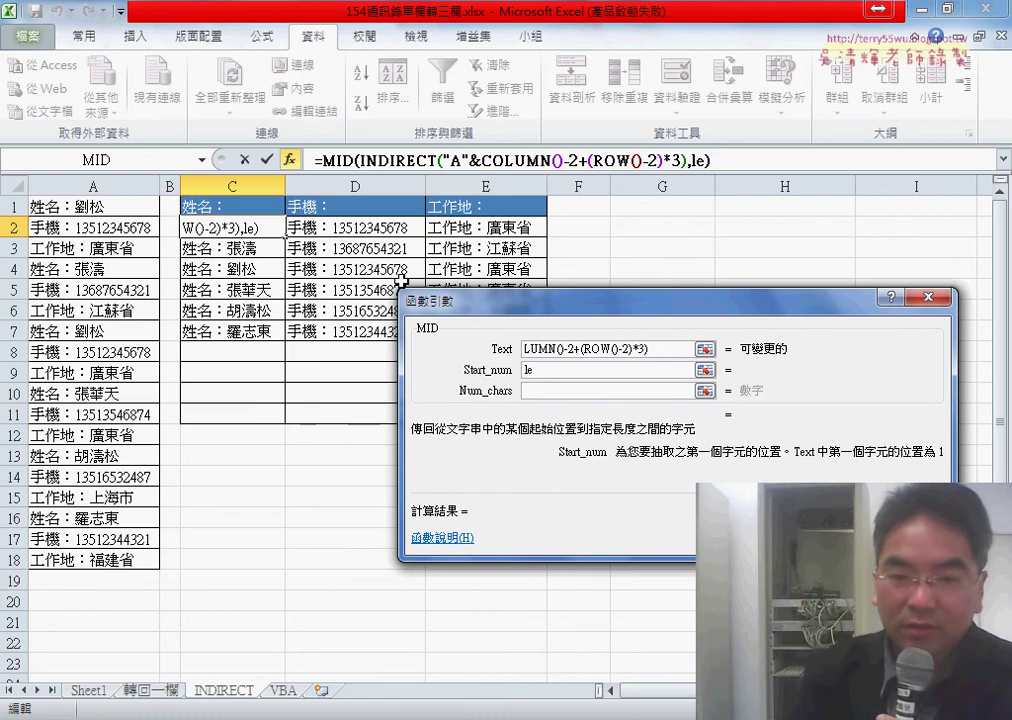
type("n(")
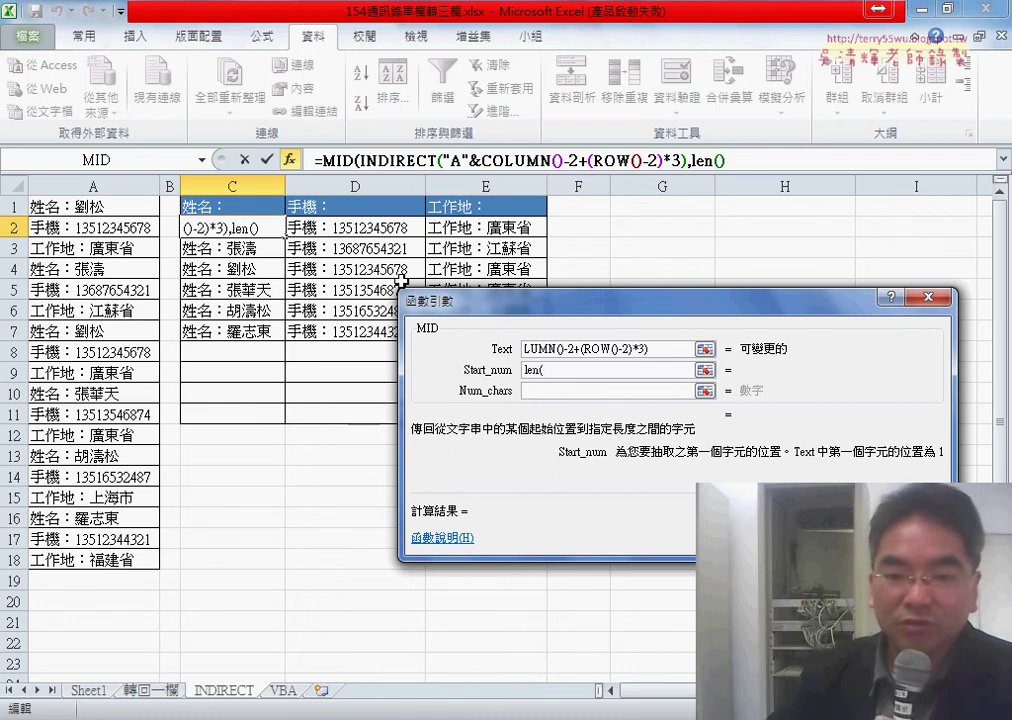
left_click(235, 209)
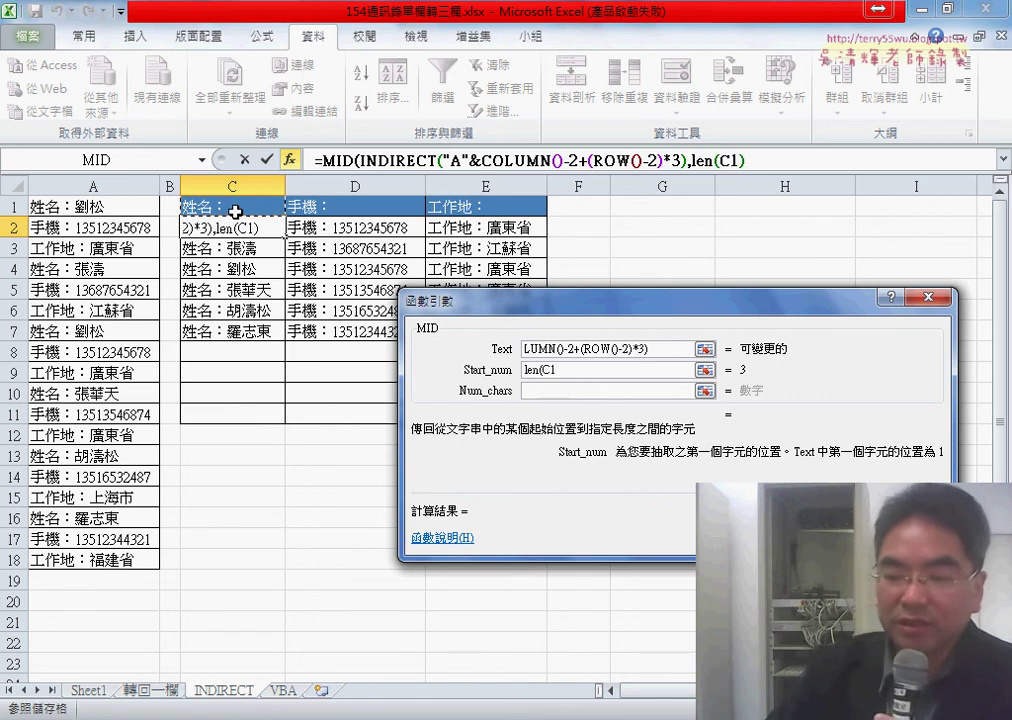
type(")")
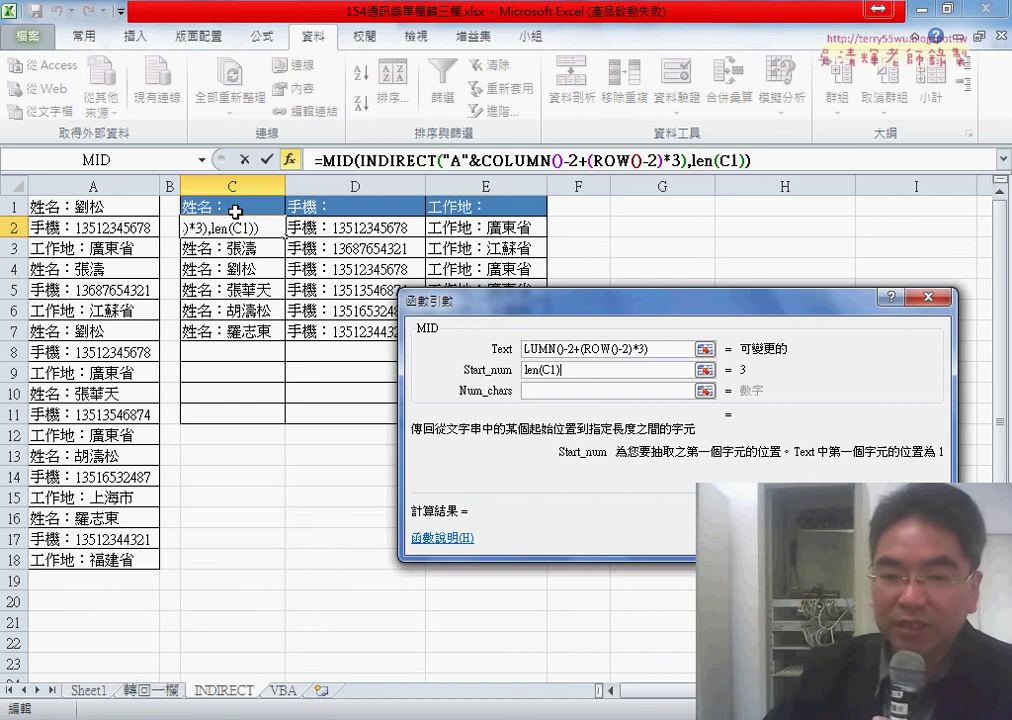
type("+1")
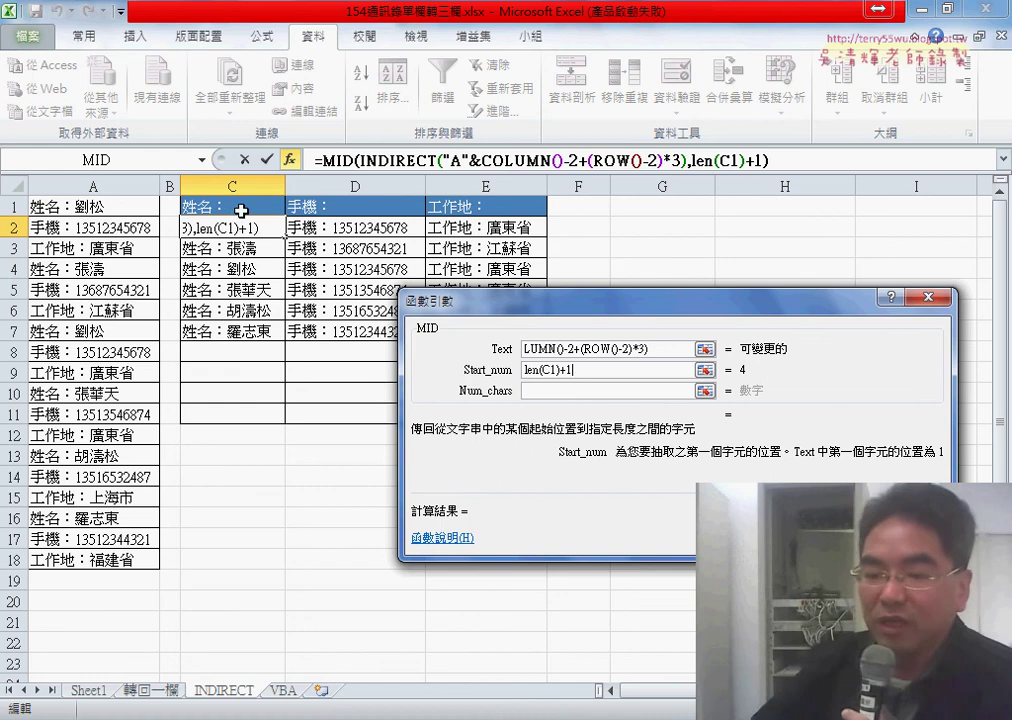
left_click(600, 391)
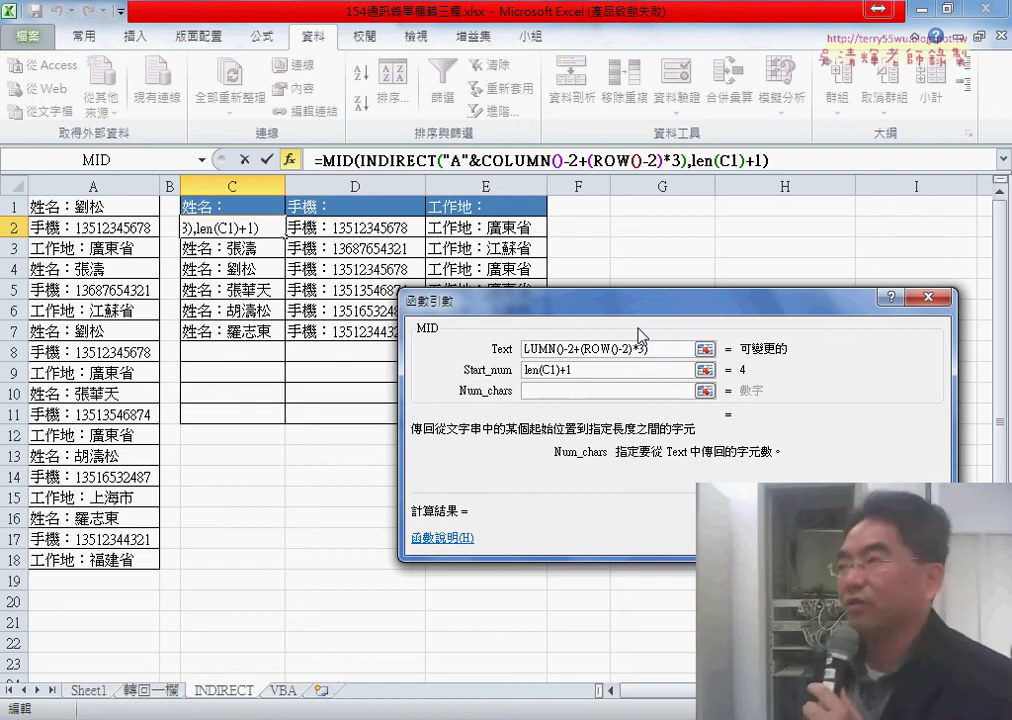
type("99")
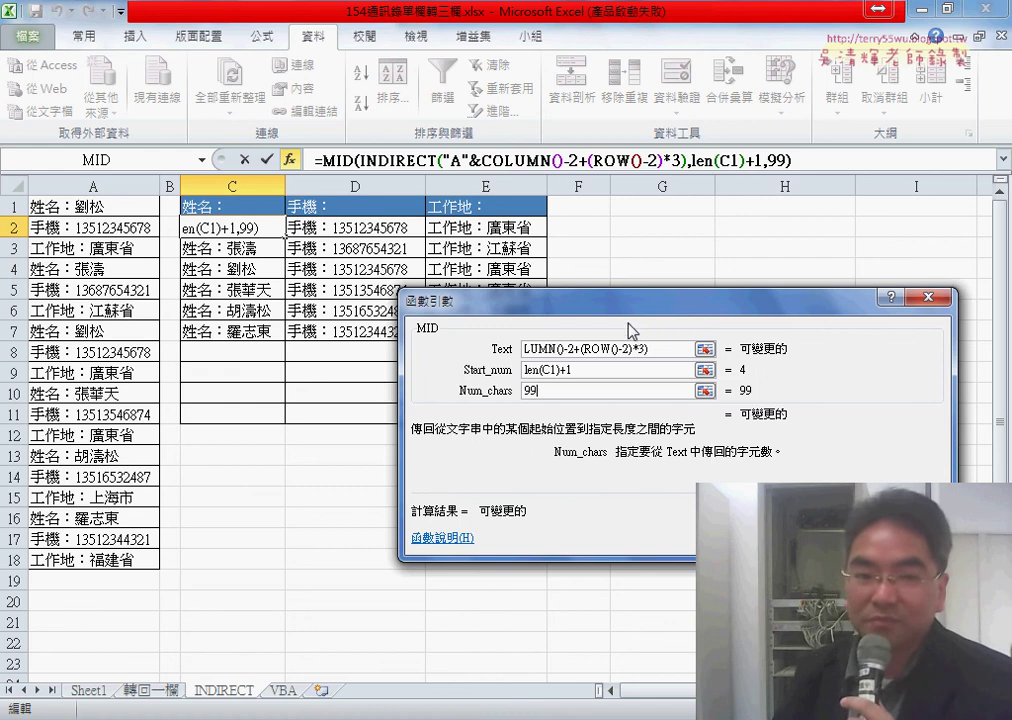
key("Return")
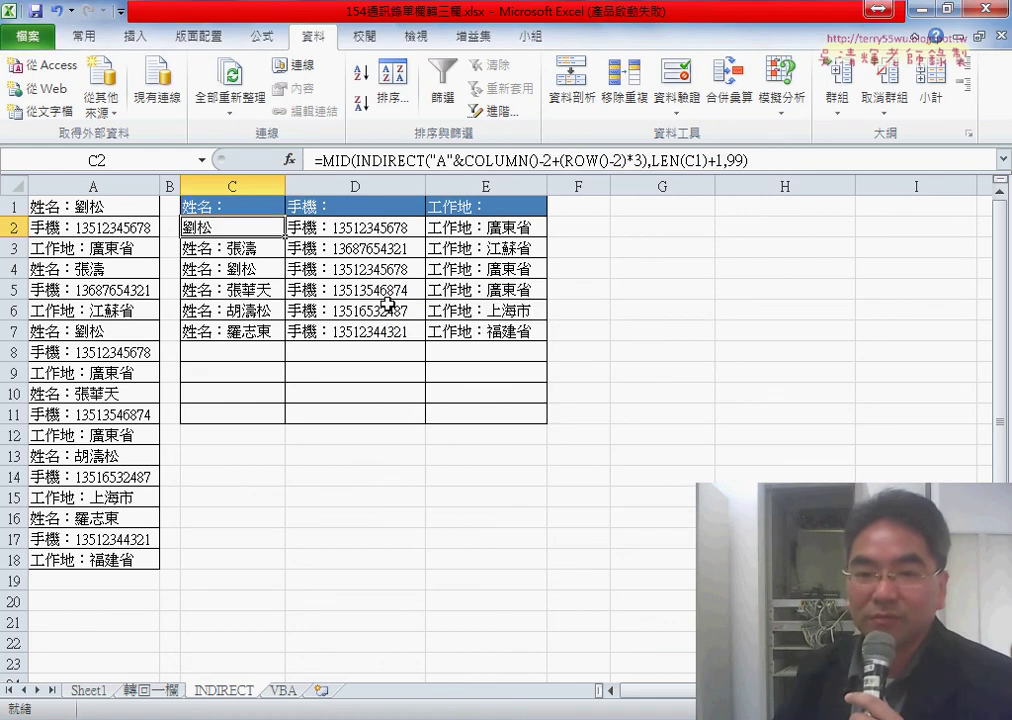
Copy C2's MID formula across to column E and down to row 7
left_click_drag(284, 238, 320, 236)
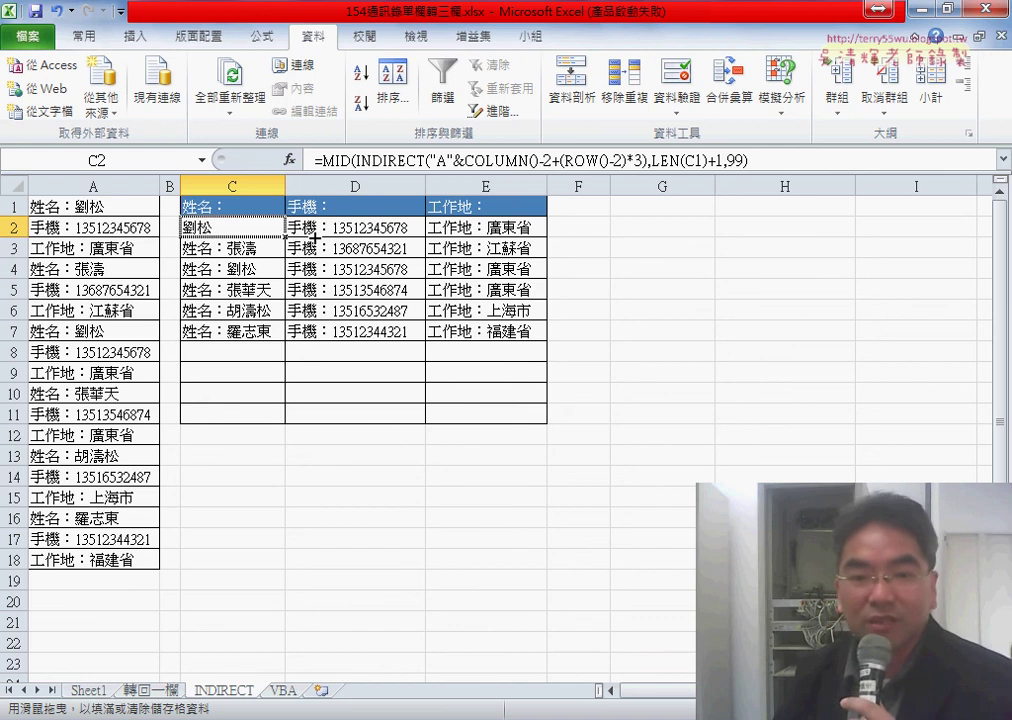
mouse_move(314, 237)
left_mouse_down()
mouse_move(551, 237)
mouse_move(551, 332)
left_mouse_up()
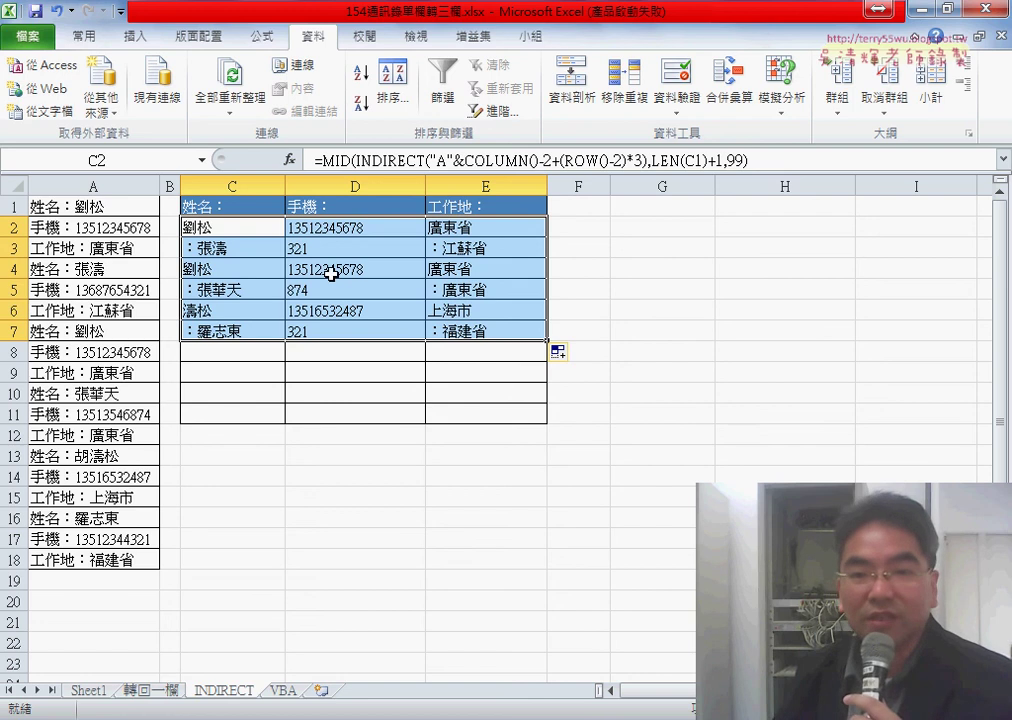
left_click(256, 229)
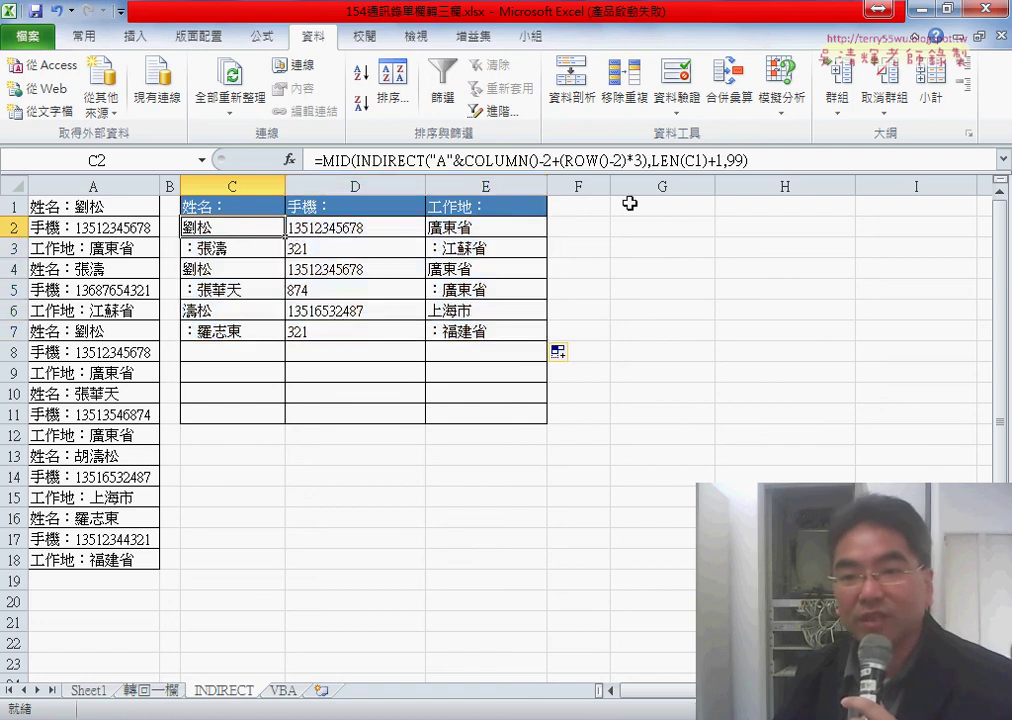
left_click(697, 160)
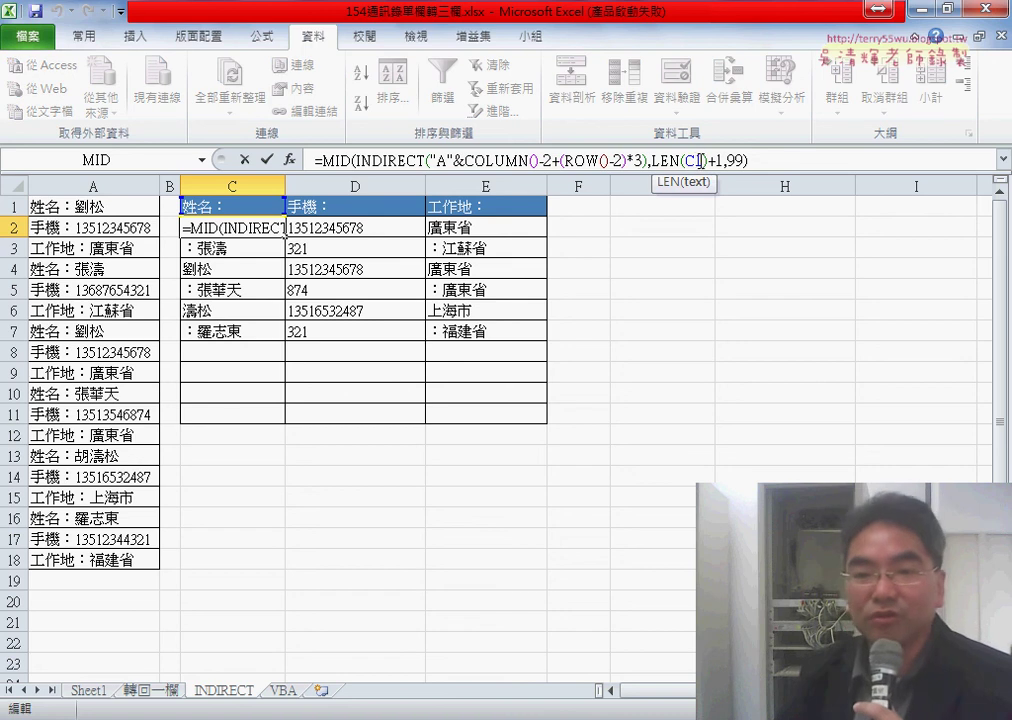
Change C2's LEN(C1) to LEN(C$1), verify it in Function Arguments, and refill C2:E7
left_click_drag(695, 160, 703, 160)
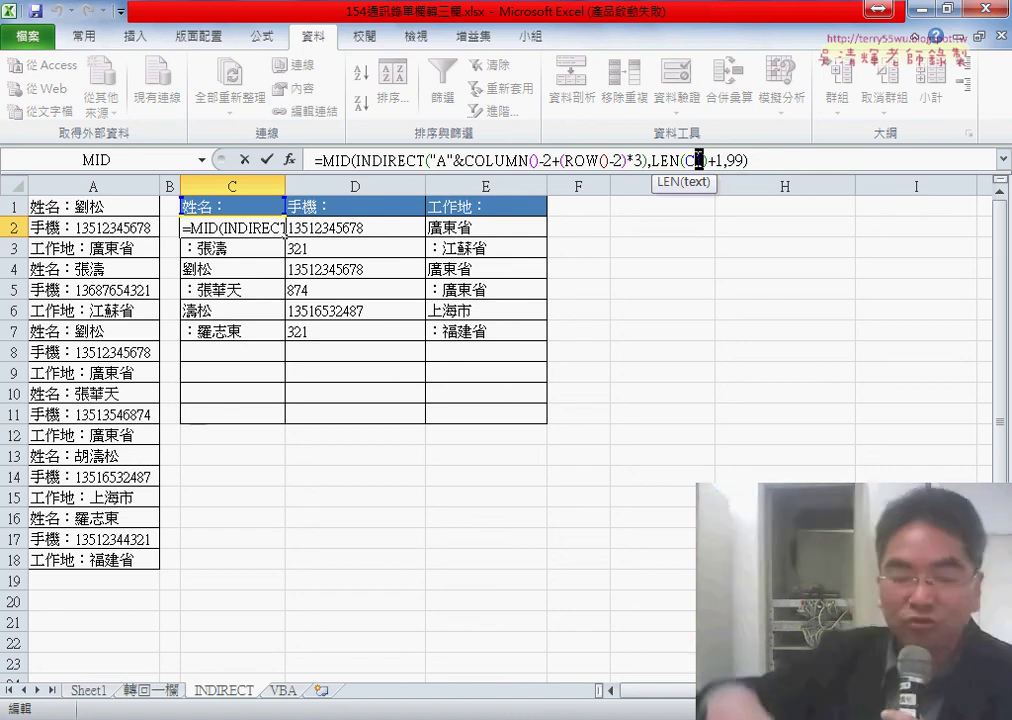
left_click(777, 160)
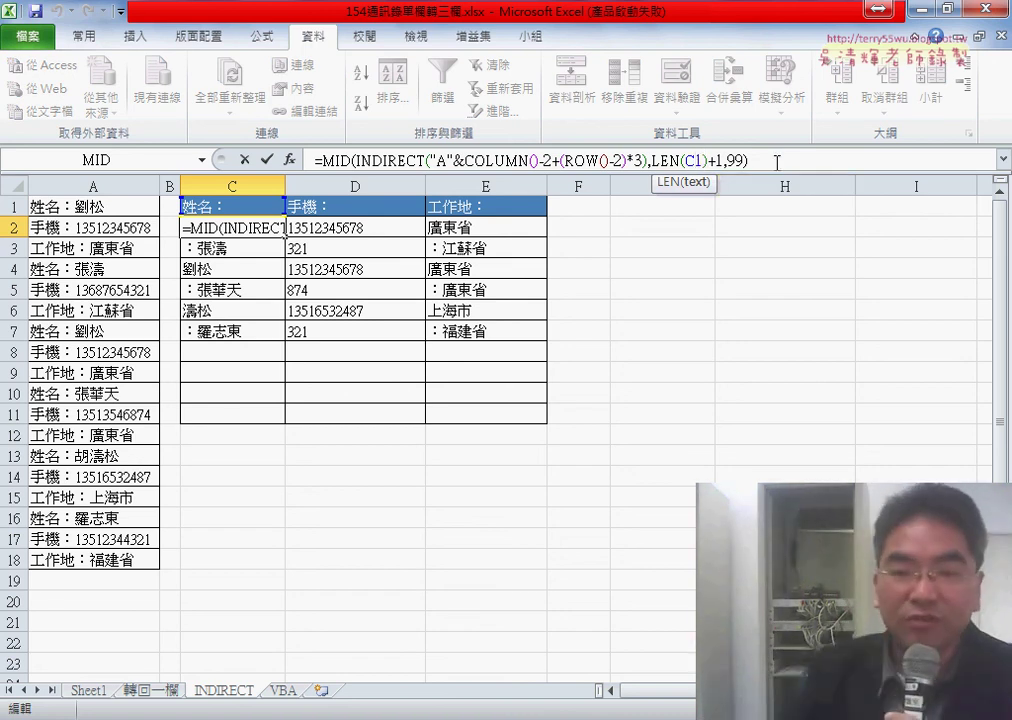
type("$")
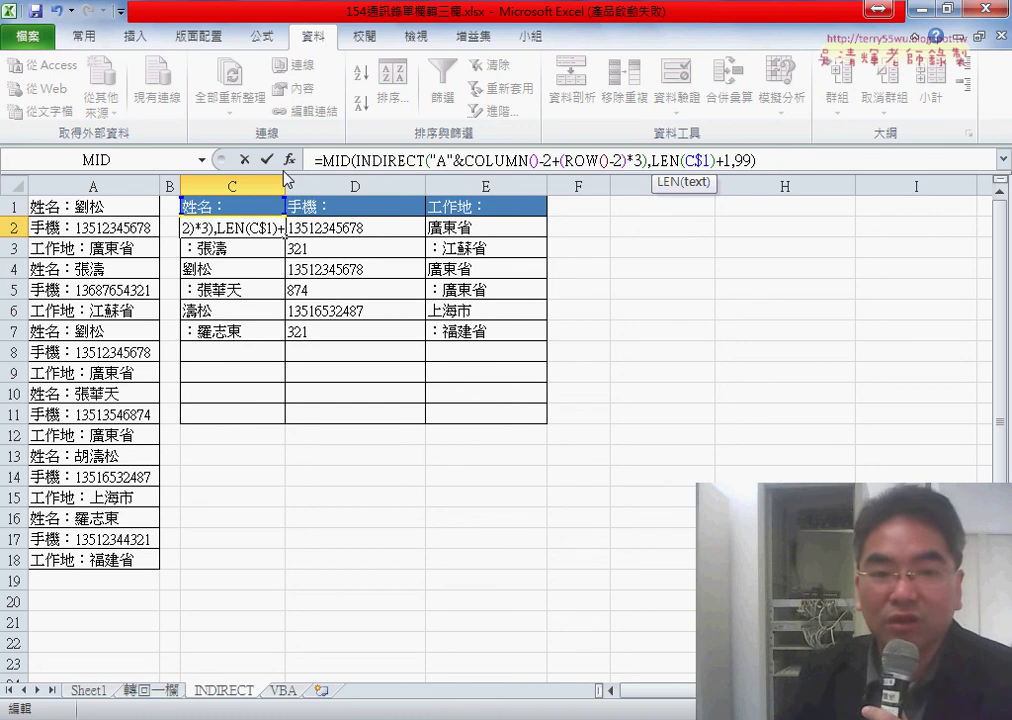
left_click(268, 160)
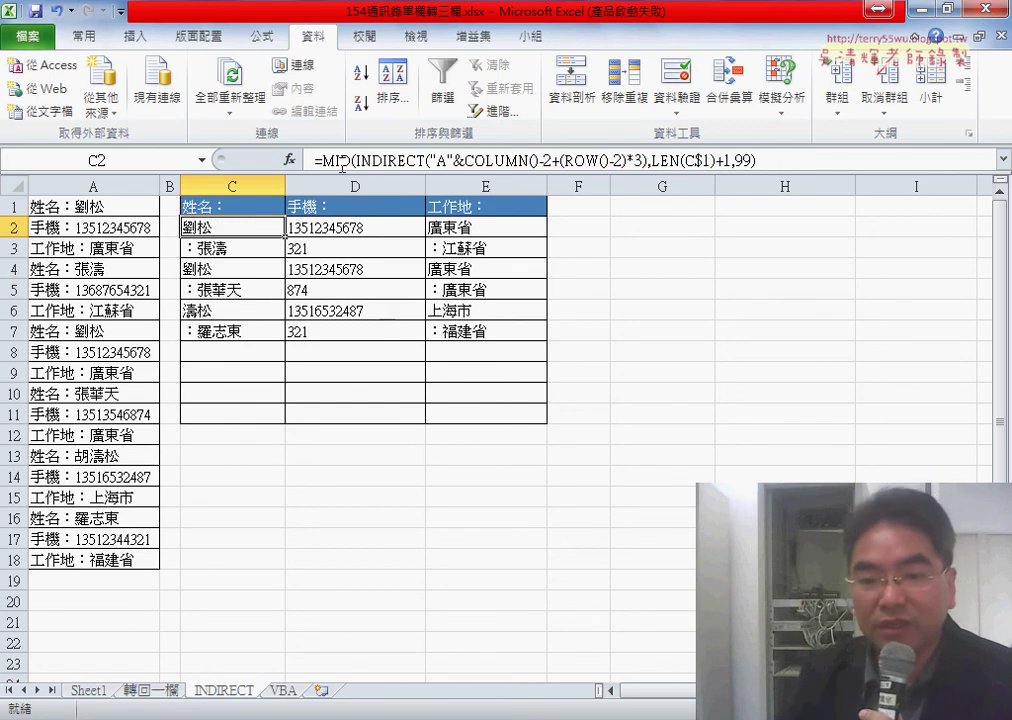
left_click(315, 161)
left_click(290, 160)
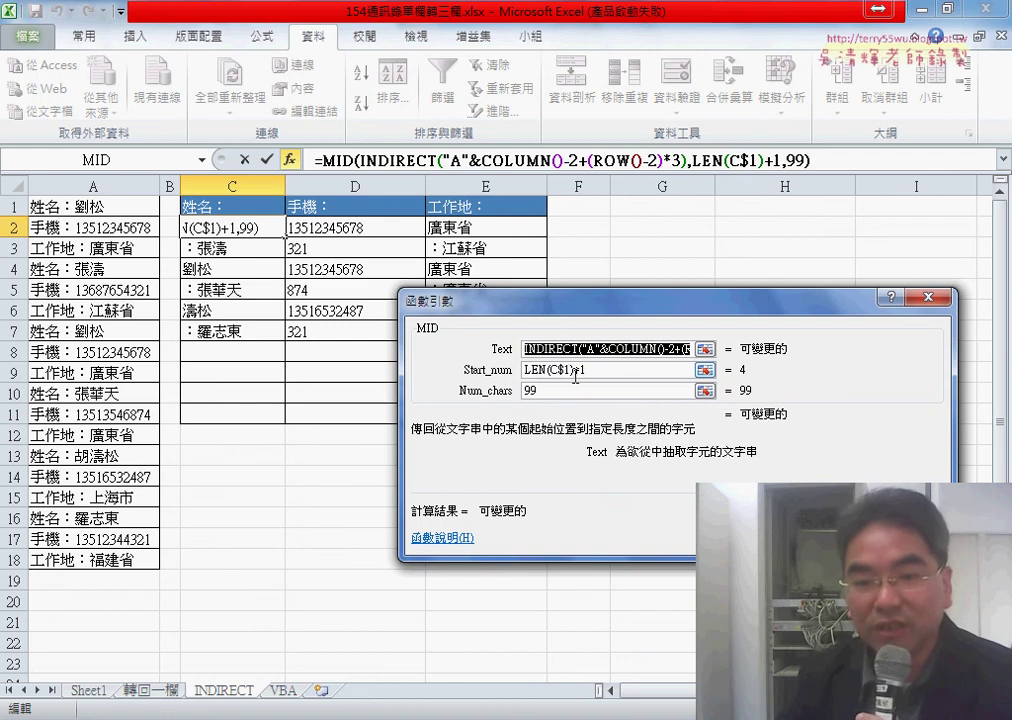
left_click_drag(571, 370, 525, 370)
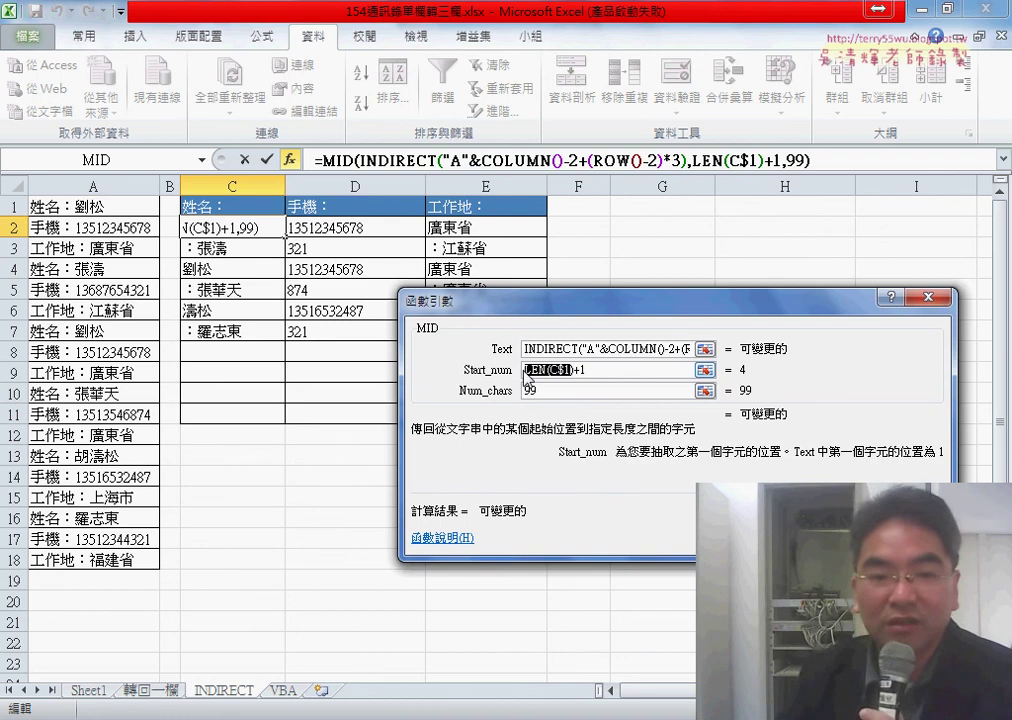
key("Return")
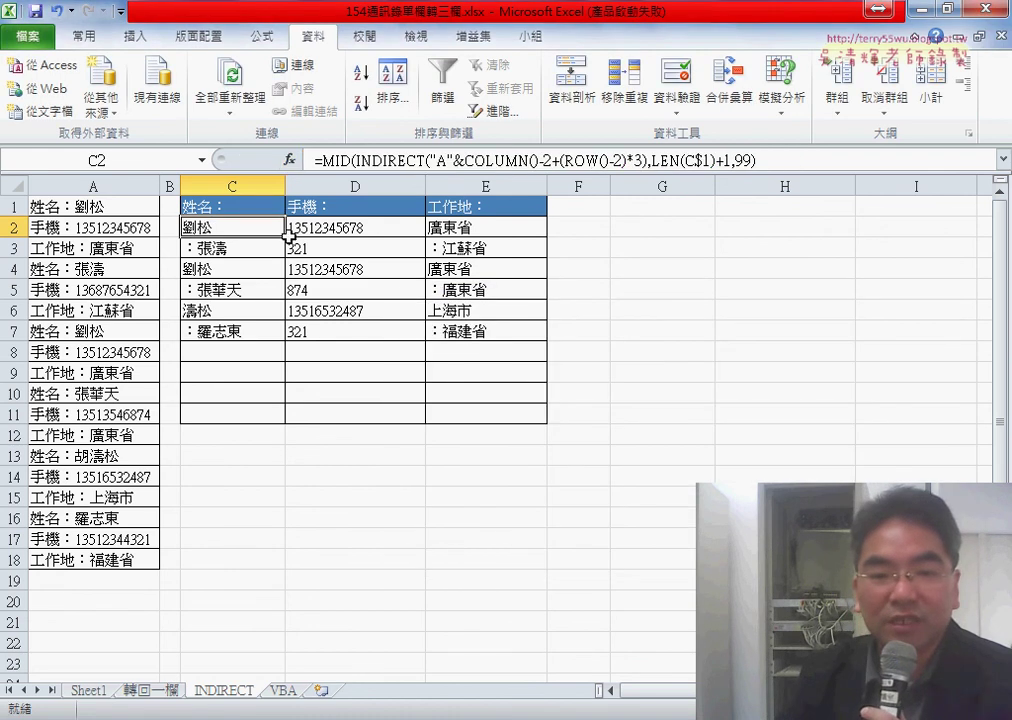
mouse_move(286, 238)
left_mouse_down()
mouse_move(540, 238)
mouse_move(546, 341)
left_mouse_up()
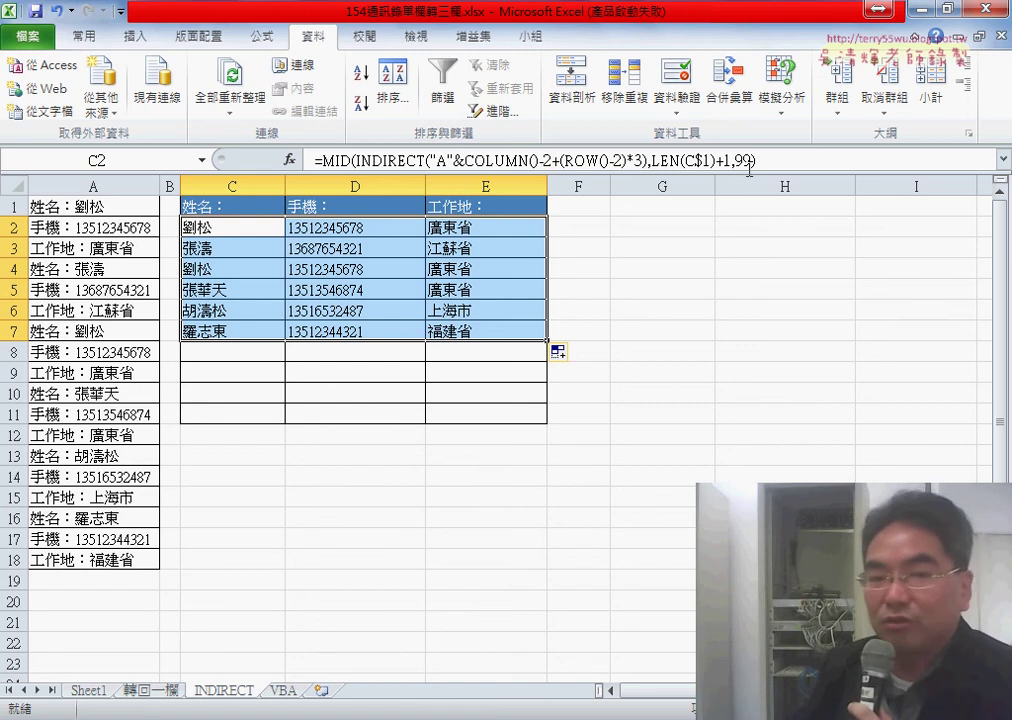
Select and copy the full MID formula text from C2's formula bar
left_click_drag(316, 160, 819, 159)
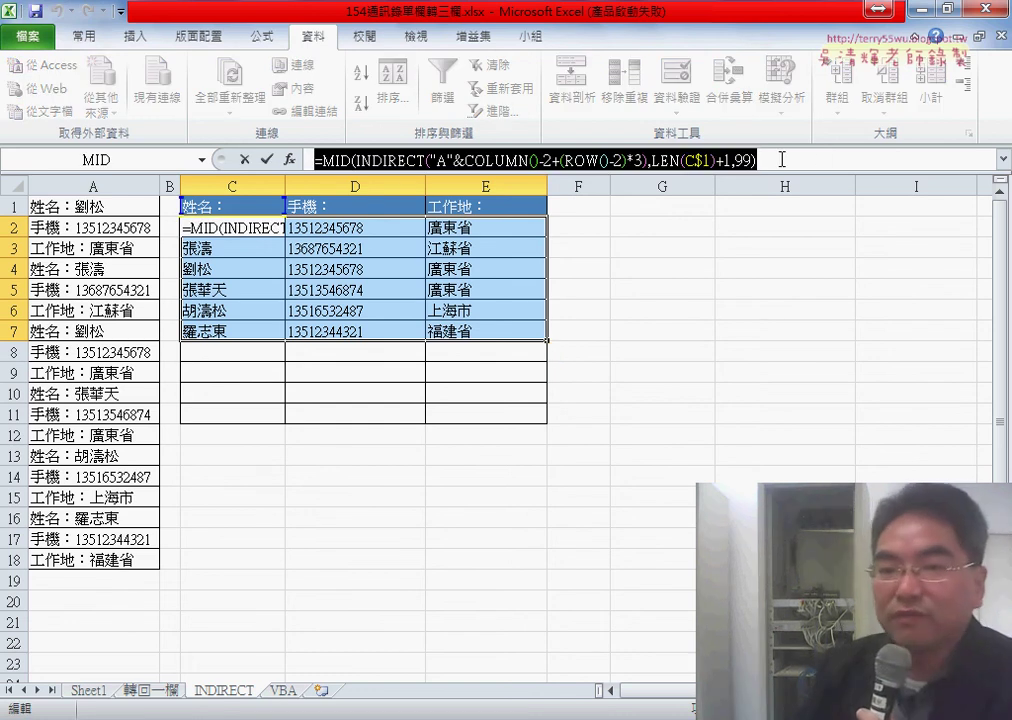
key("ctrl+c")
mouse_move(748, 177)
left_mouse_down()
mouse_move(735, 133)
mouse_move(752, 176)
left_mouse_up()
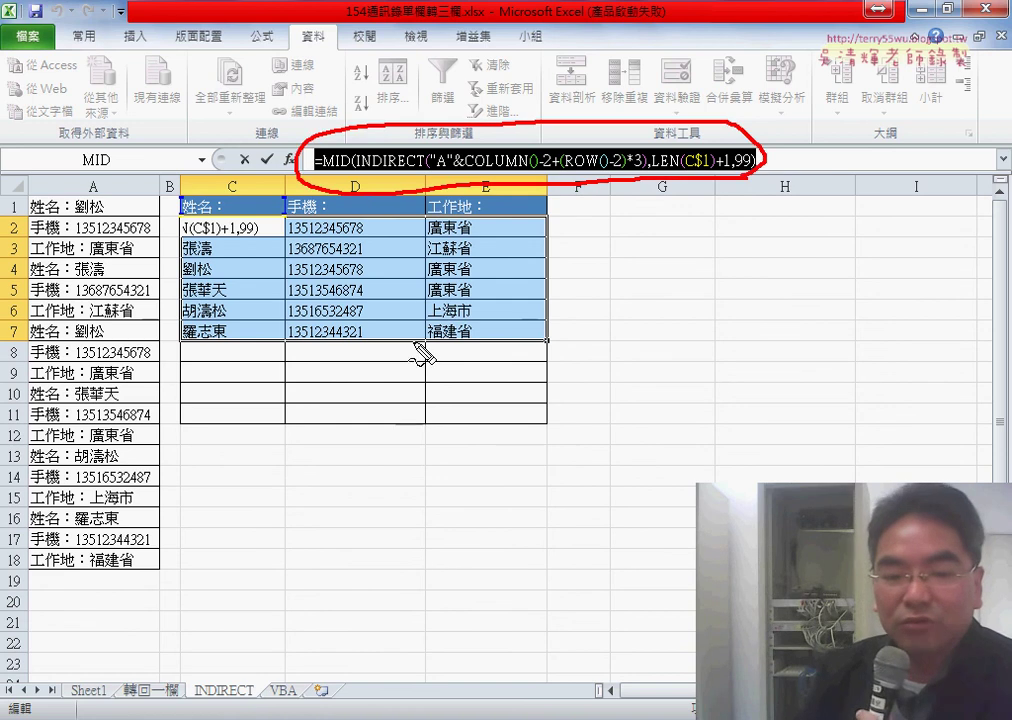
left_click_drag(300, 680, 305, 682)
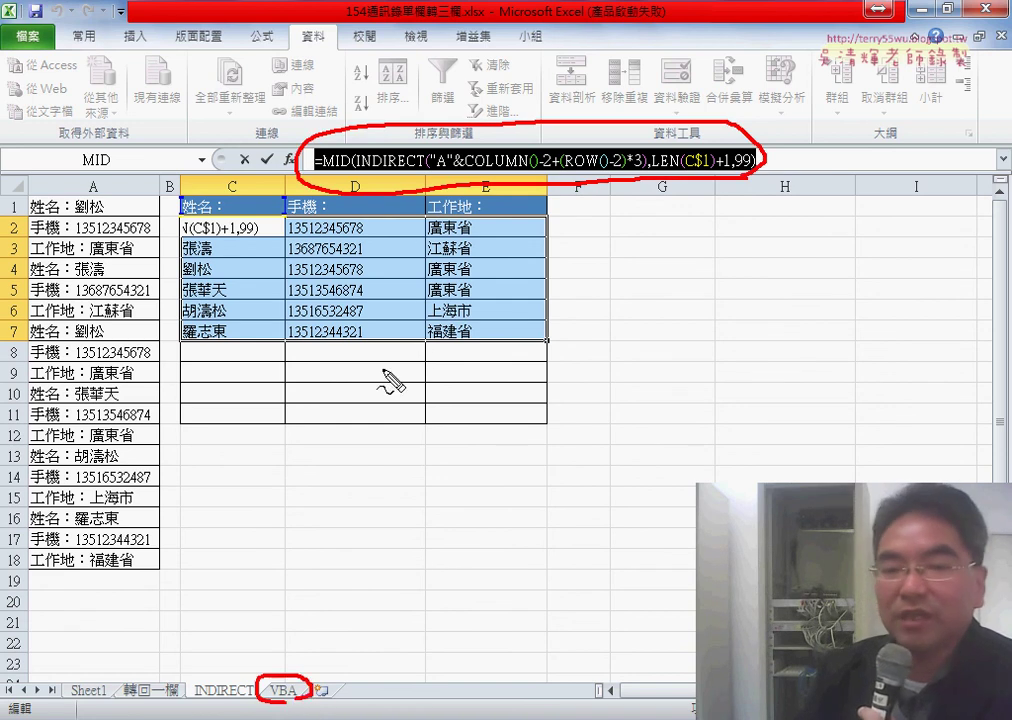
mouse_move(418, 172)
left_mouse_down()
mouse_move(310, 640)
mouse_move(348, 617)
left_mouse_up()
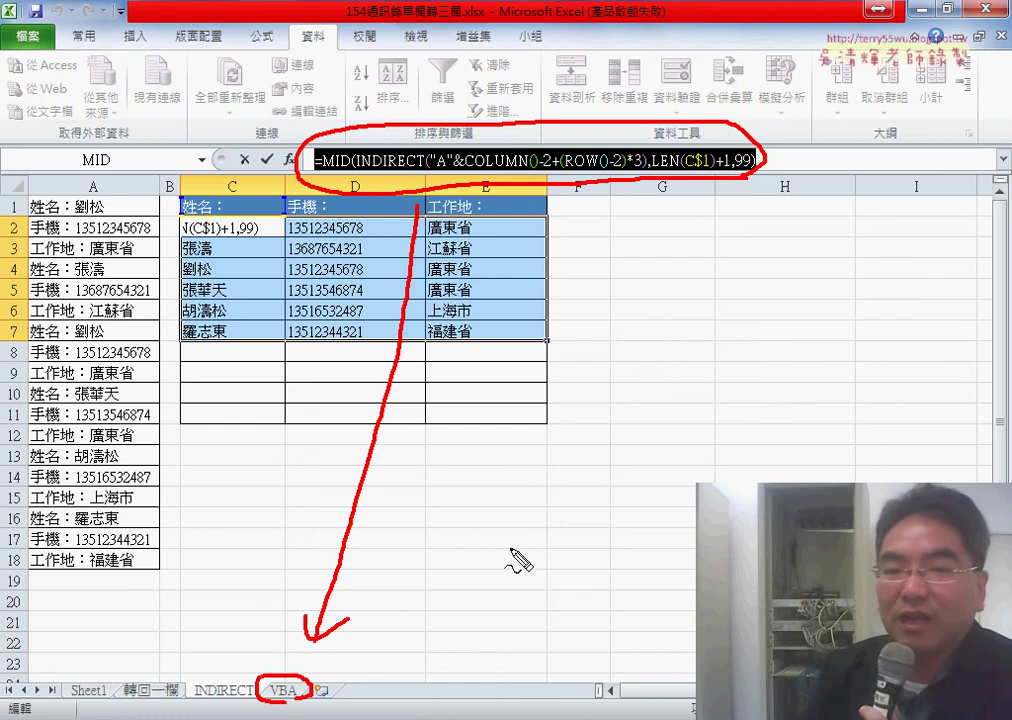
mouse_move(601, 210)
left_mouse_down()
mouse_move(601, 238)
mouse_move(625, 282)
left_mouse_up()
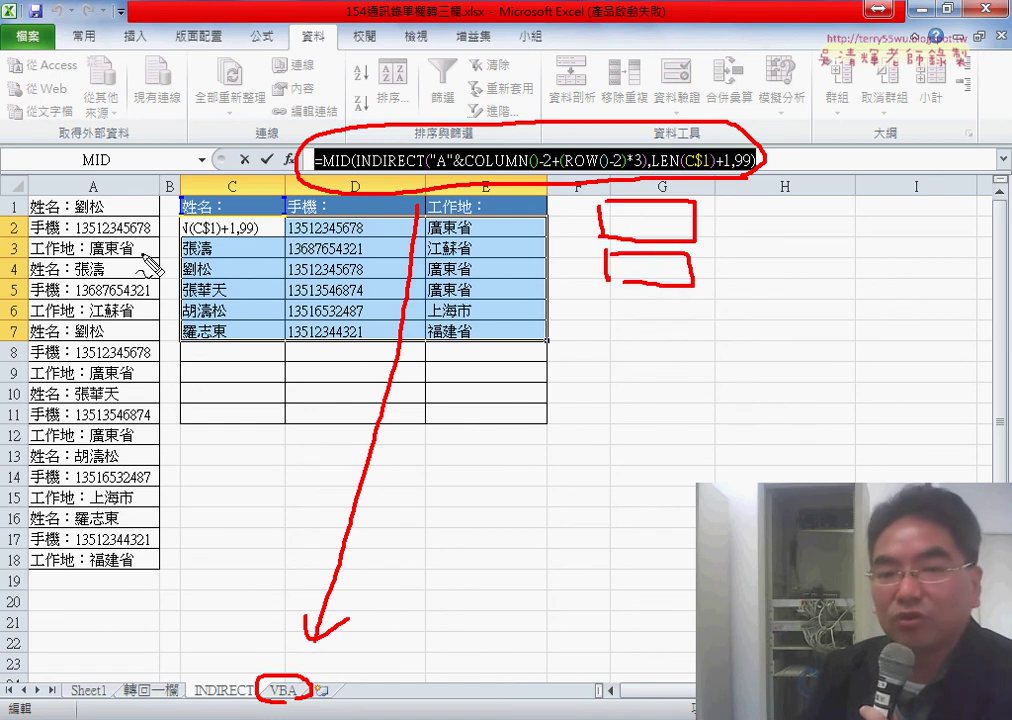
left_click_drag(117, 184, 272, 180)
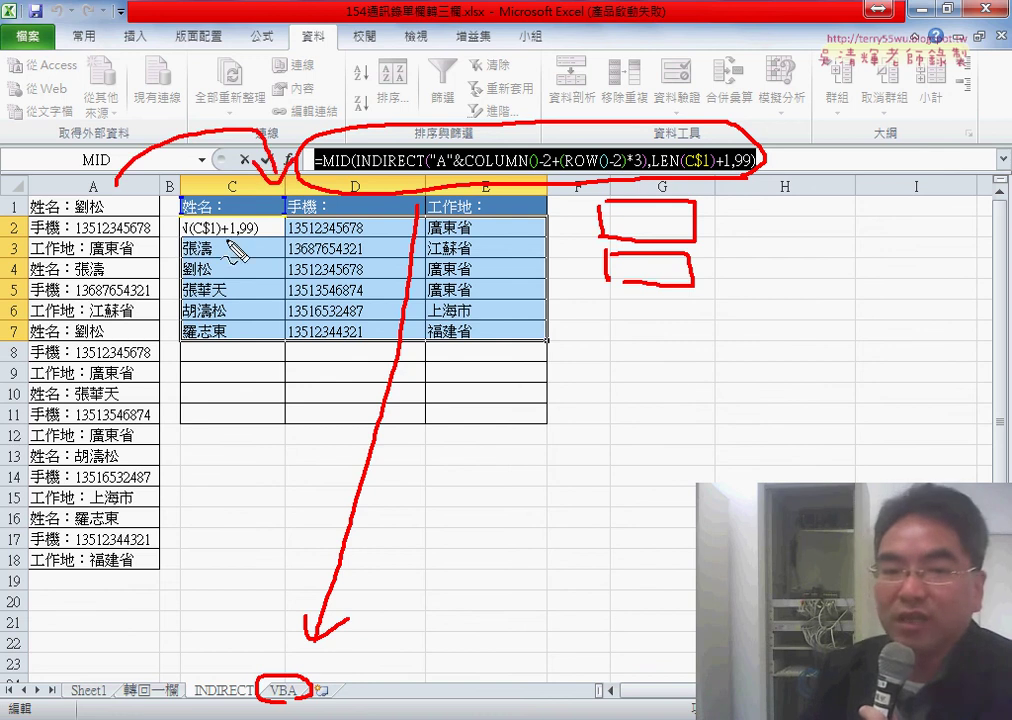
left_click_drag(390, 252, 352, 292)
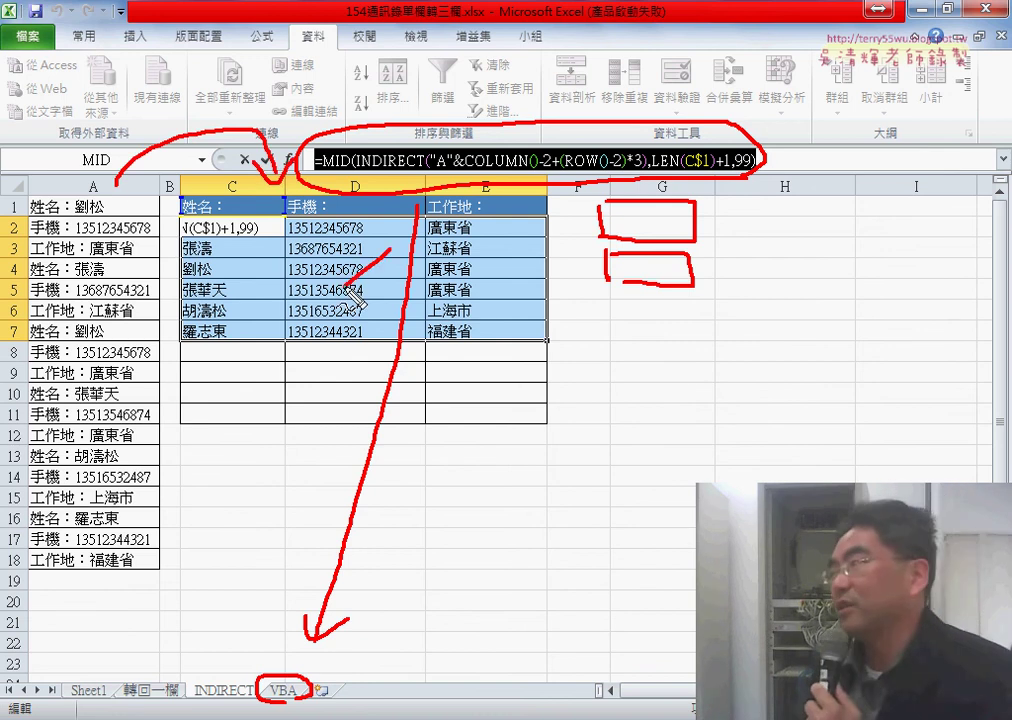
left_click_drag(345, 245, 403, 302)
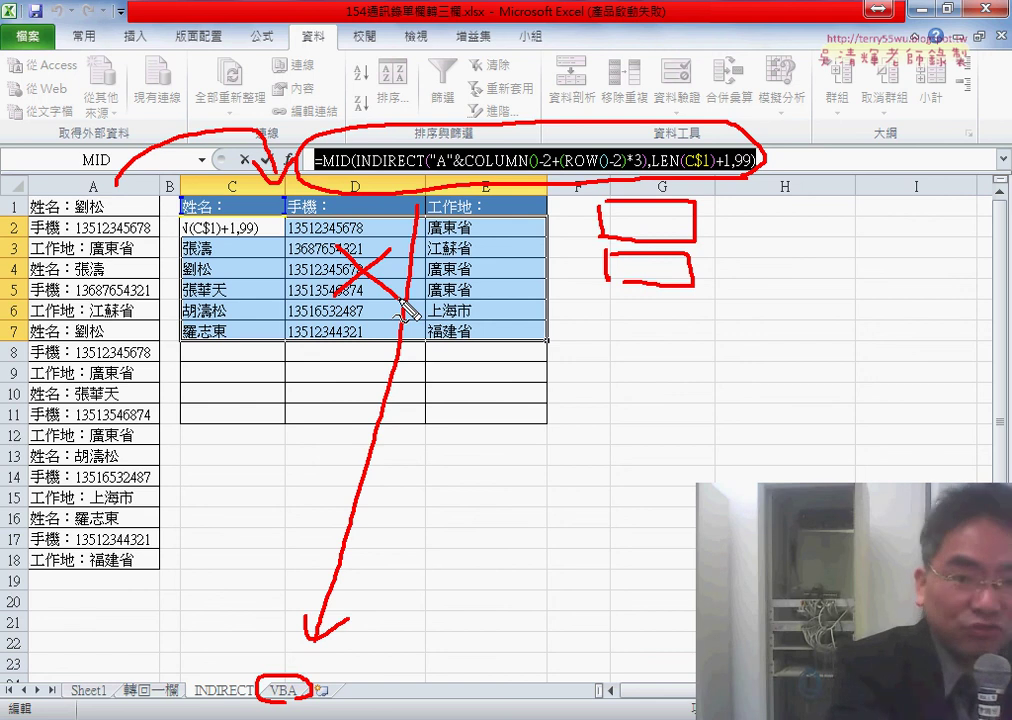